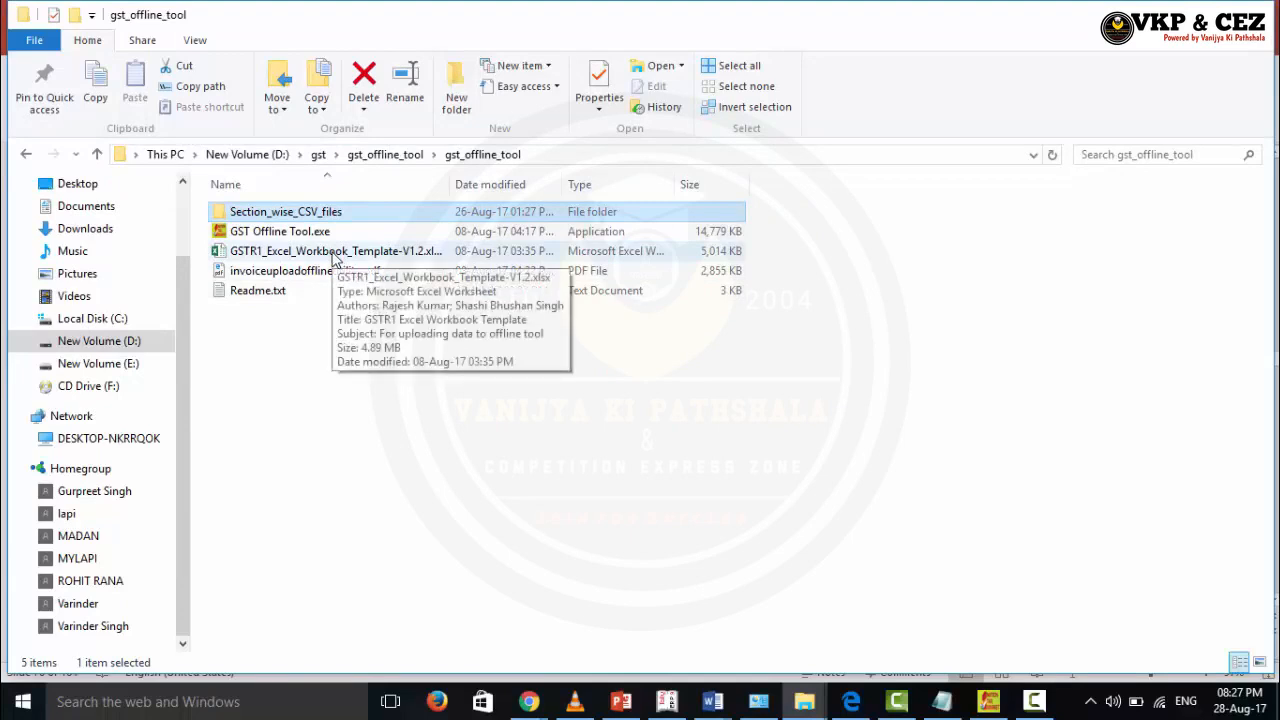
Step: Peek into Section_wise_CSV_files, return to gst_offline_tool, and select the GSTR1 workbook template
double_click(289, 213)
key(alt+Left)
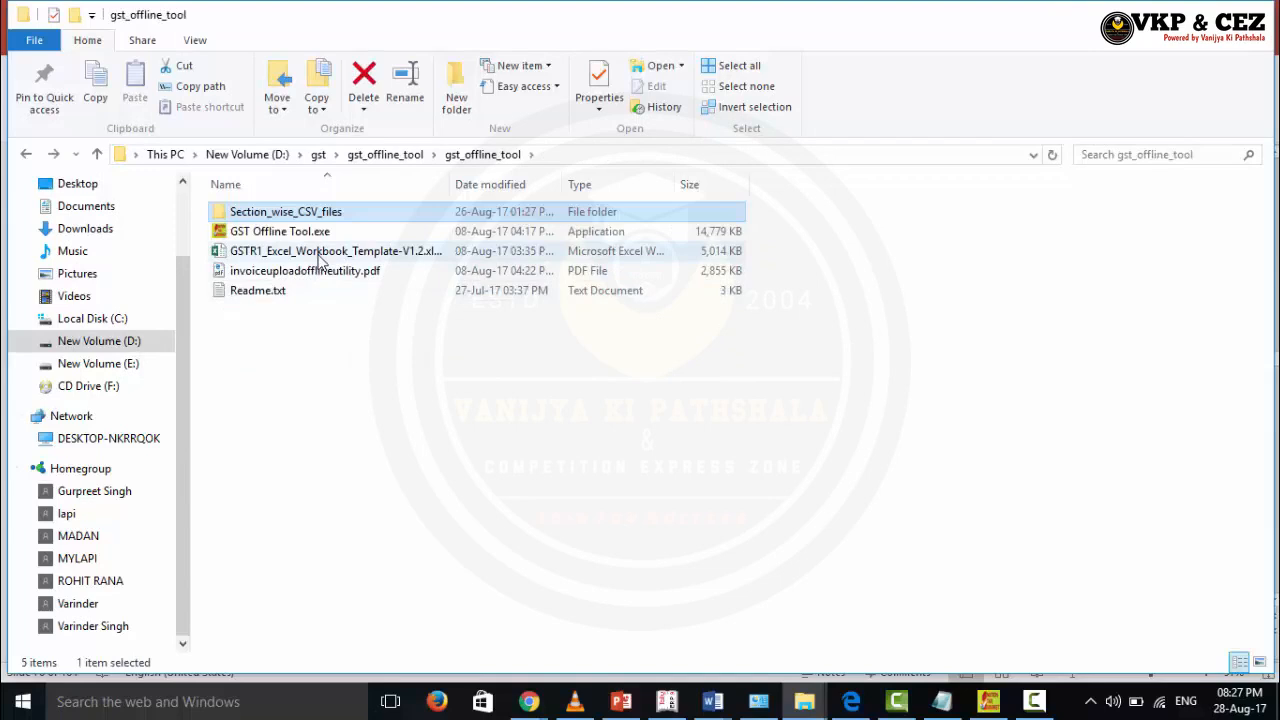
click(322, 258)
Step: Open GSTR1_Excel_Workbook_Template-V1.2.xlsx maximized, view the master sheet, then the b2b sheet
double_click(322, 258)
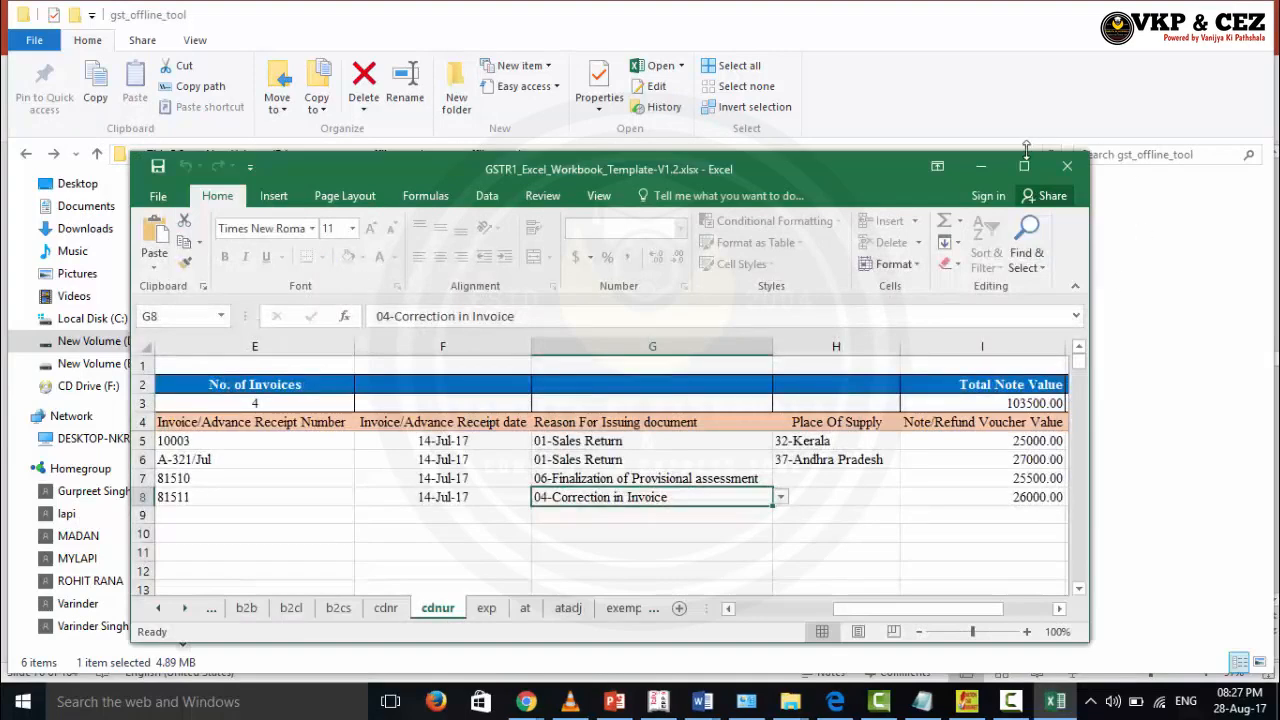
click(1024, 165)
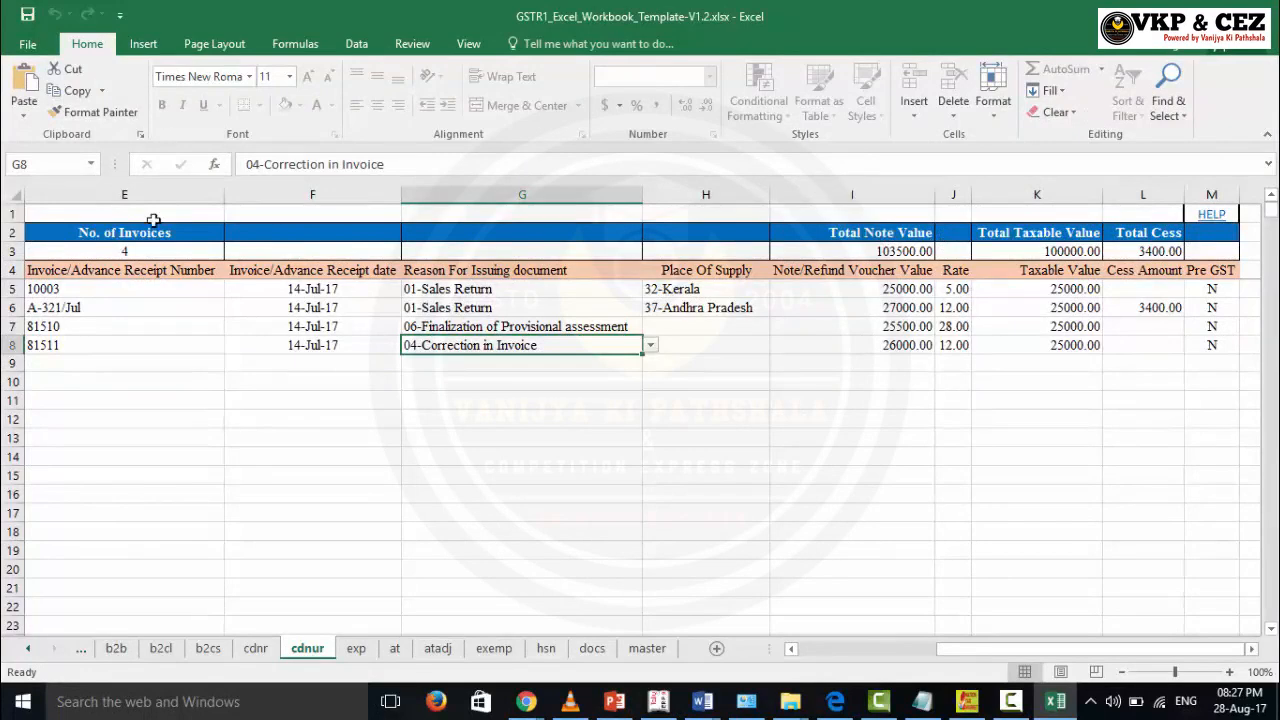
click(653, 655)
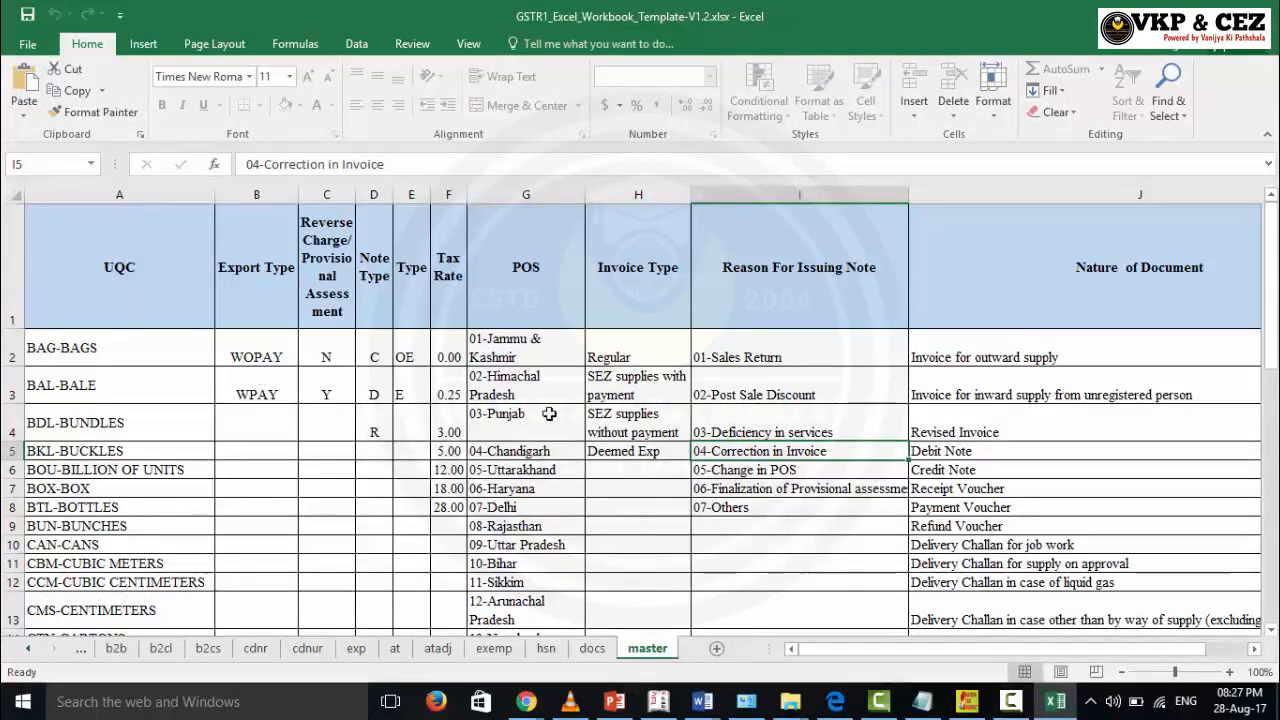
click(116, 648)
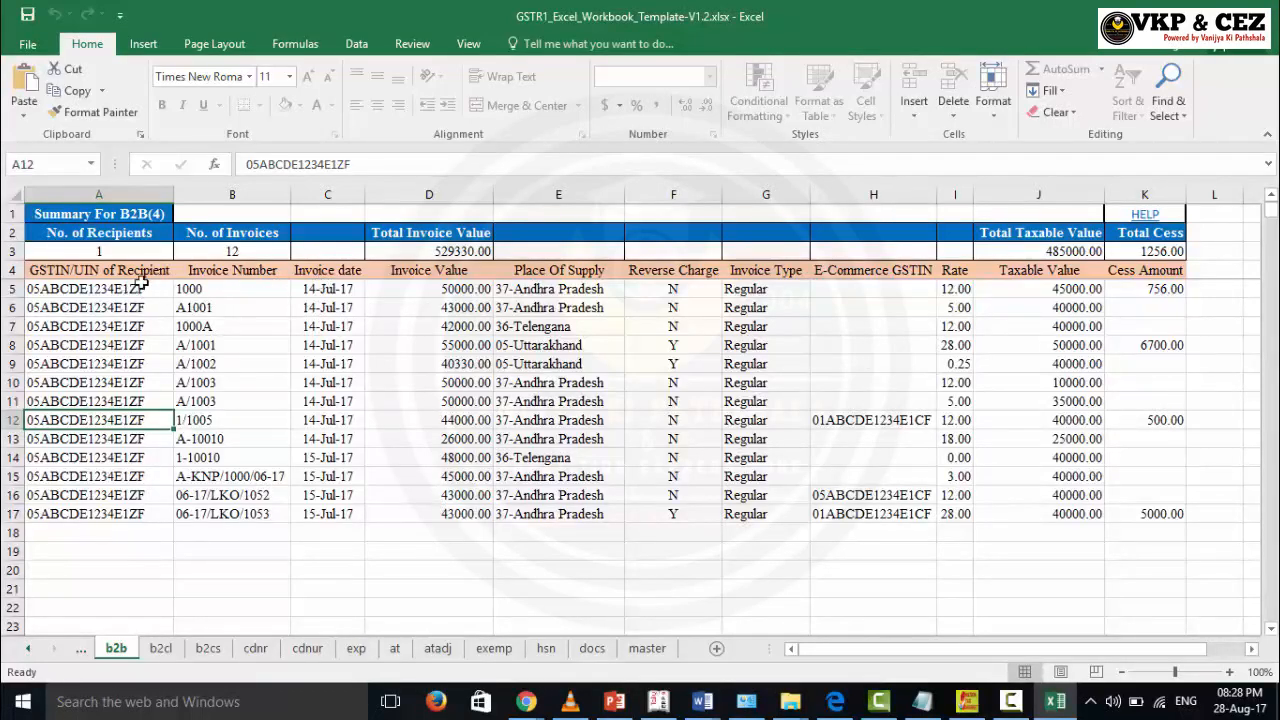
drag(130, 288, 140, 512)
drag(236, 289, 238, 372)
drag(316, 305, 330, 365)
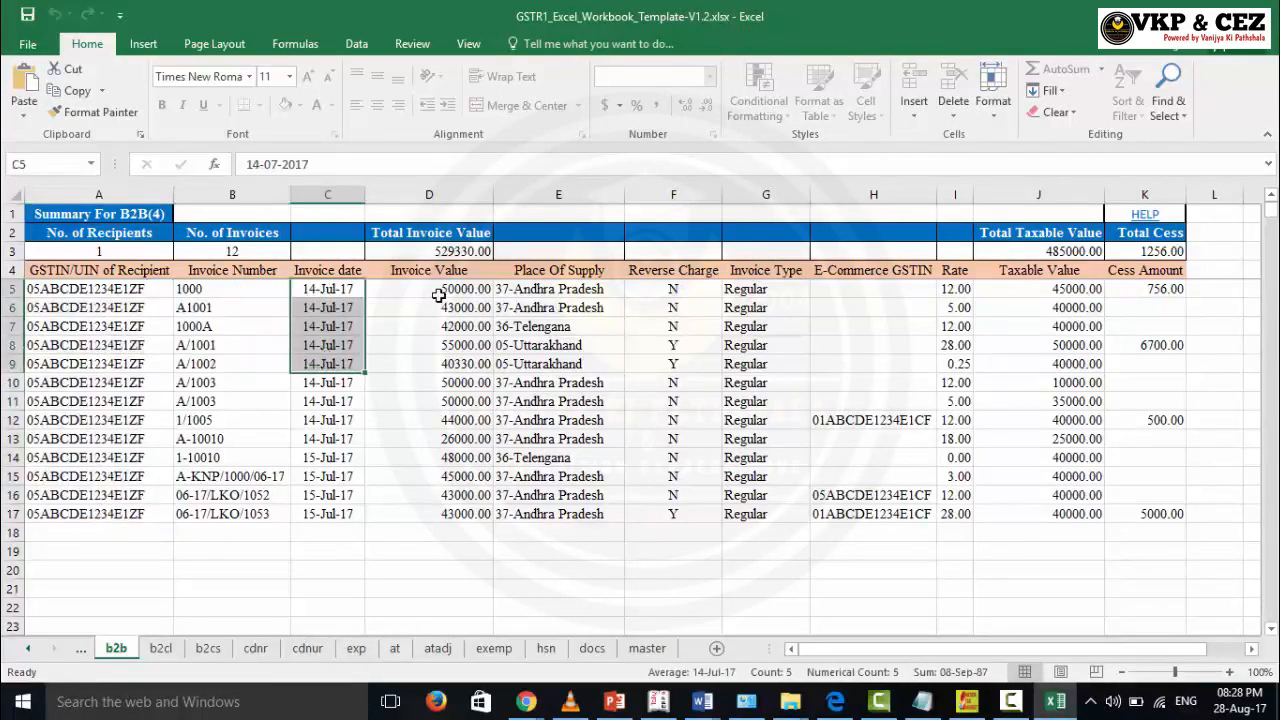
drag(437, 305, 438, 375)
drag(560, 289, 563, 420)
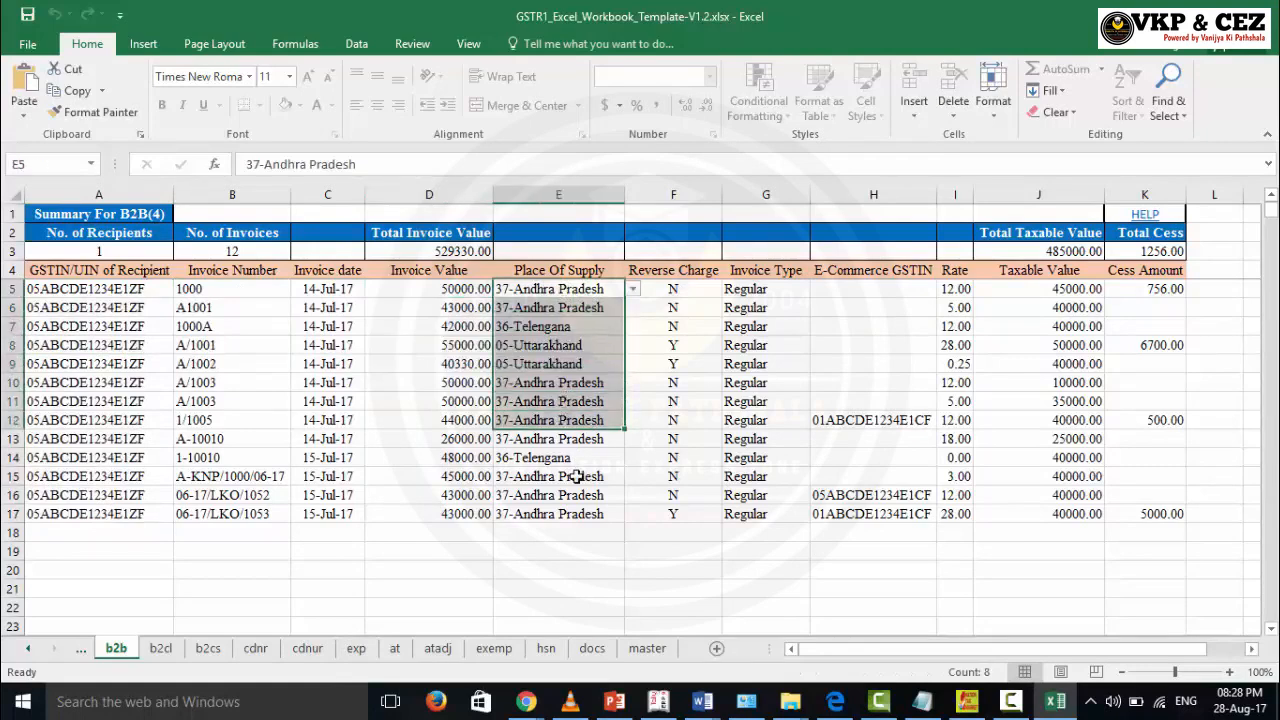
click(630, 289)
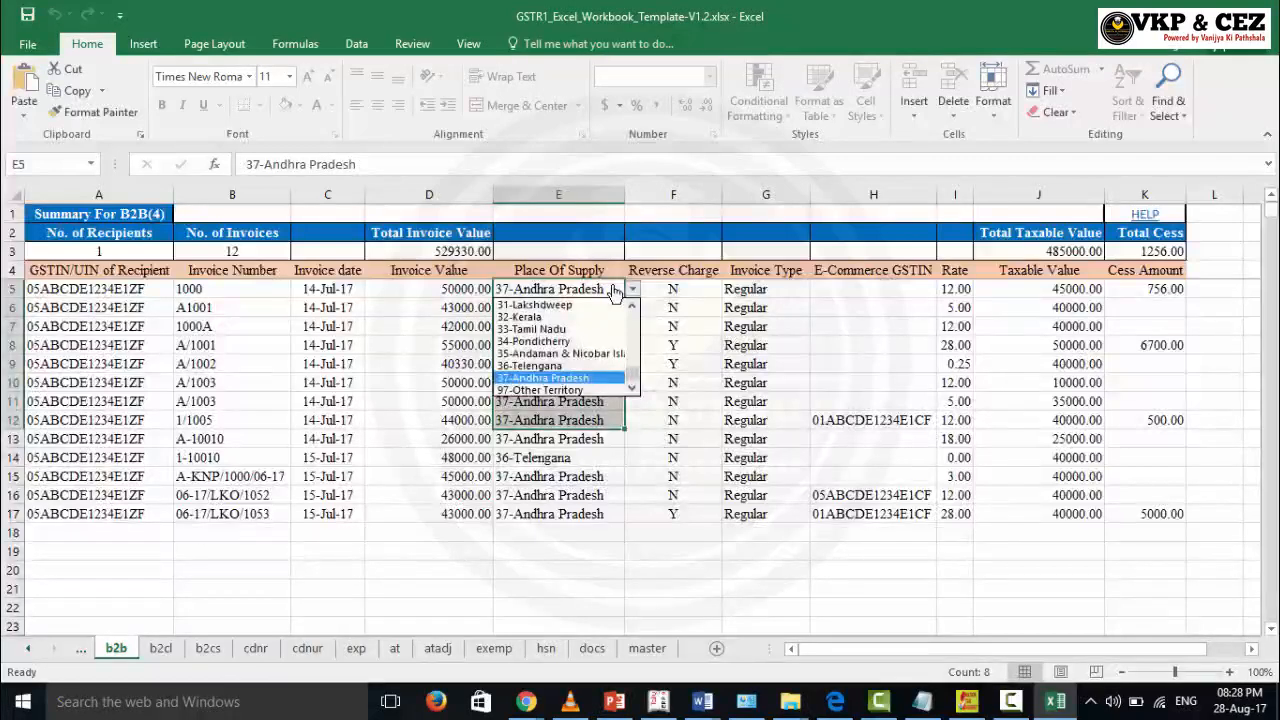
click(630, 289)
click(686, 285)
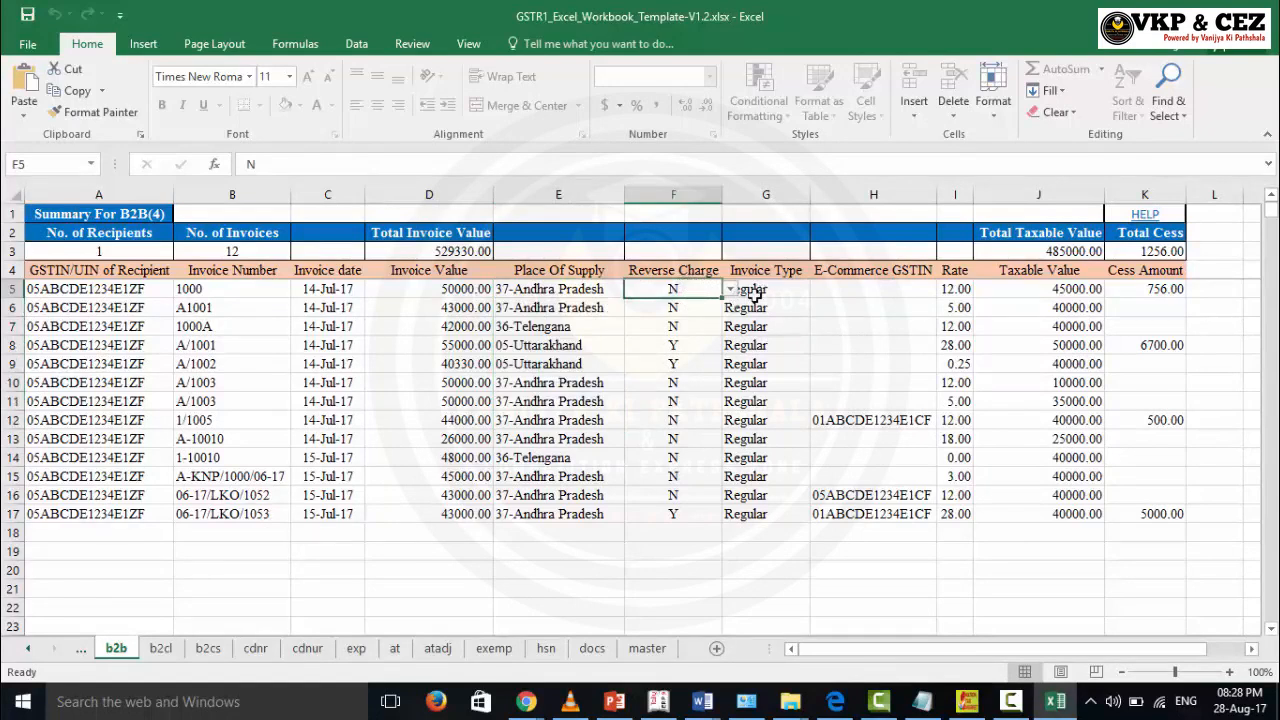
drag(760, 364, 765, 400)
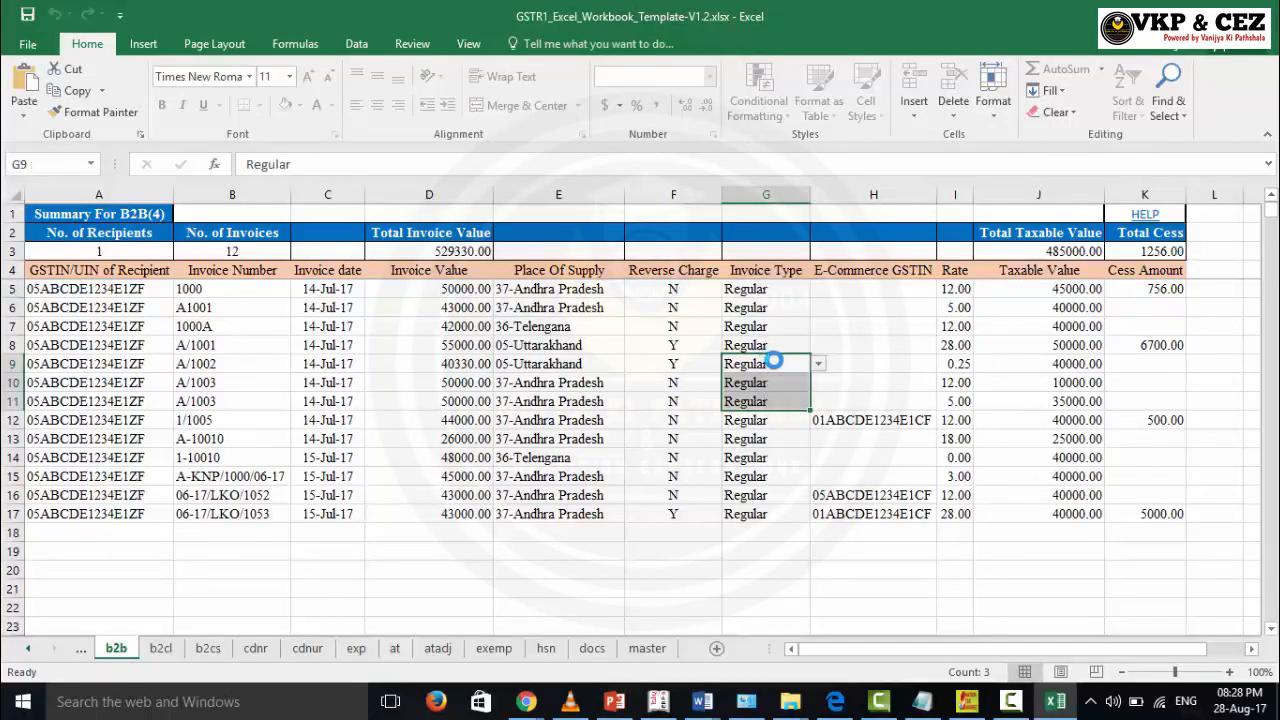
key(alt+Down)
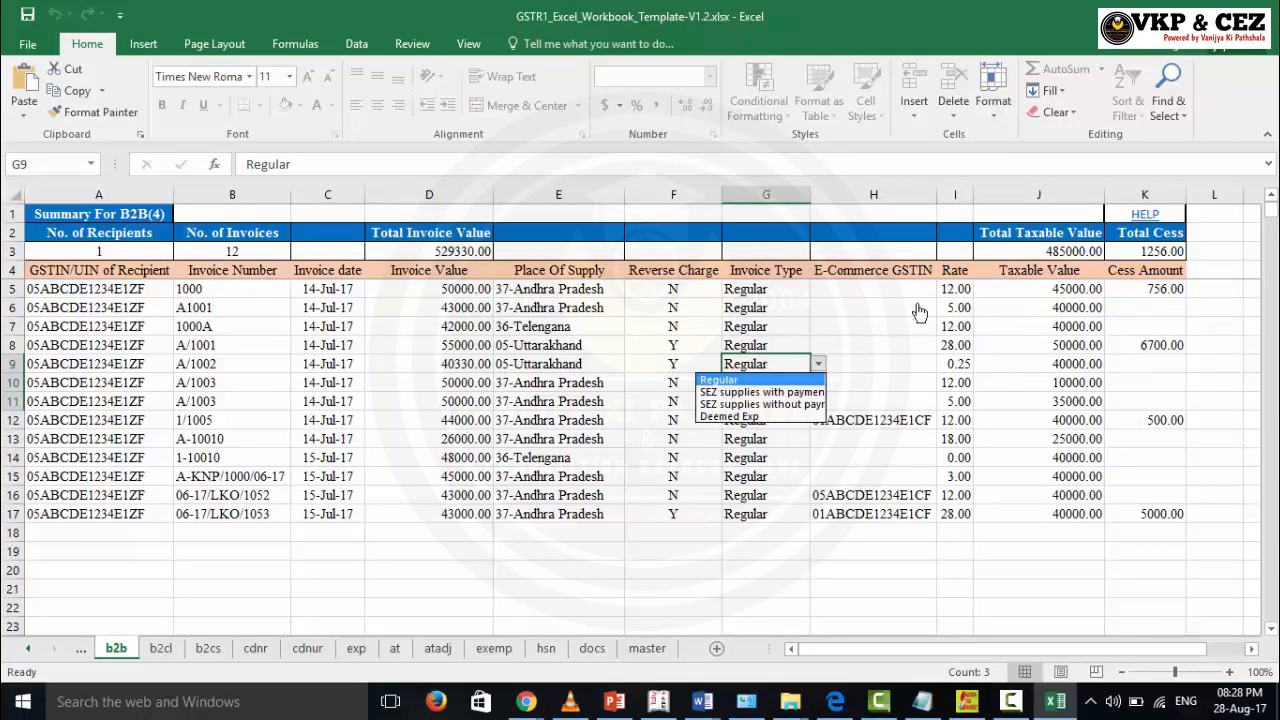
key(Escape)
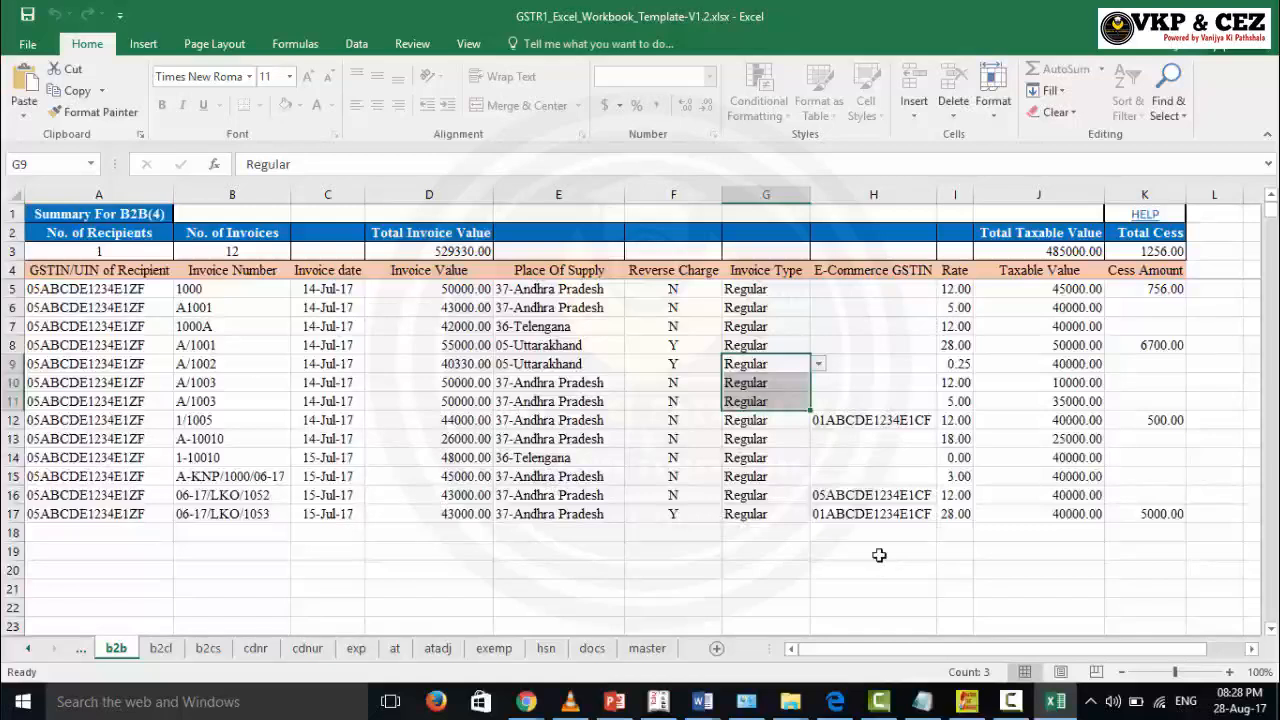
click(892, 420)
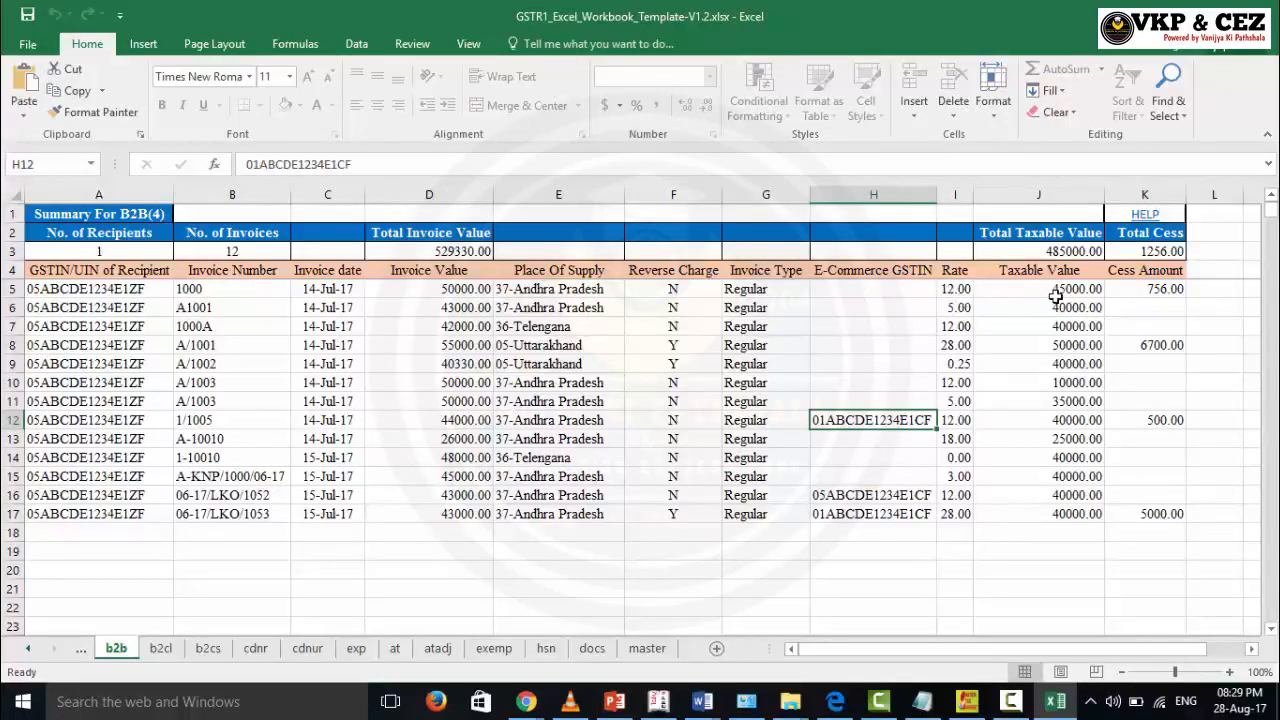
Step: Check the cess amount in K5, then go to the b2cl sheet
click(1142, 294)
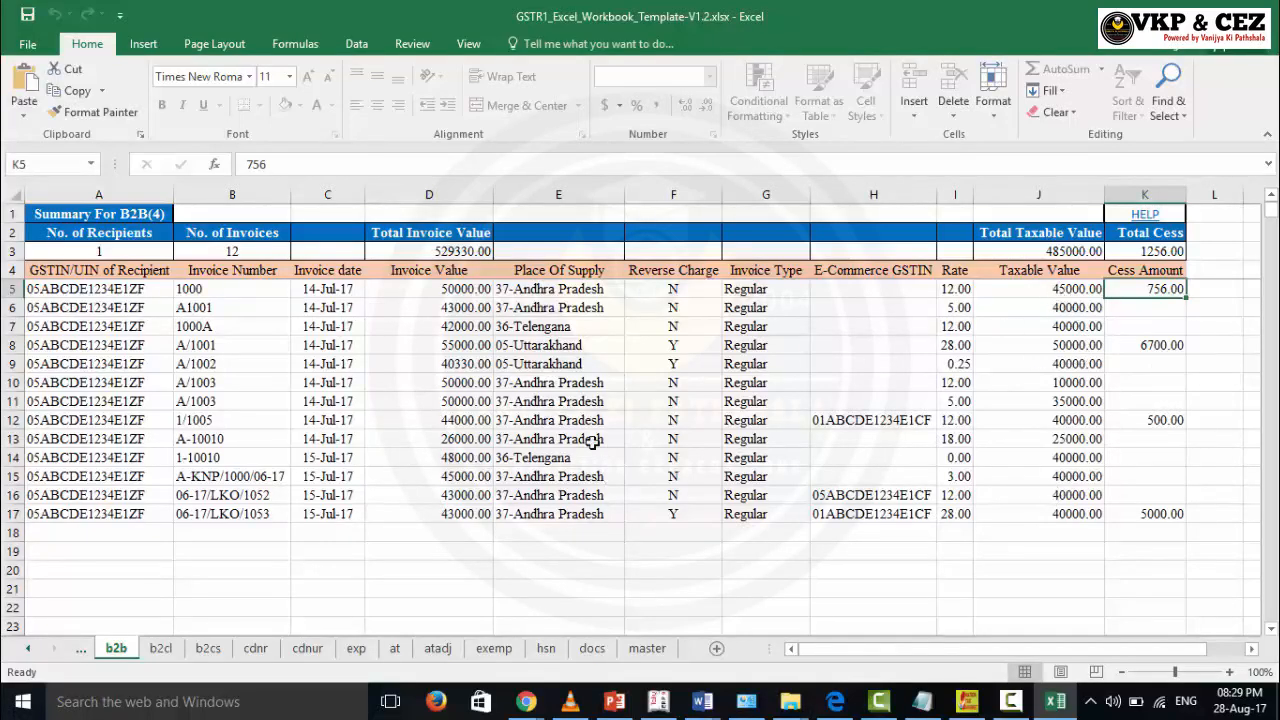
click(161, 648)
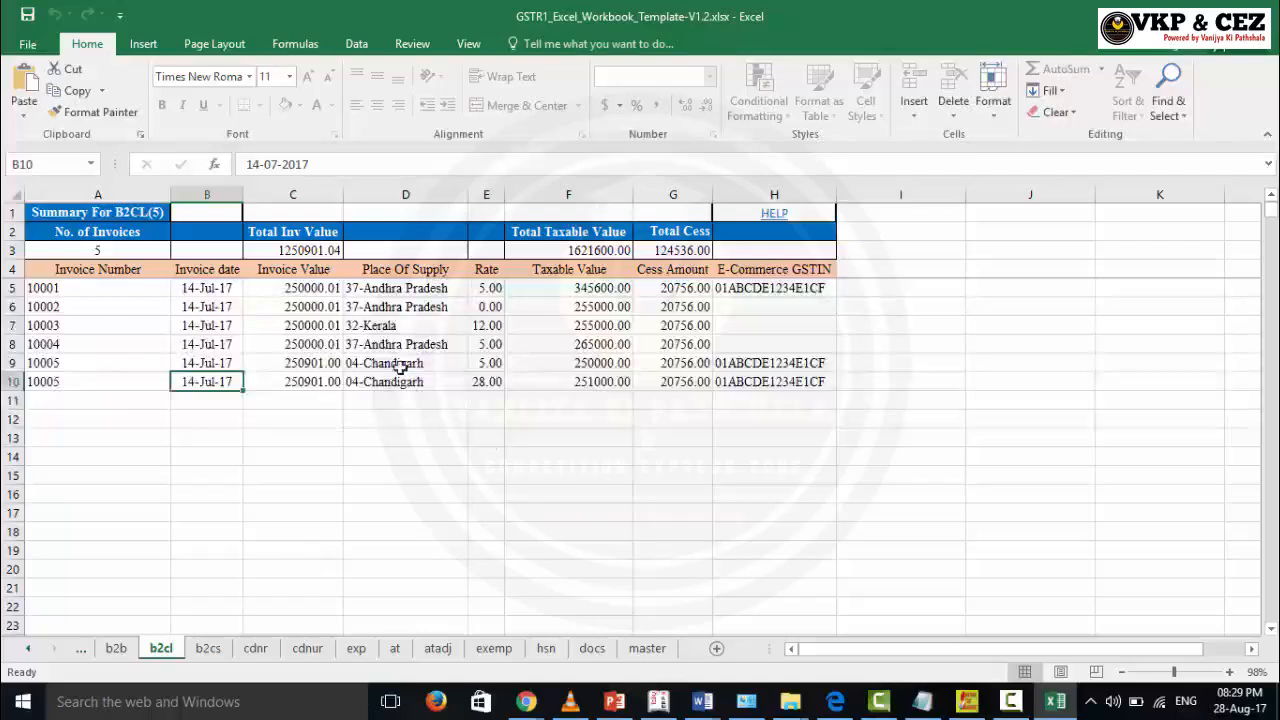
Step: Select the b2cl invoice values and invoice numbers, then go to the b2cs sheet
drag(295, 288, 286, 394)
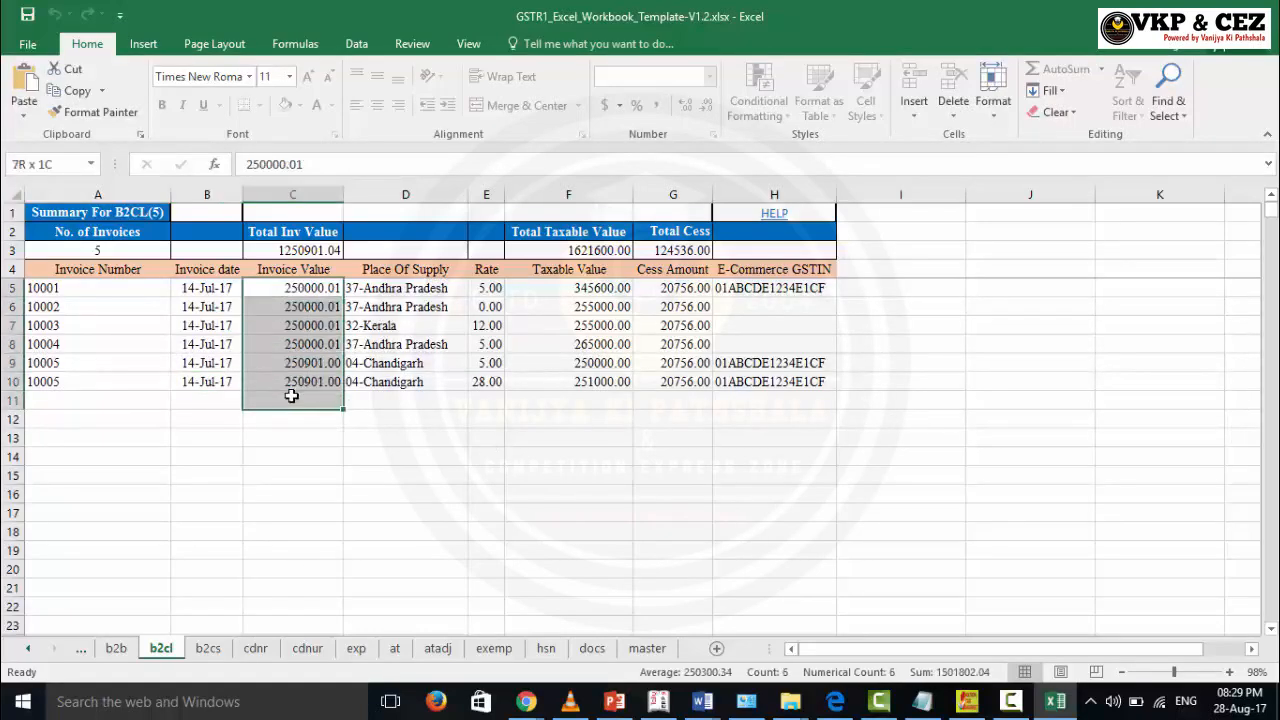
click(337, 517)
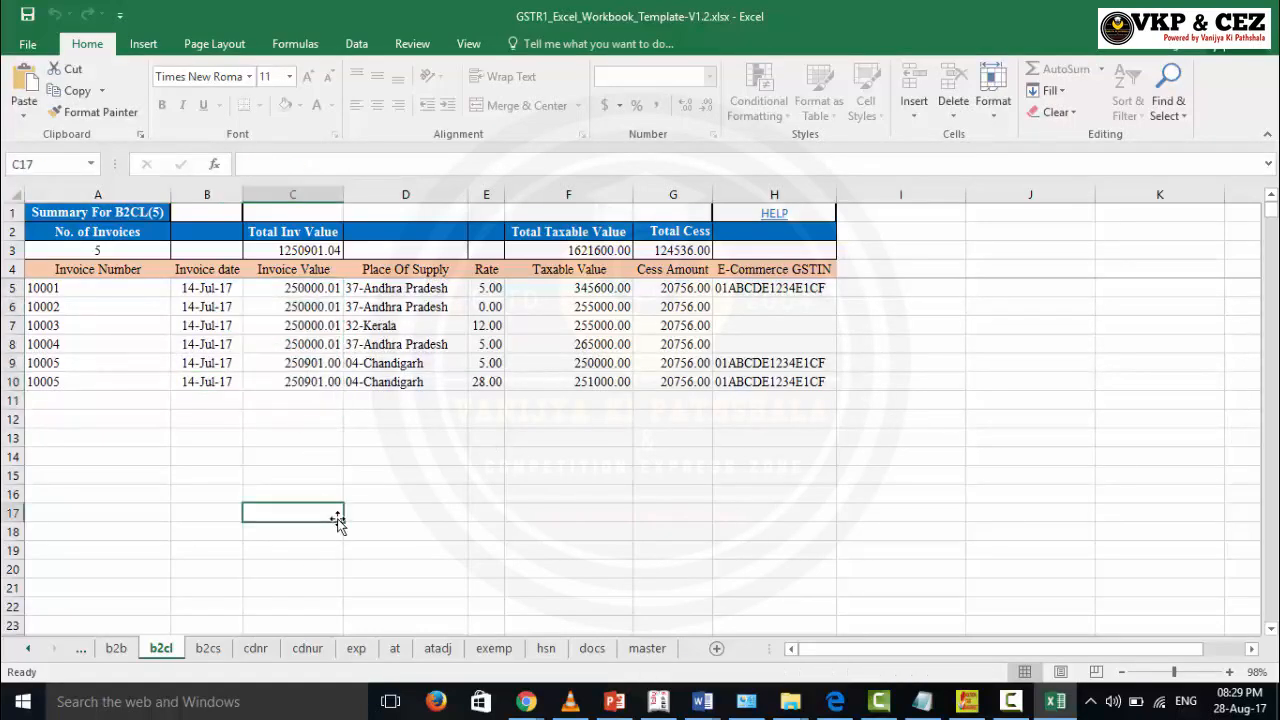
drag(98, 288, 97, 380)
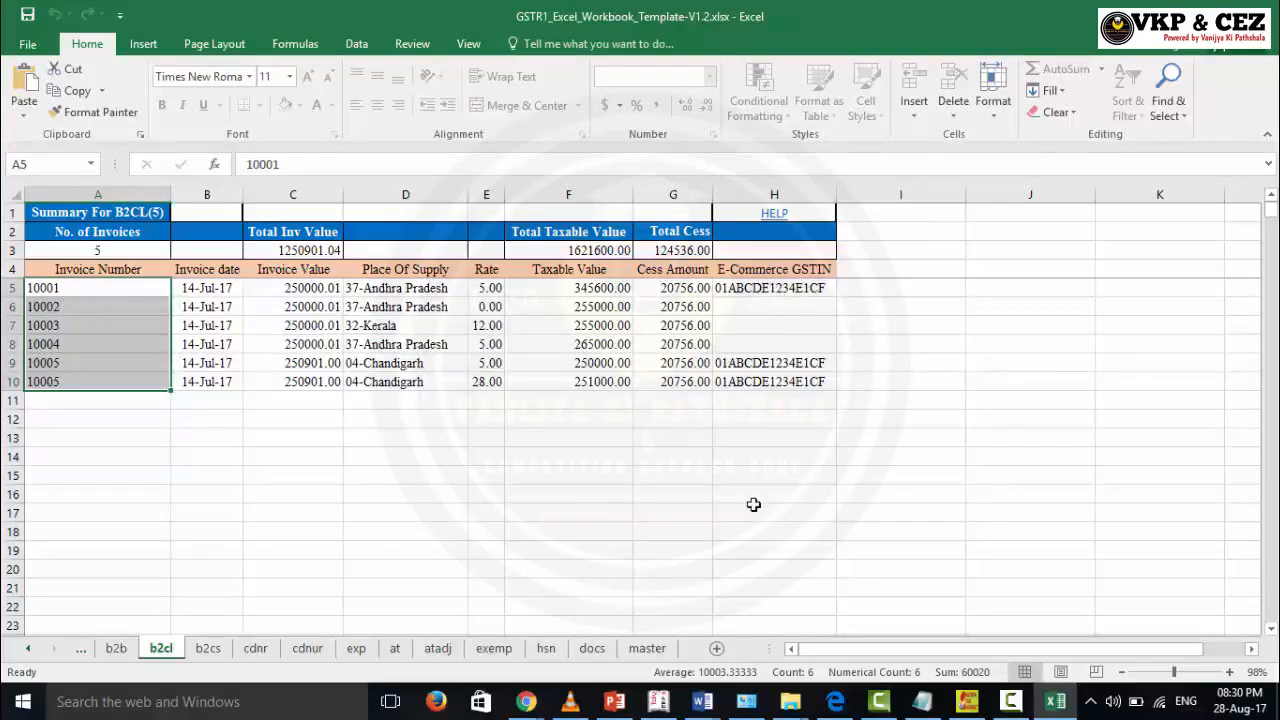
click(210, 649)
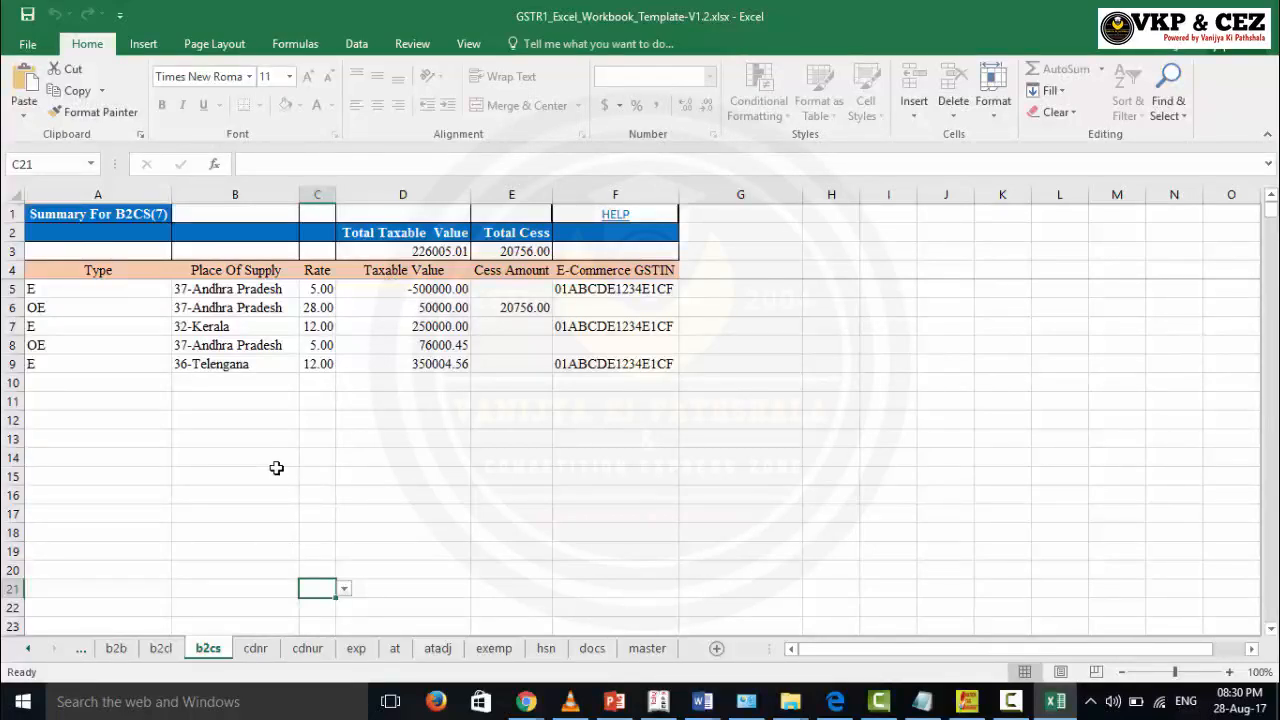
Step: Review the b2cs Place Of Supply entries and the taxable values D6:D9
click(417, 386)
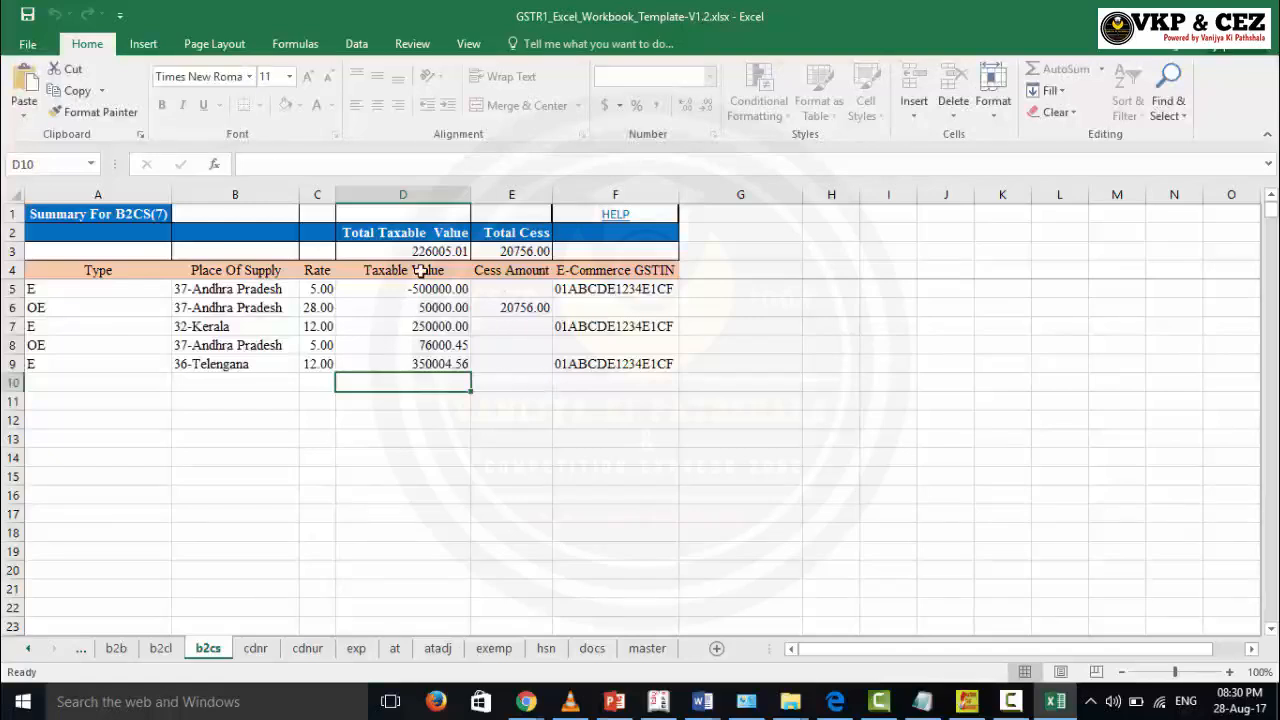
click(244, 288)
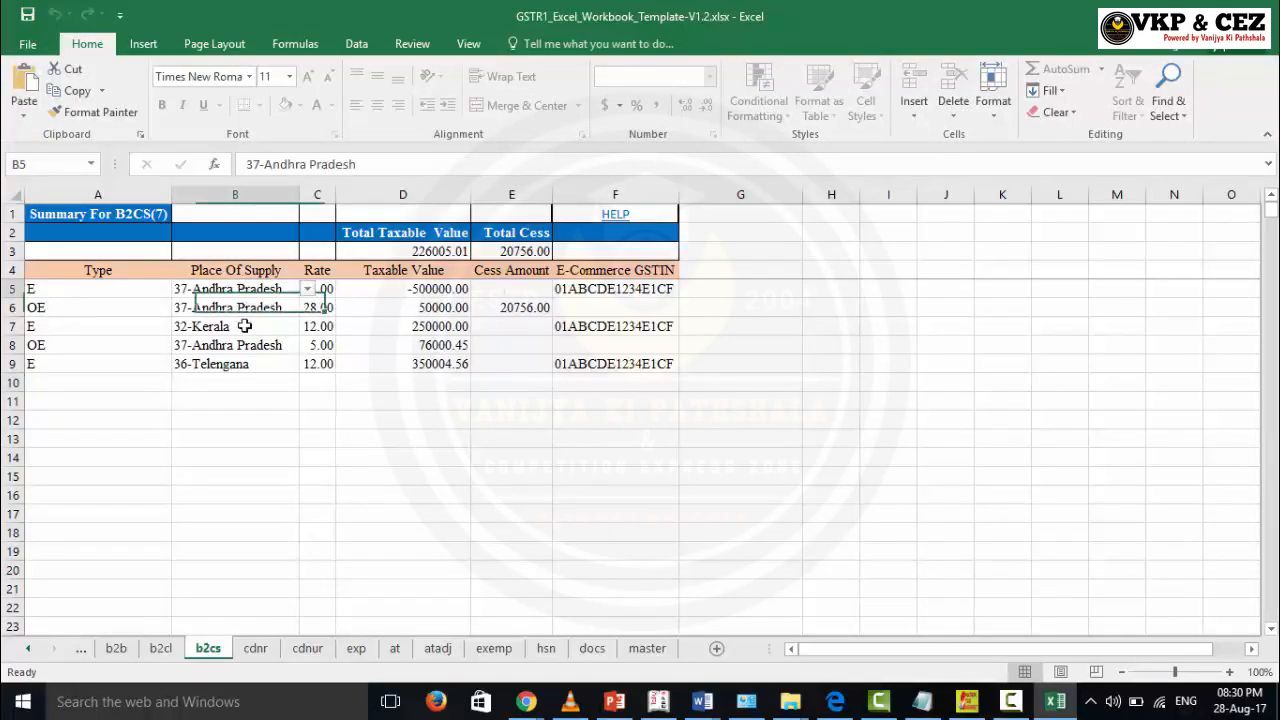
drag(244, 308, 246, 354)
drag(395, 306, 405, 364)
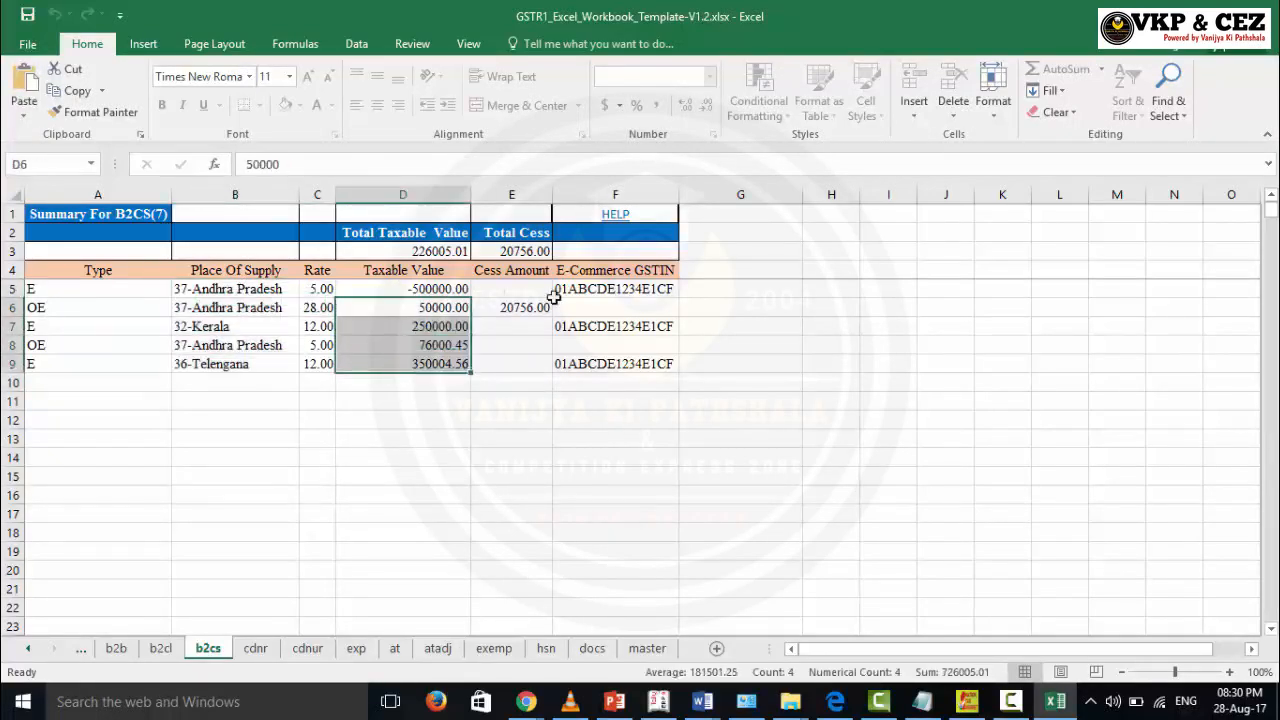
click(571, 366)
click(526, 457)
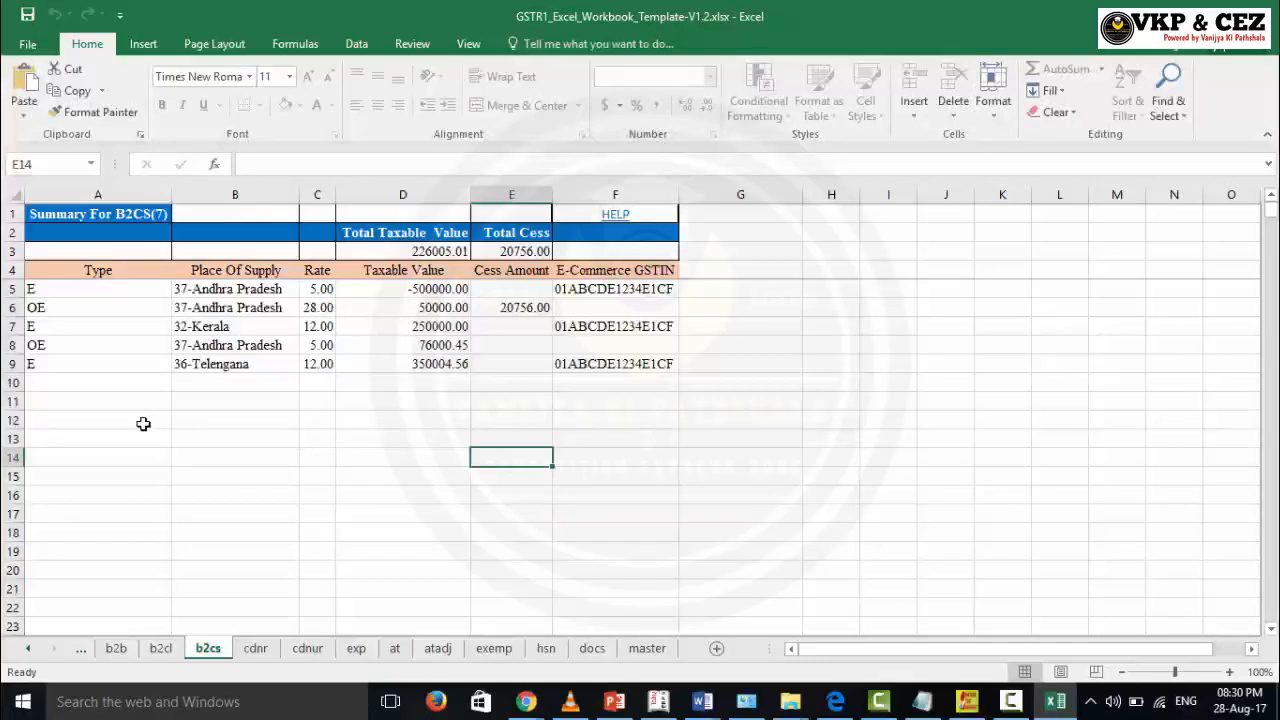
Step: Check the Type in A5 and E-Commerce GSTIN in F5, then open the cdnr sheet
click(58, 290)
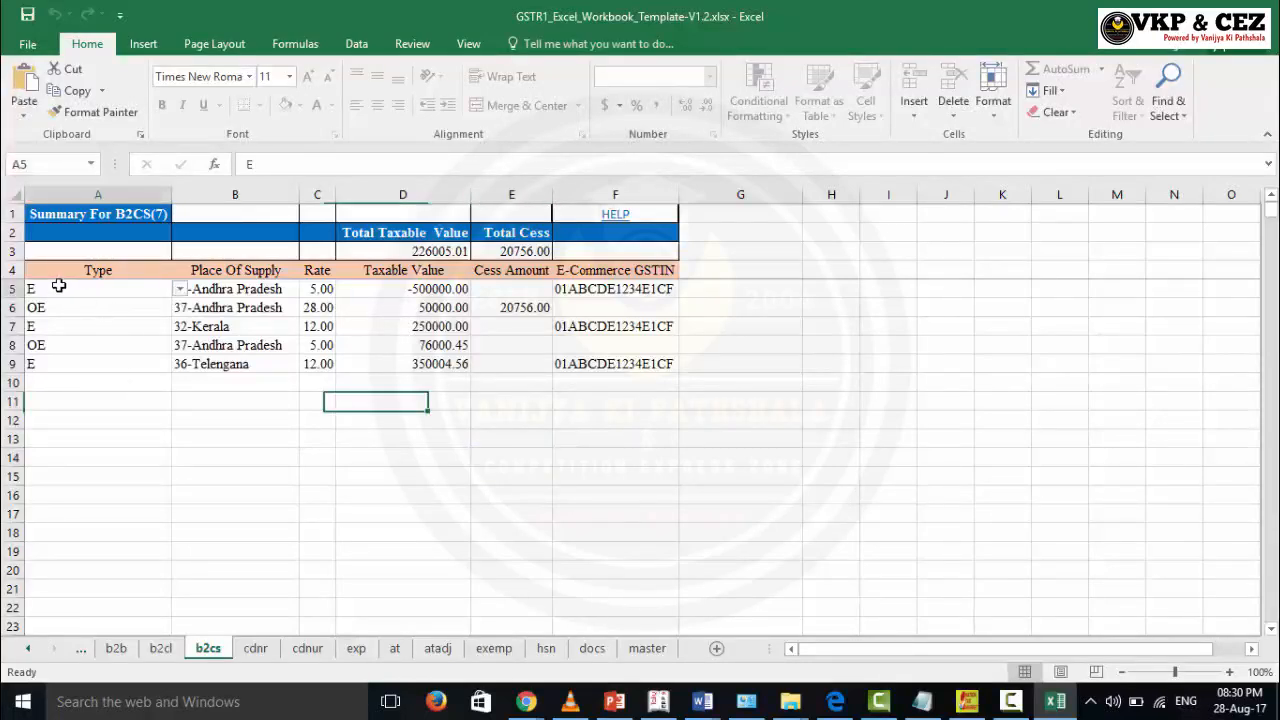
click(612, 287)
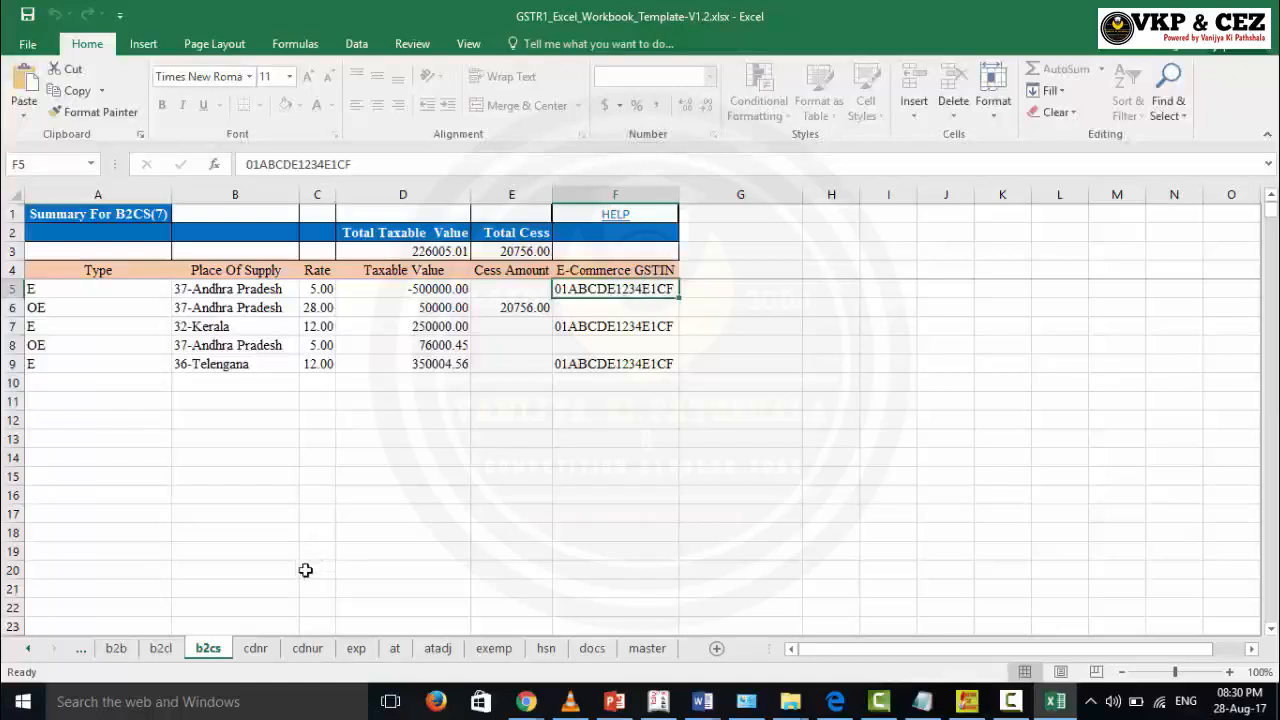
click(262, 649)
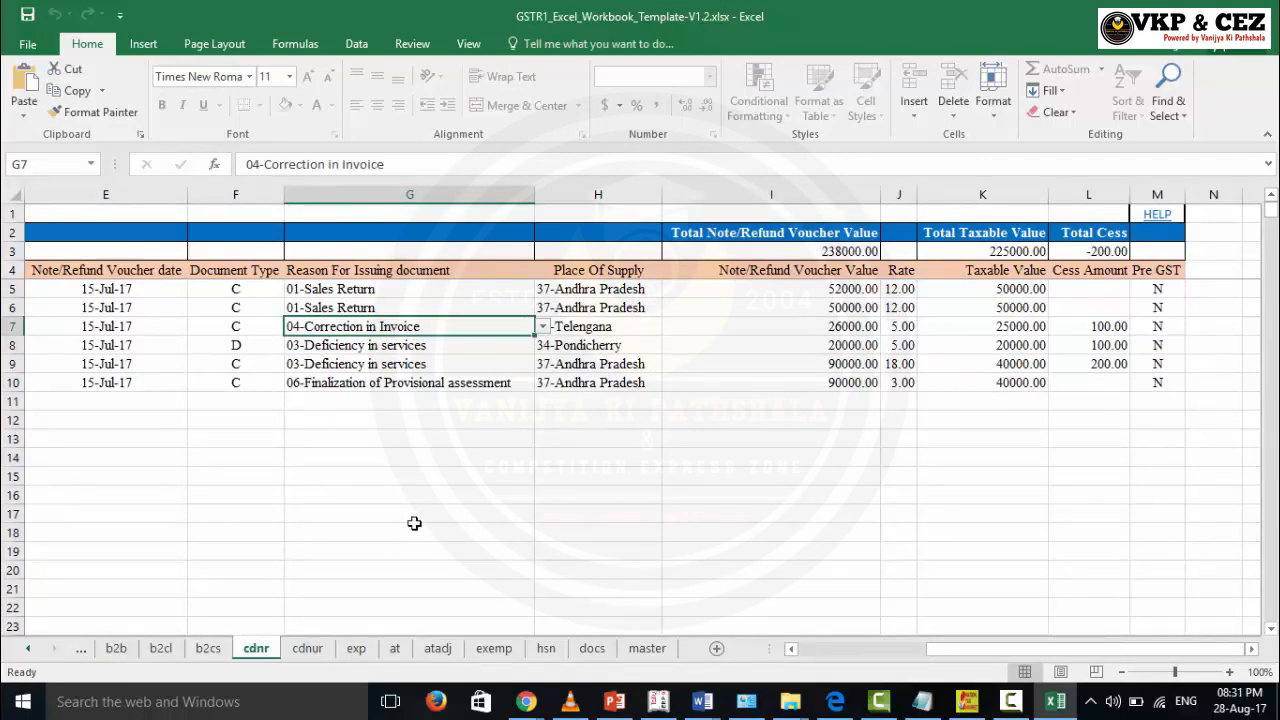
Step: Check the note date and view the allowed document types for F5, keeping C
key(Left)
key(Up)
key(Up)
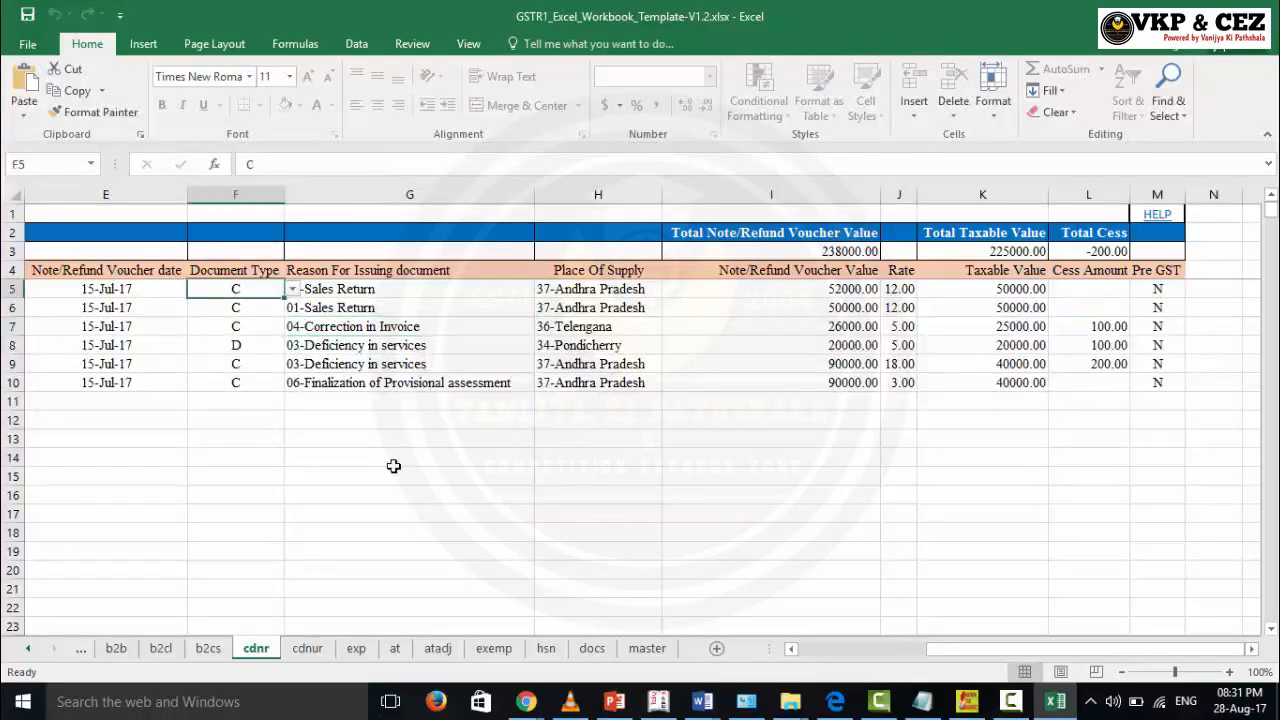
click(126, 289)
click(237, 291)
click(277, 291)
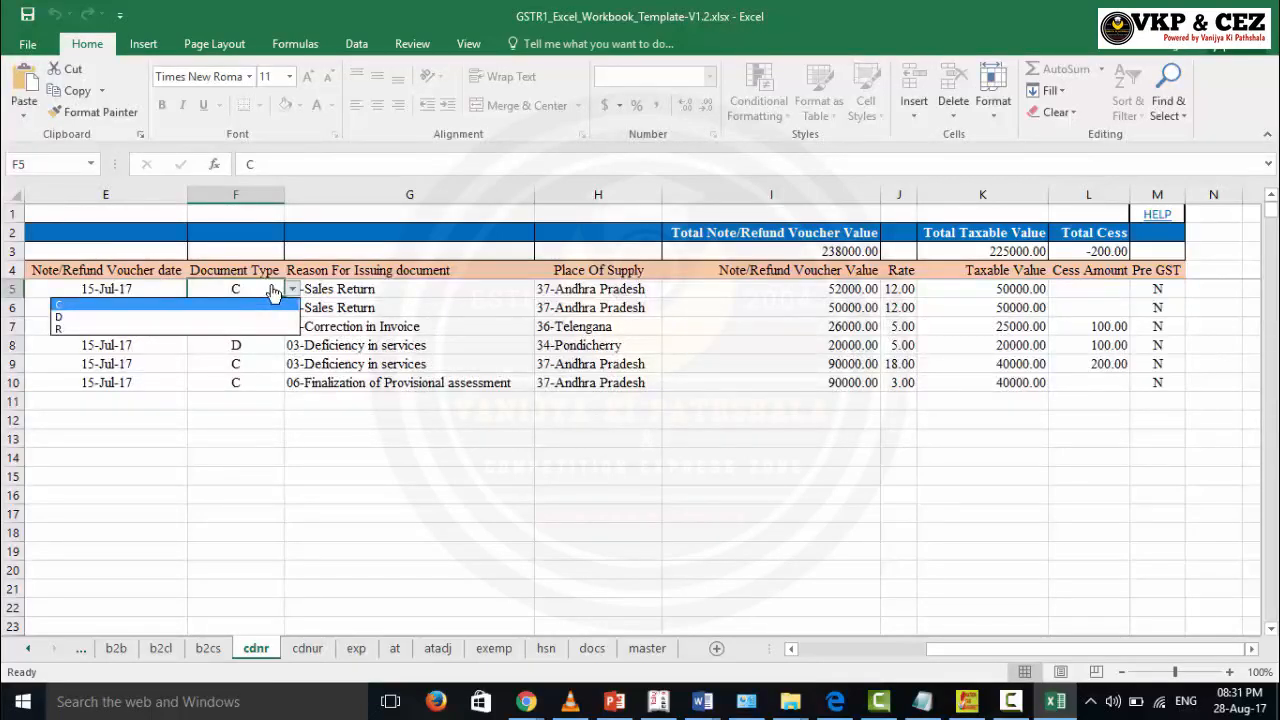
click(273, 290)
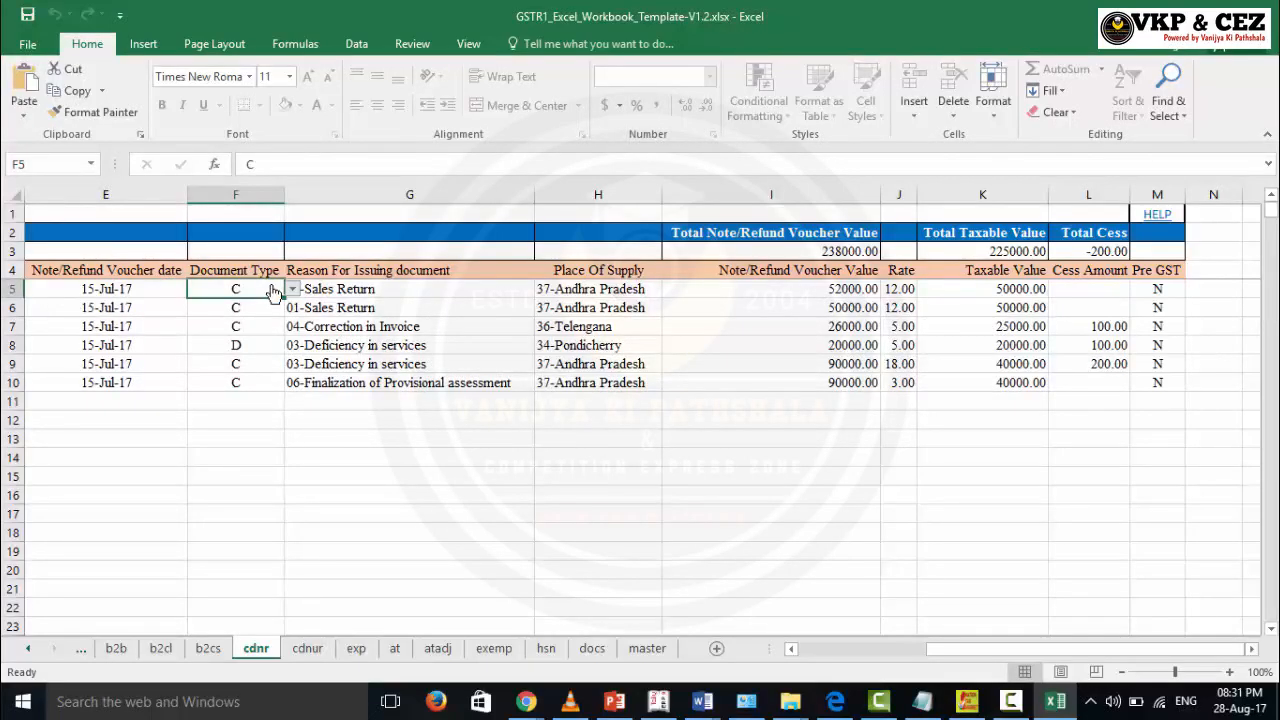
Step: View the allowed reasons for the first note, leaving 01-Sales Return, then open cdnur
click(424, 302)
click(429, 286)
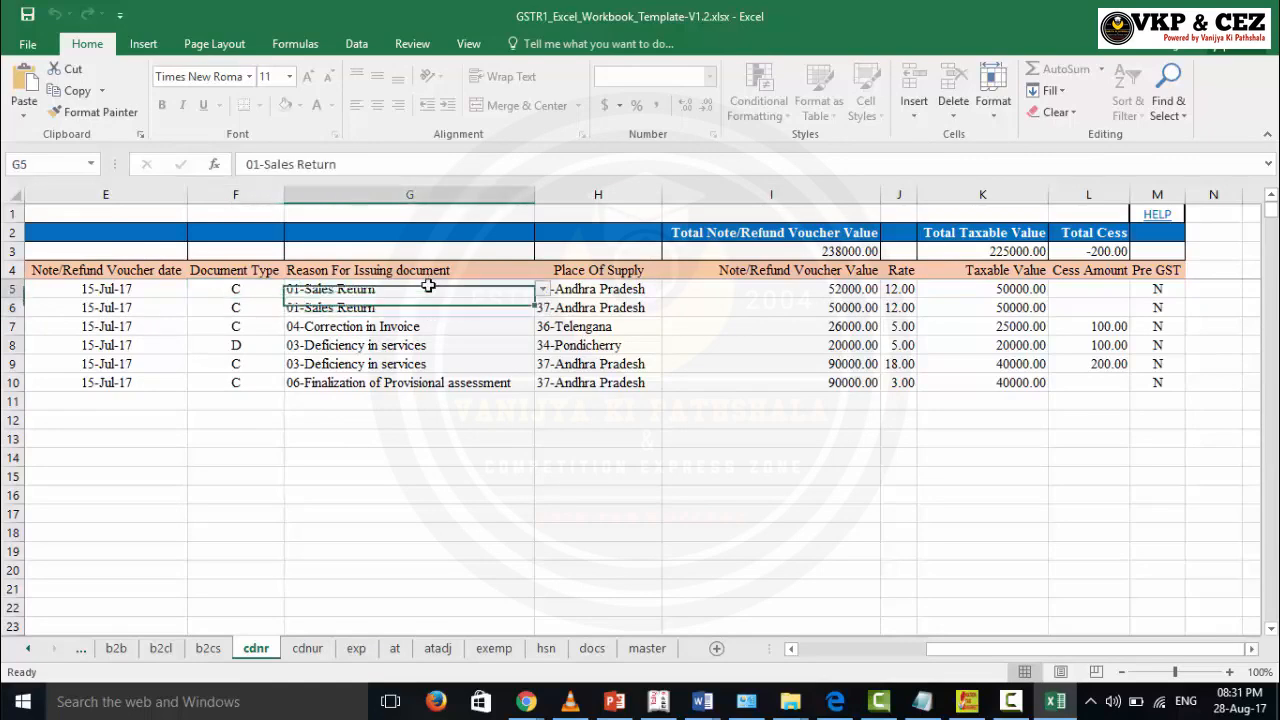
click(538, 290)
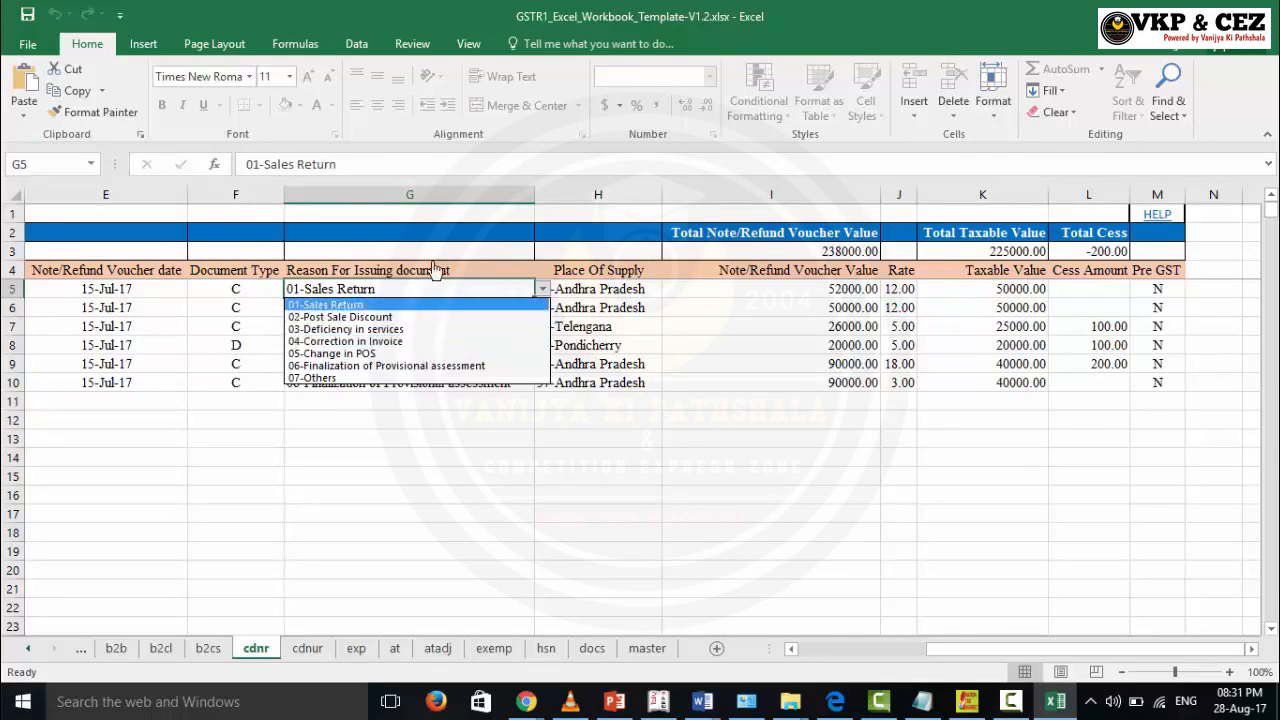
click(437, 491)
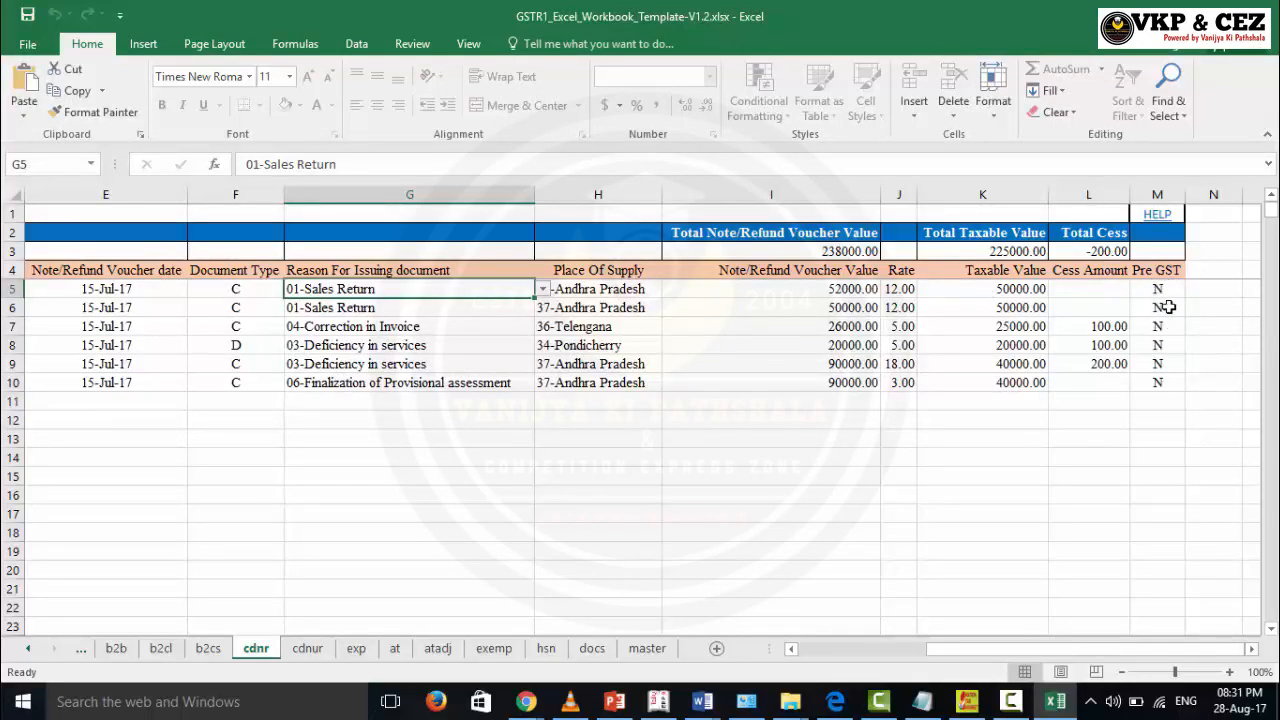
click(308, 650)
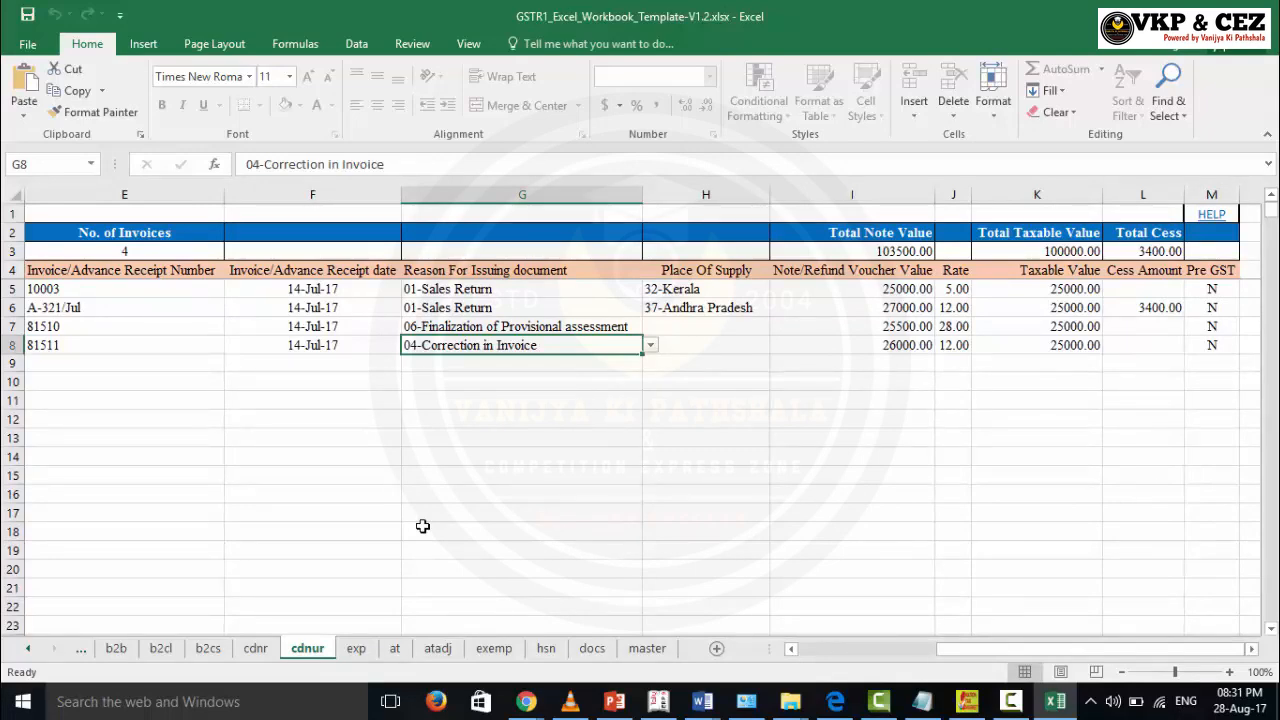
Step: Select the cdnur receipt numbers and receipt dates, then go to the exp sheet
click(124, 291)
drag(119, 316, 119, 326)
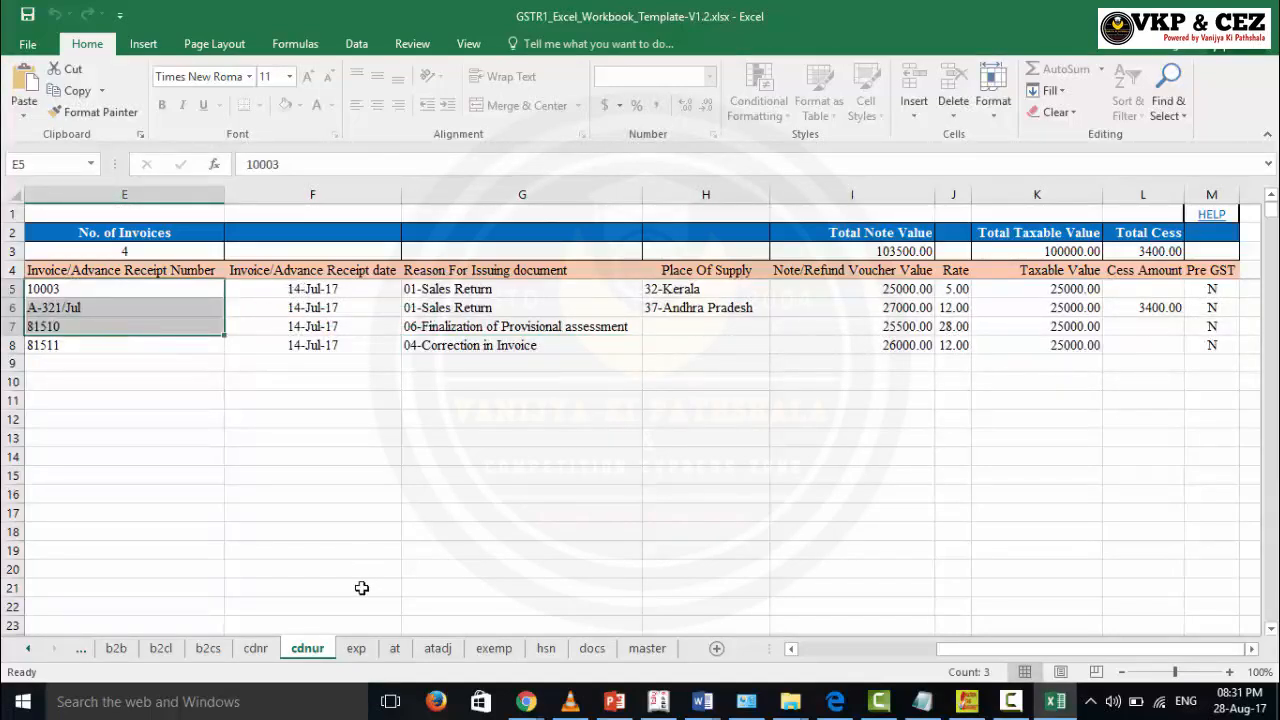
drag(315, 289, 315, 345)
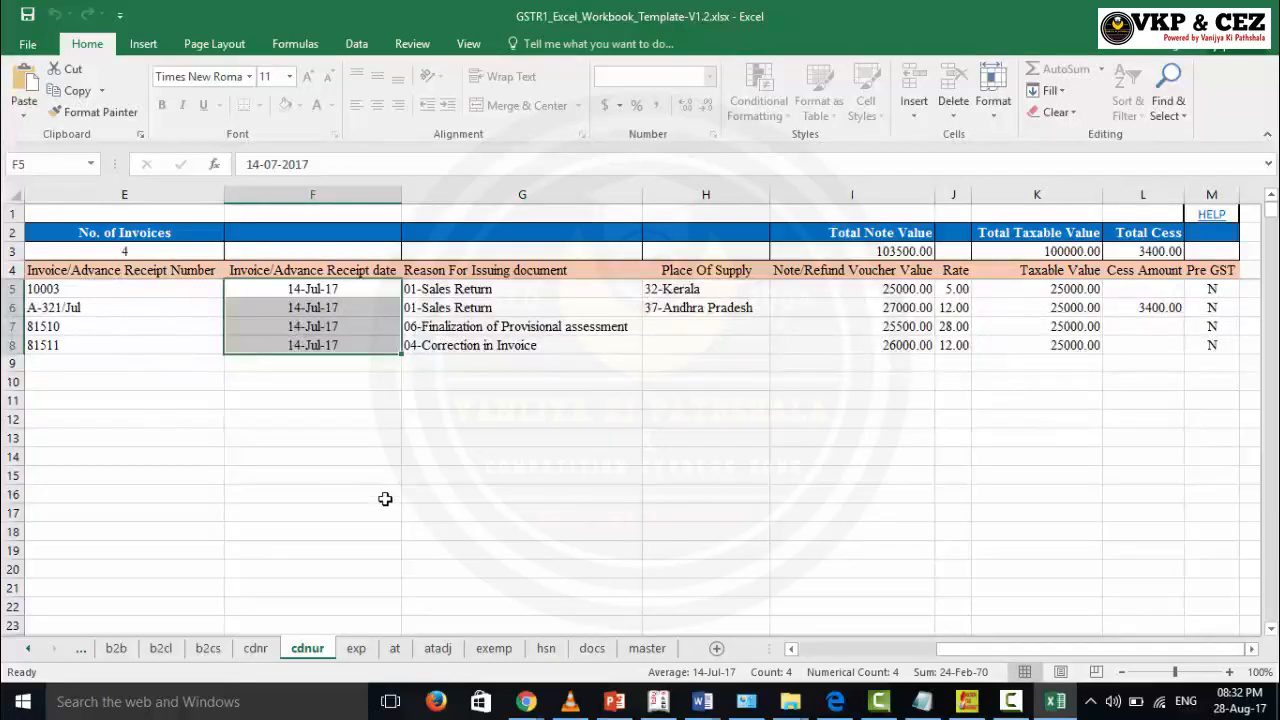
click(354, 650)
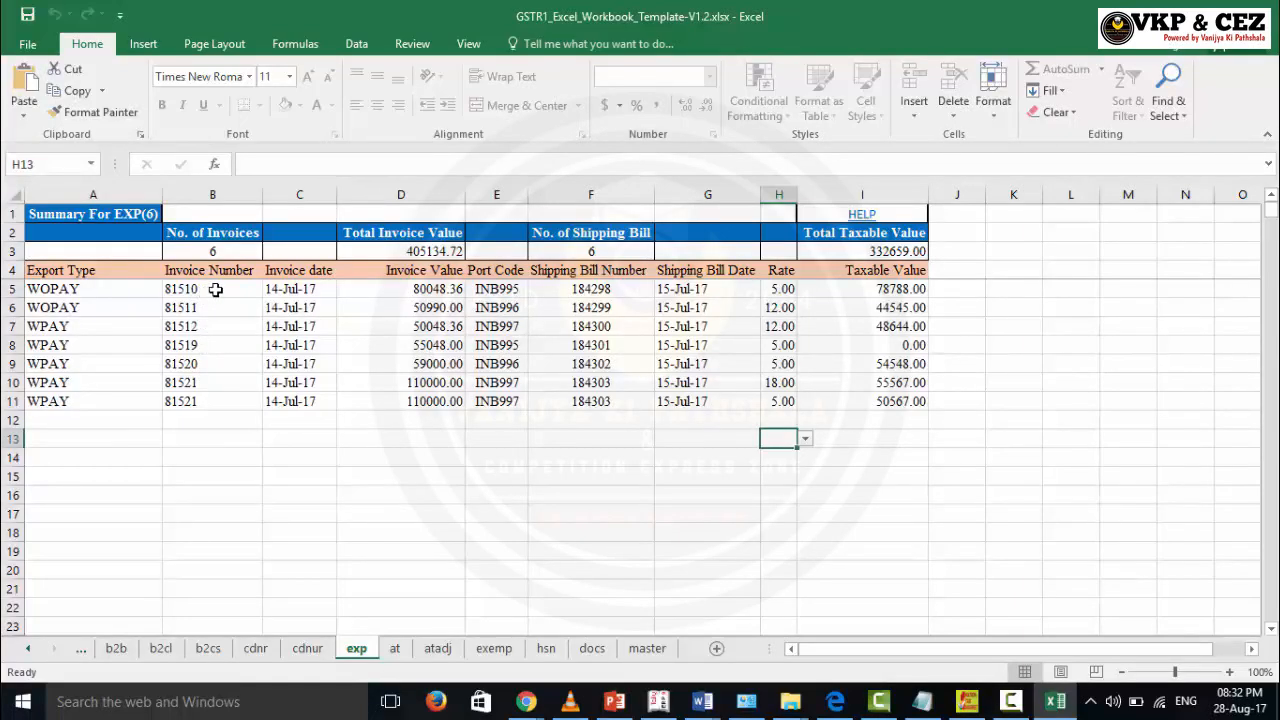
drag(232, 292, 300, 345)
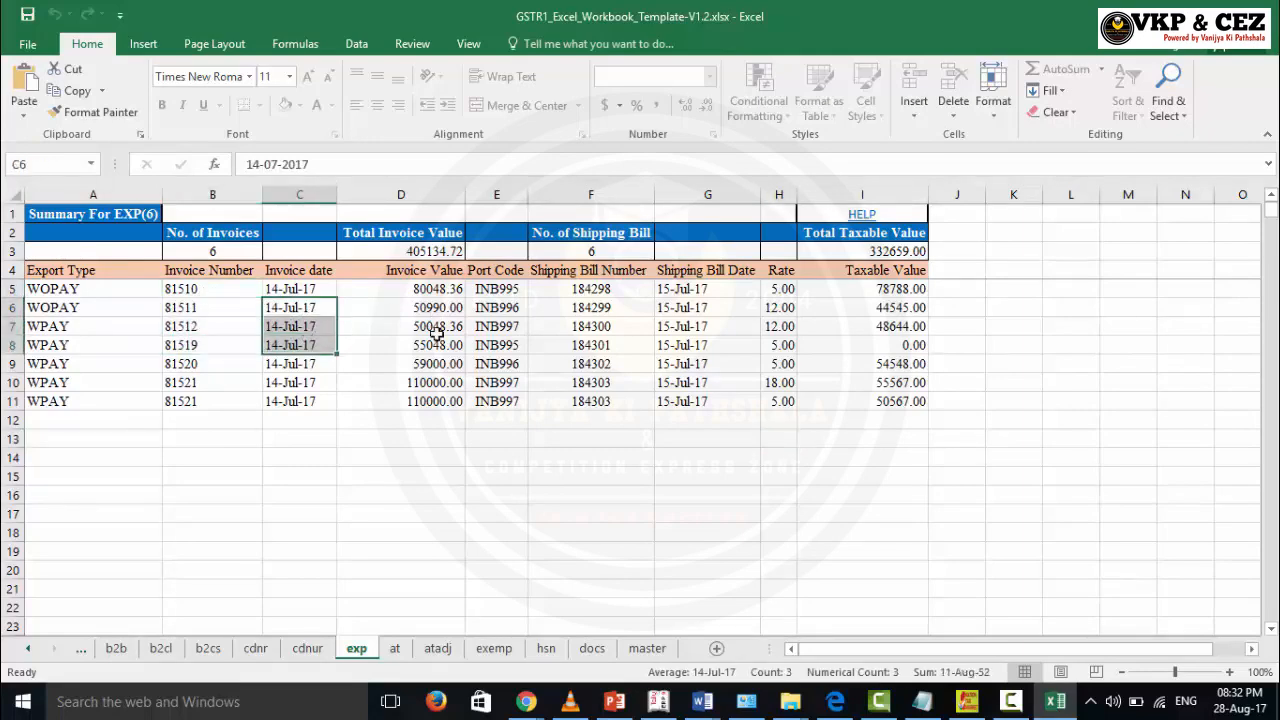
drag(434, 326, 440, 345)
drag(504, 289, 508, 401)
drag(580, 289, 592, 400)
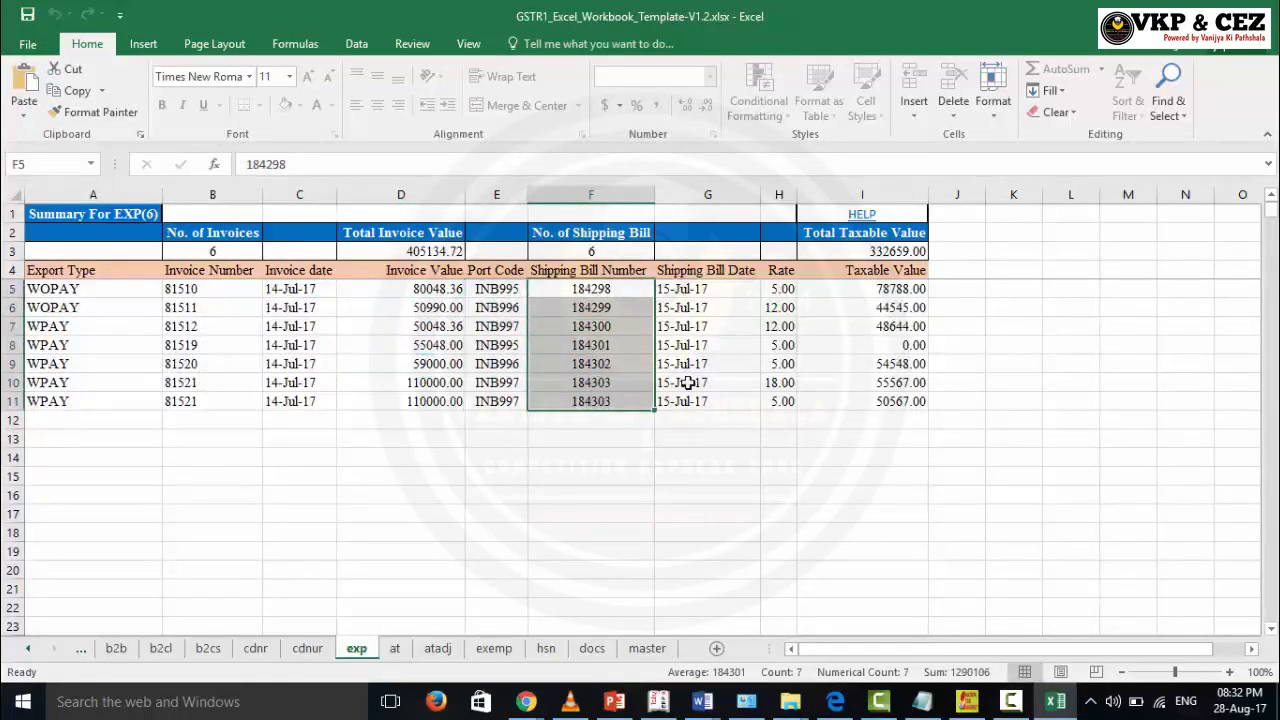
drag(674, 290, 702, 401)
drag(478, 274, 686, 405)
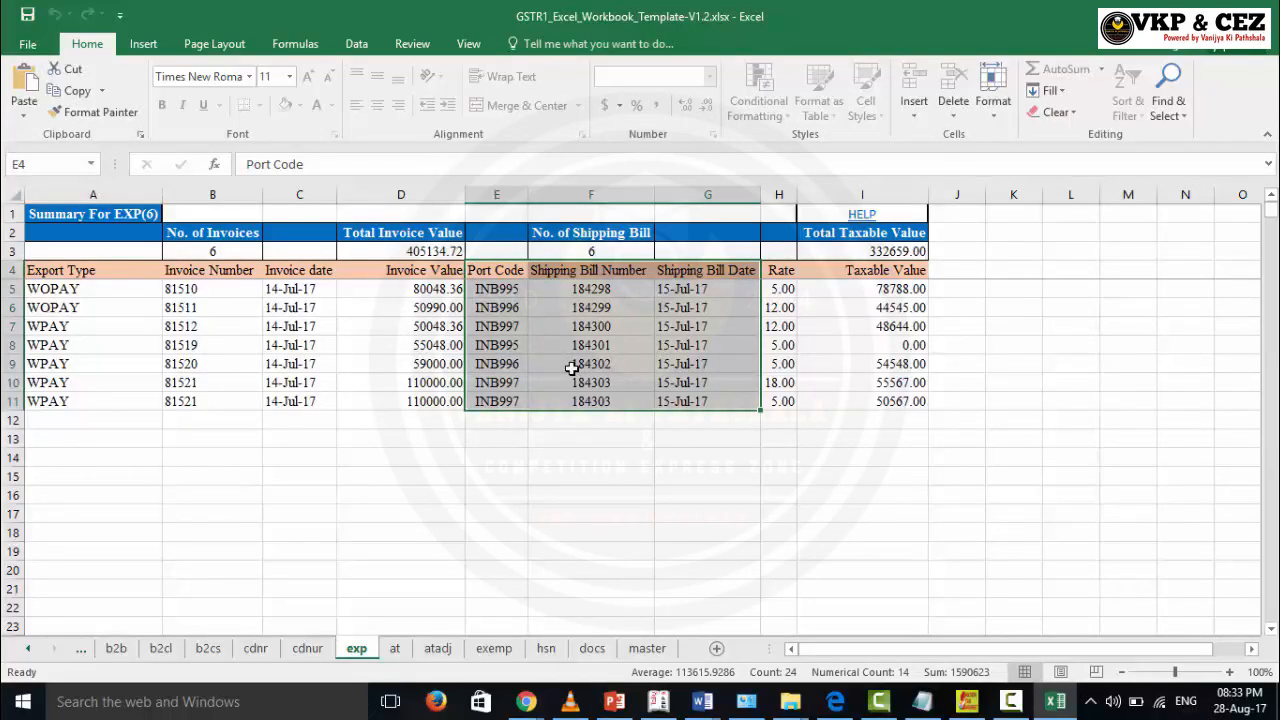
Step: View the at and atadj advance sheets, then the exemp sheet
click(396, 648)
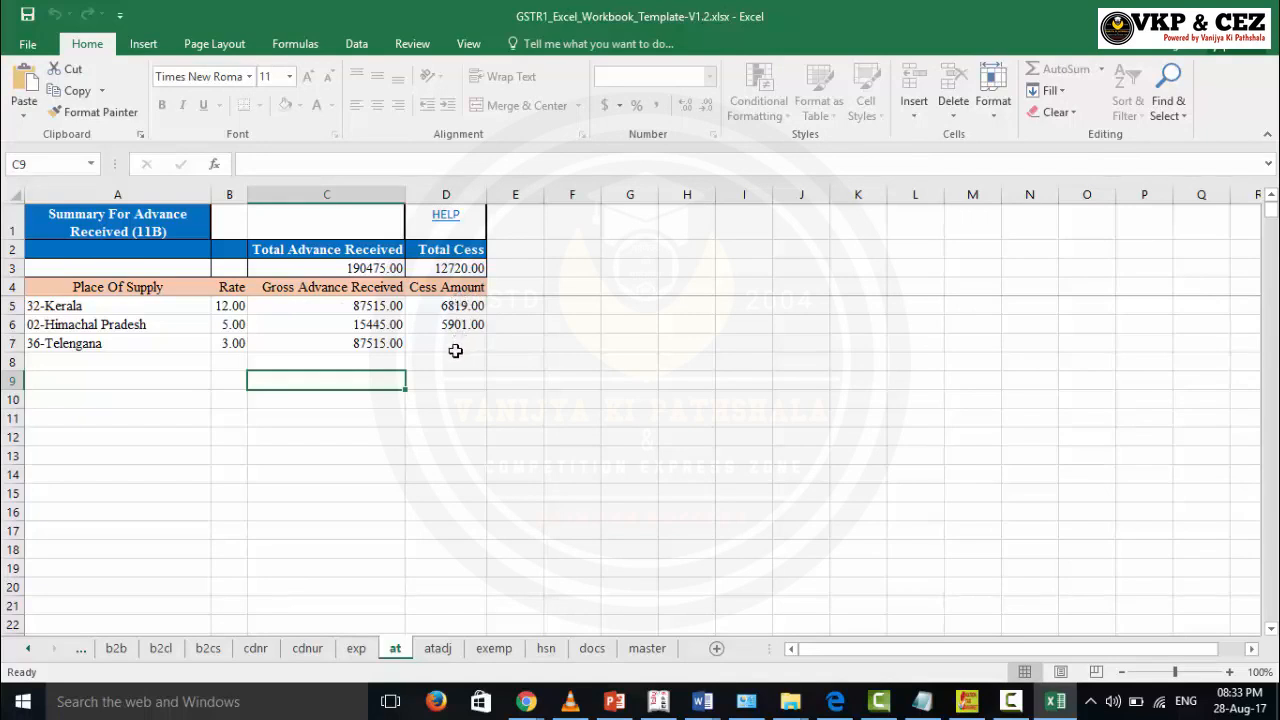
click(447, 650)
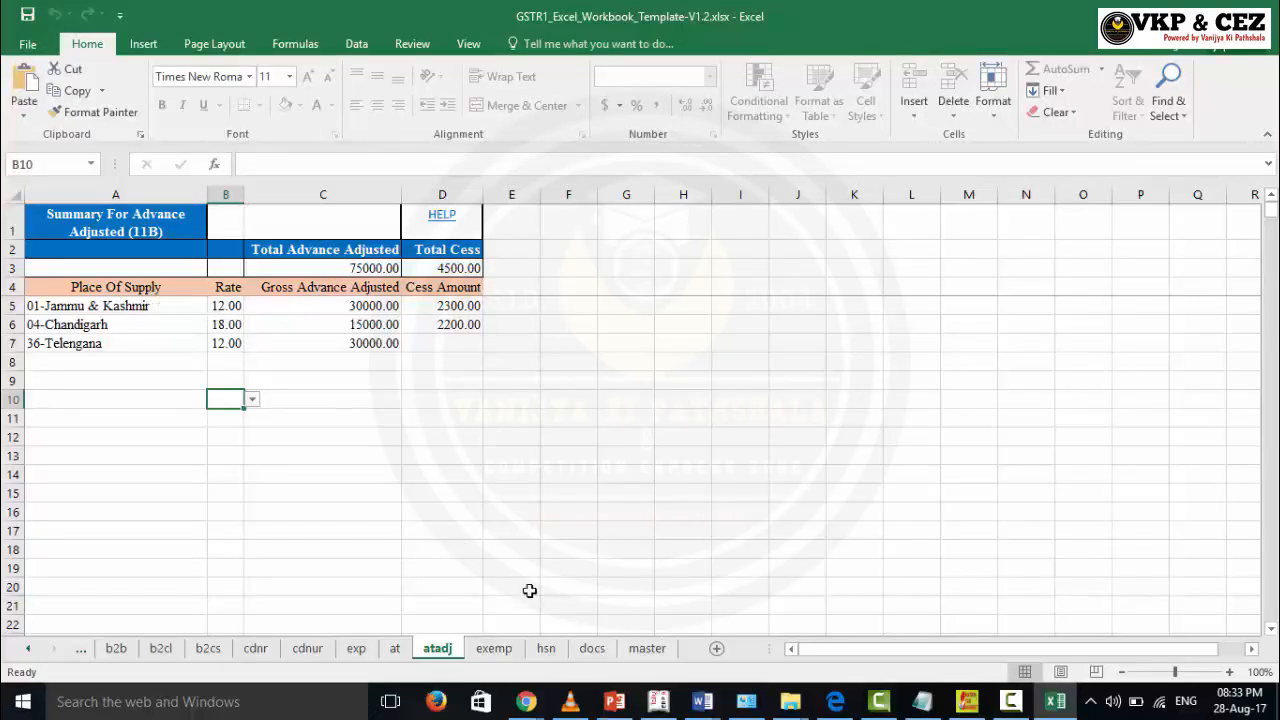
click(494, 650)
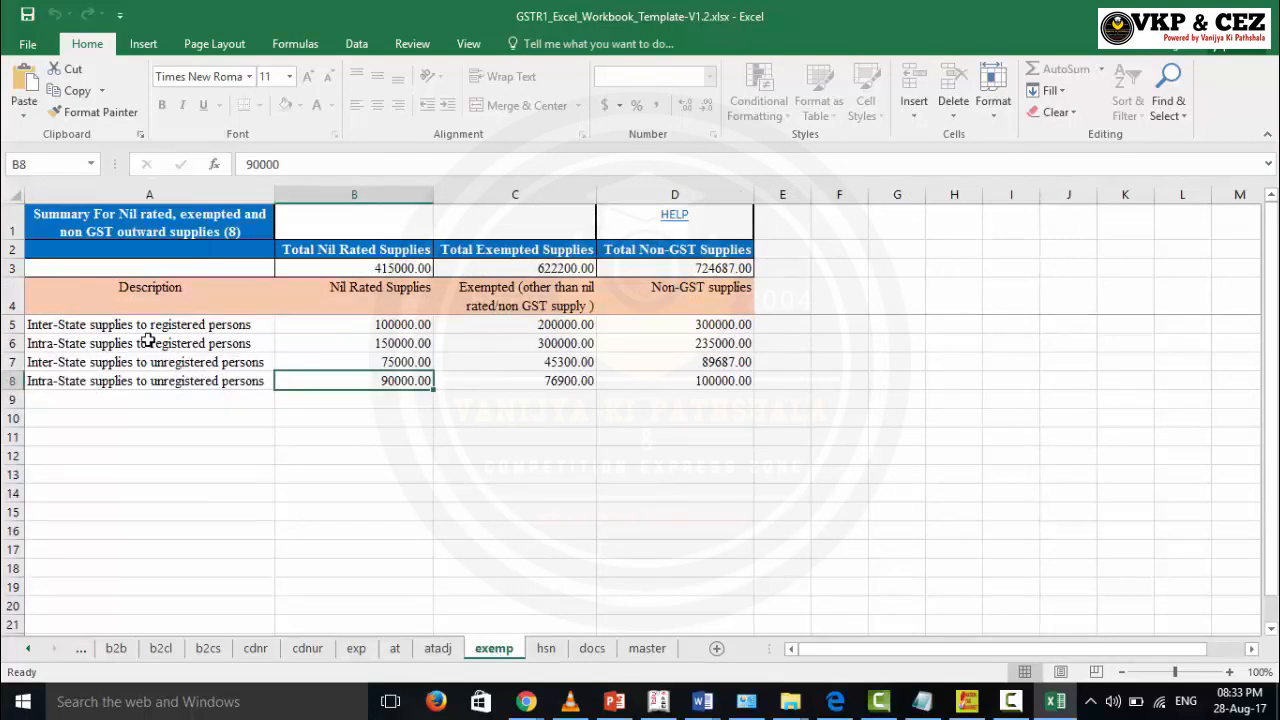
Step: Select the four supply-type rows and their nil rated, exempted and non-GST amounts, then open hsn
click(93, 326)
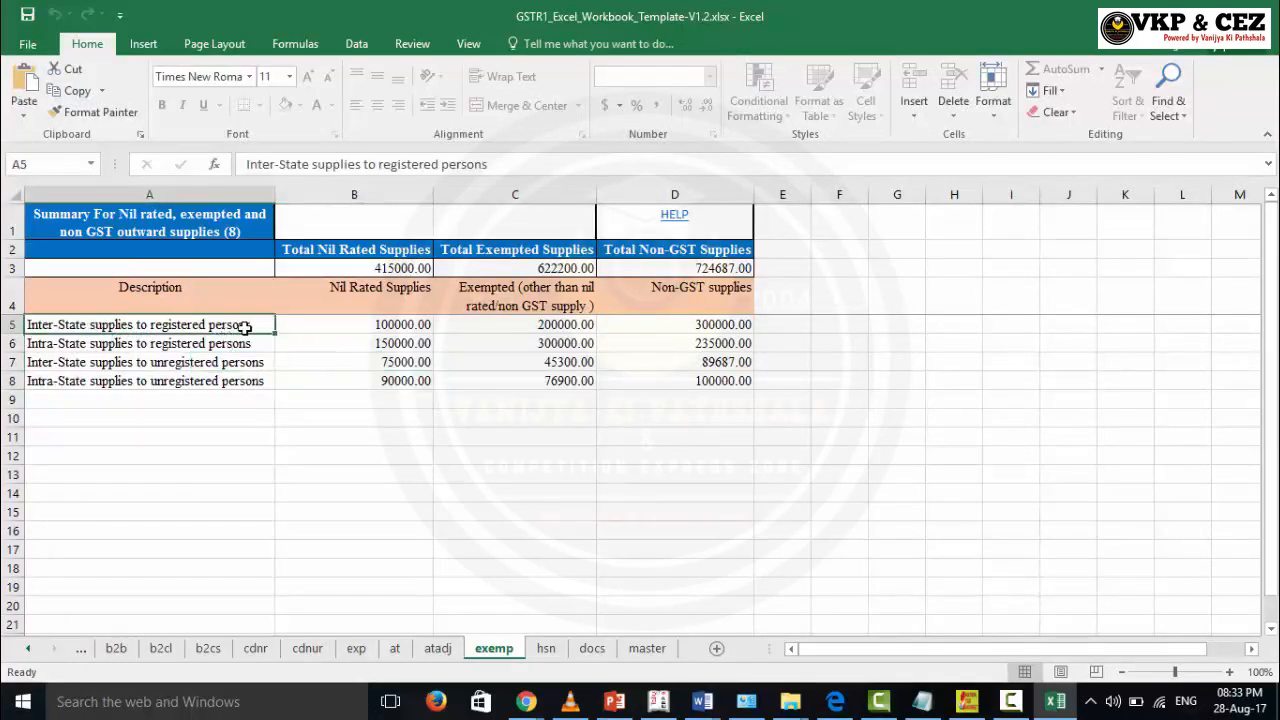
click(96, 365)
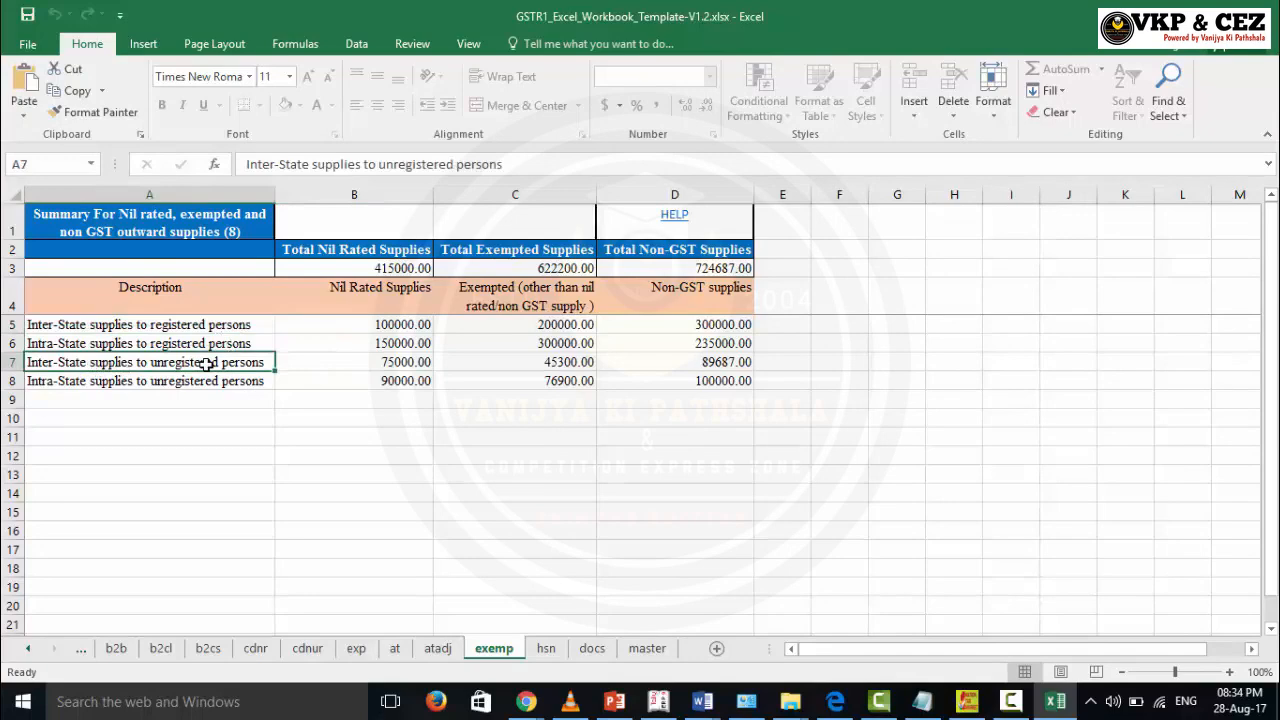
click(128, 344)
click(156, 383)
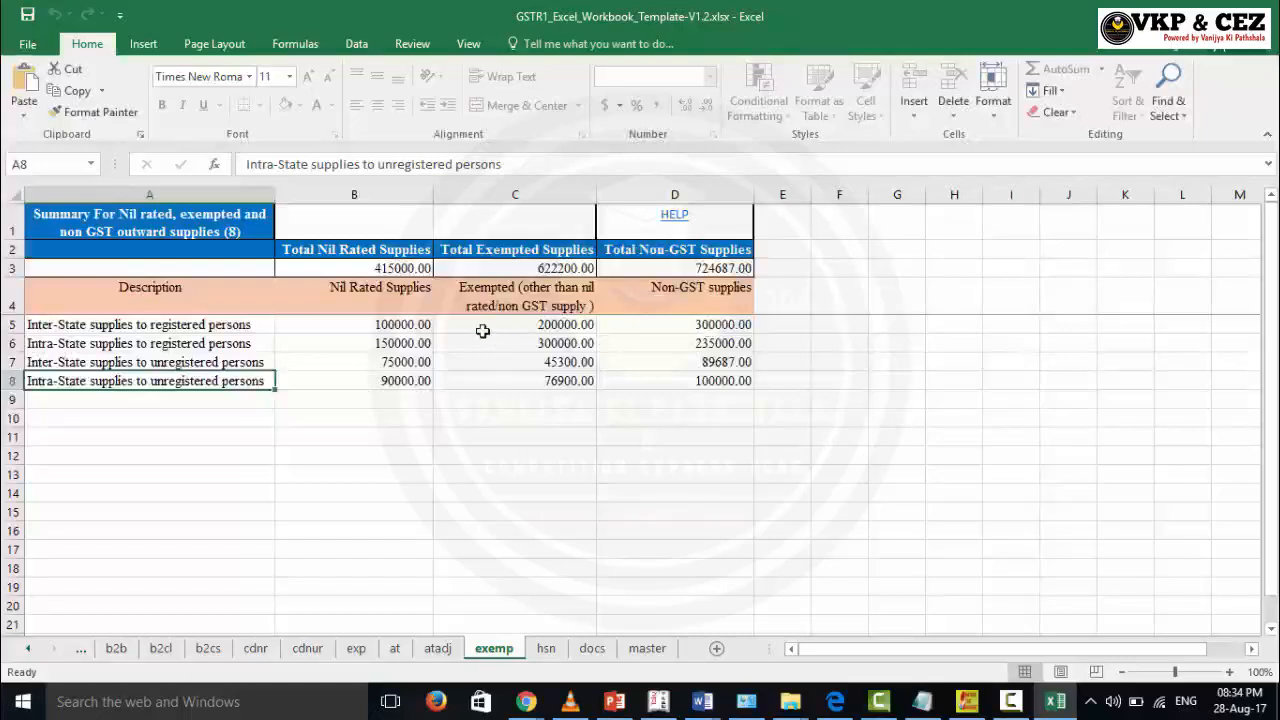
drag(352, 290, 640, 388)
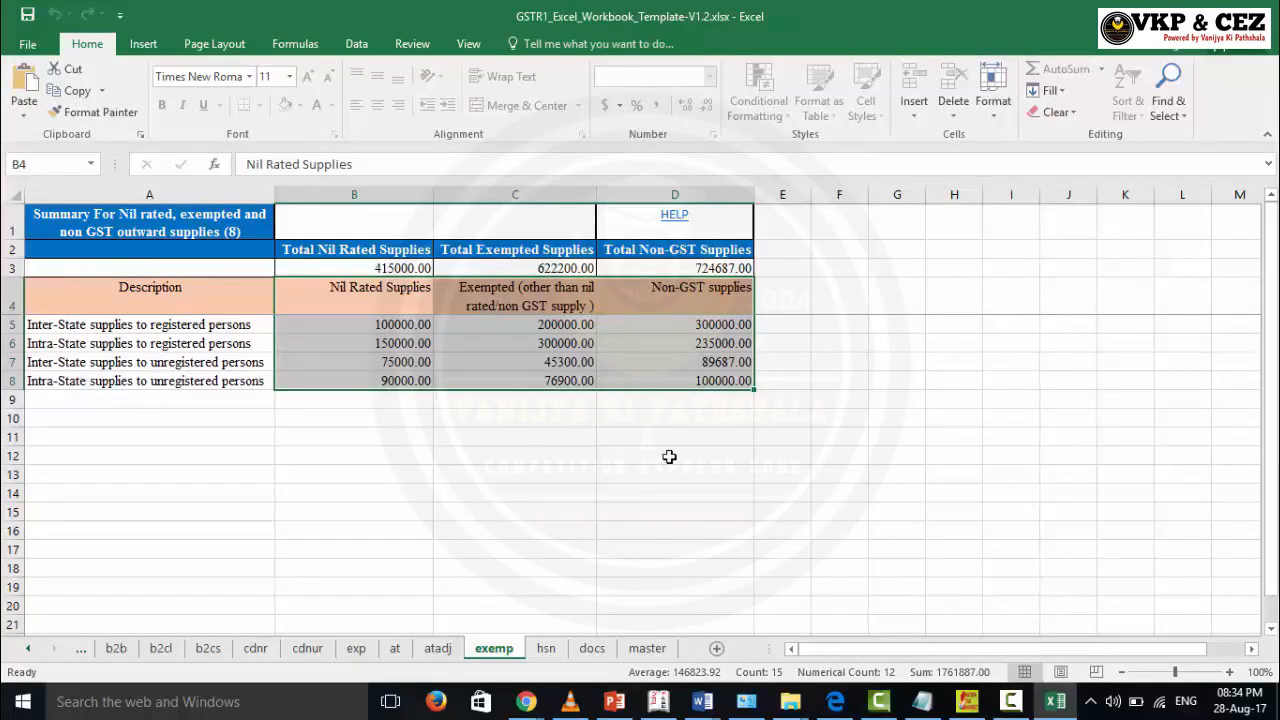
click(545, 648)
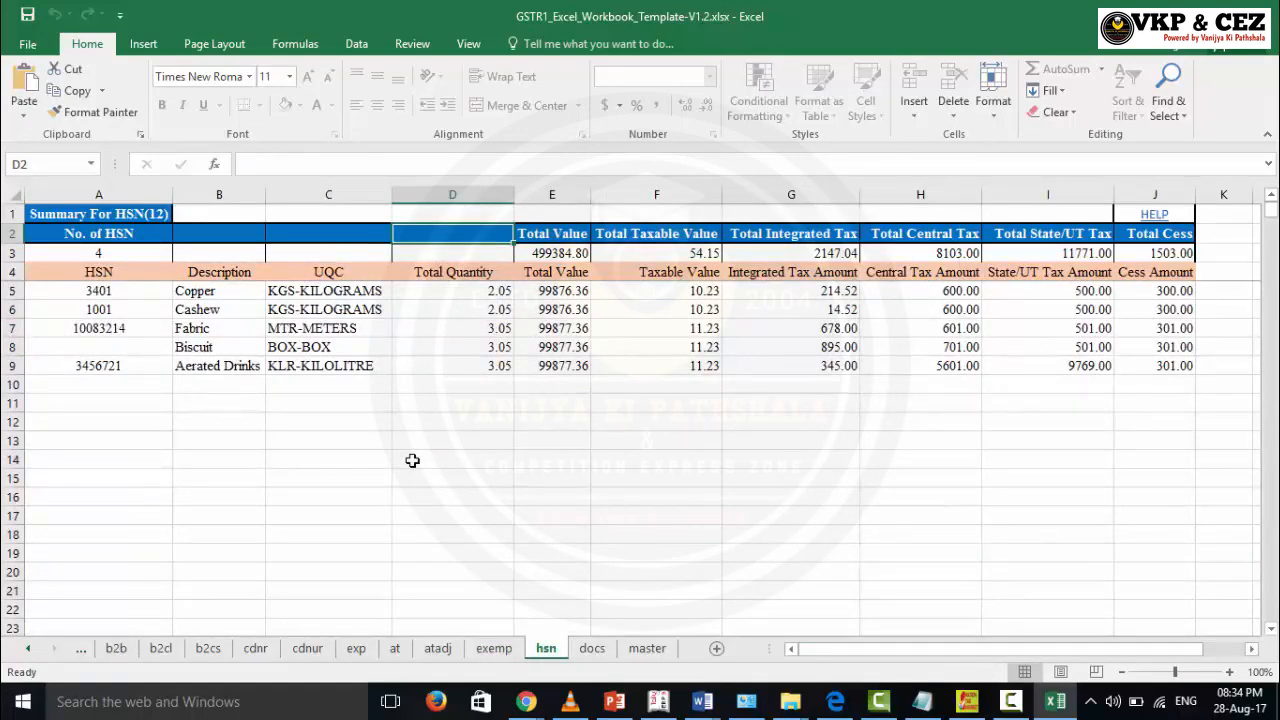
Step: Inspect HSN code 3401 and Copper's quantity, value and tax amounts, then open the docs sheet
click(100, 291)
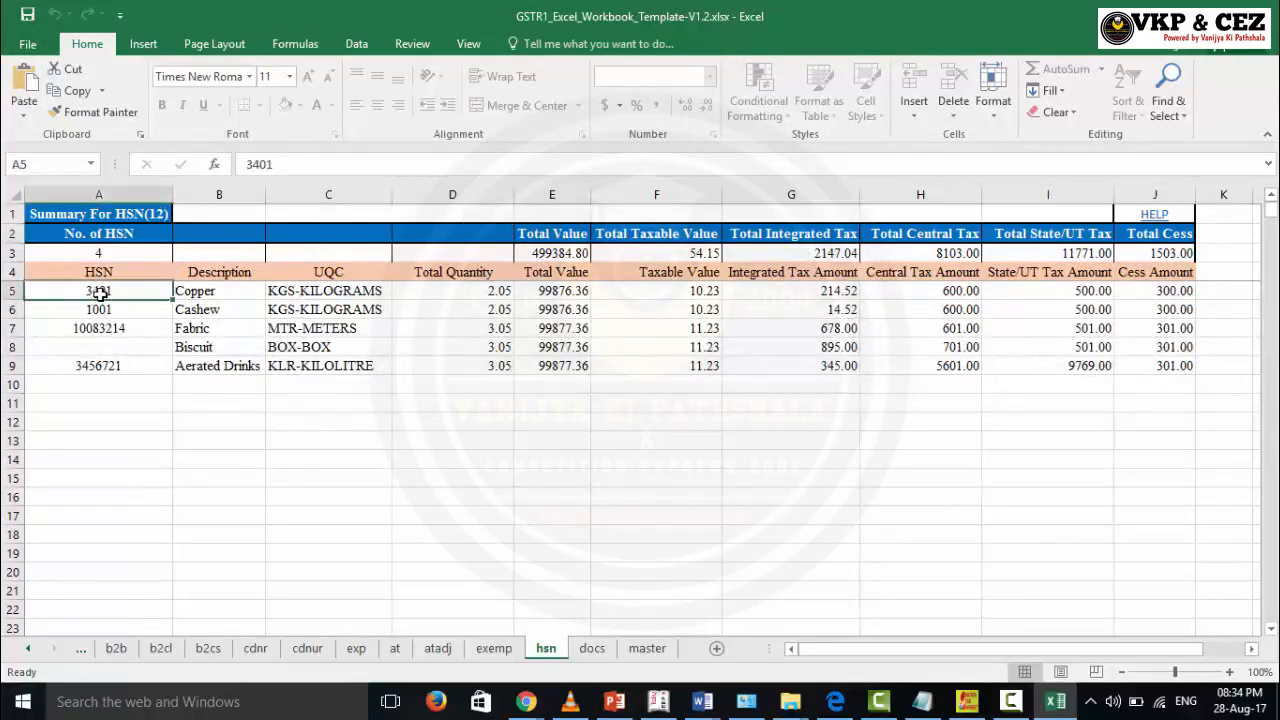
click(308, 296)
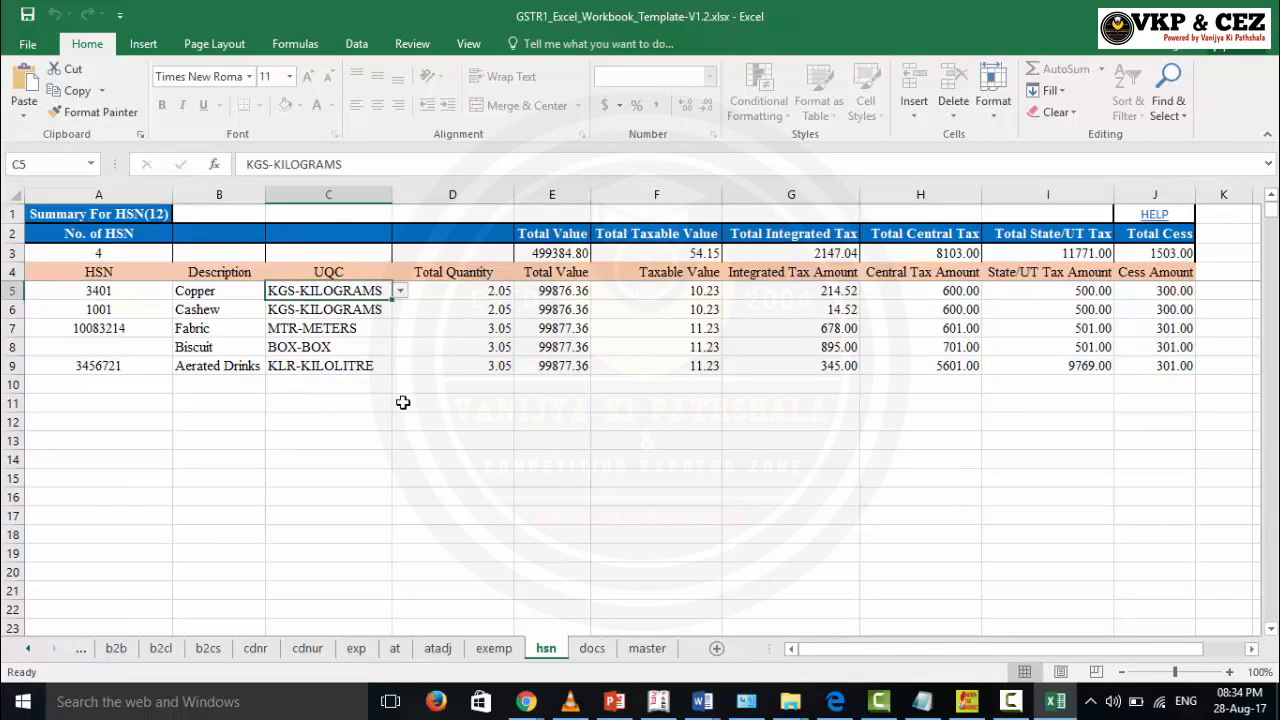
click(498, 294)
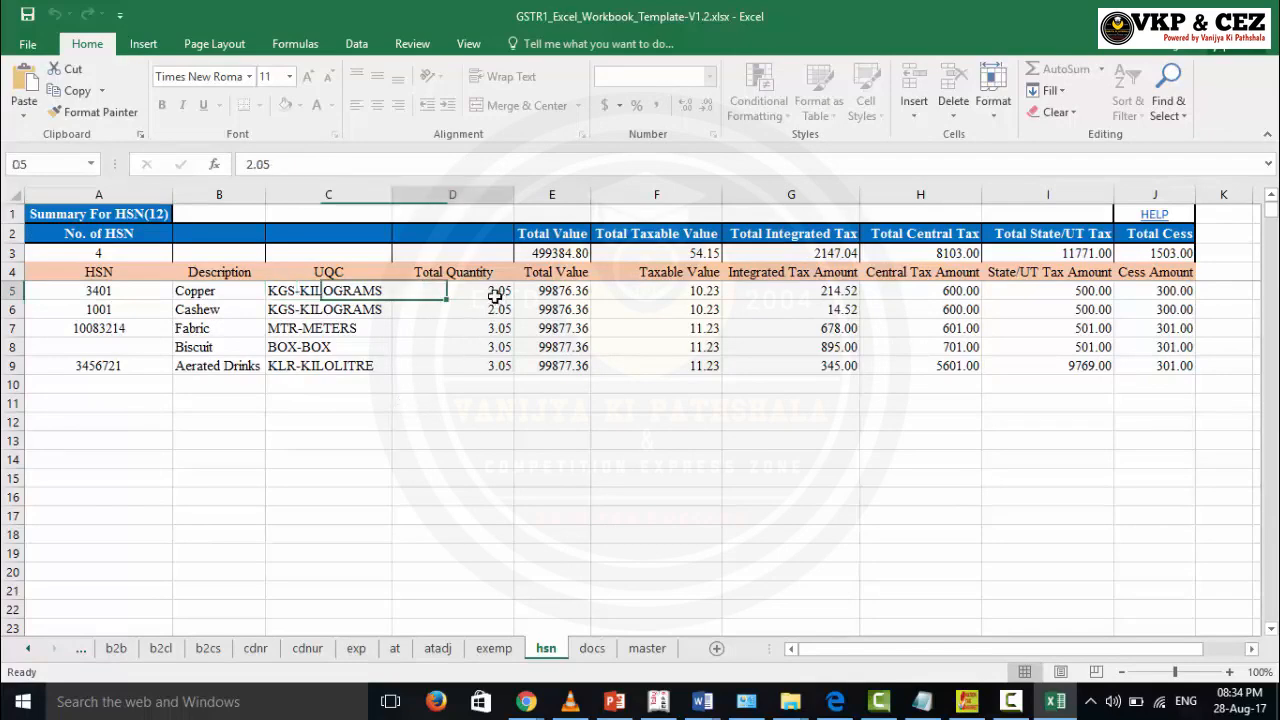
click(560, 292)
click(590, 308)
click(585, 292)
click(700, 293)
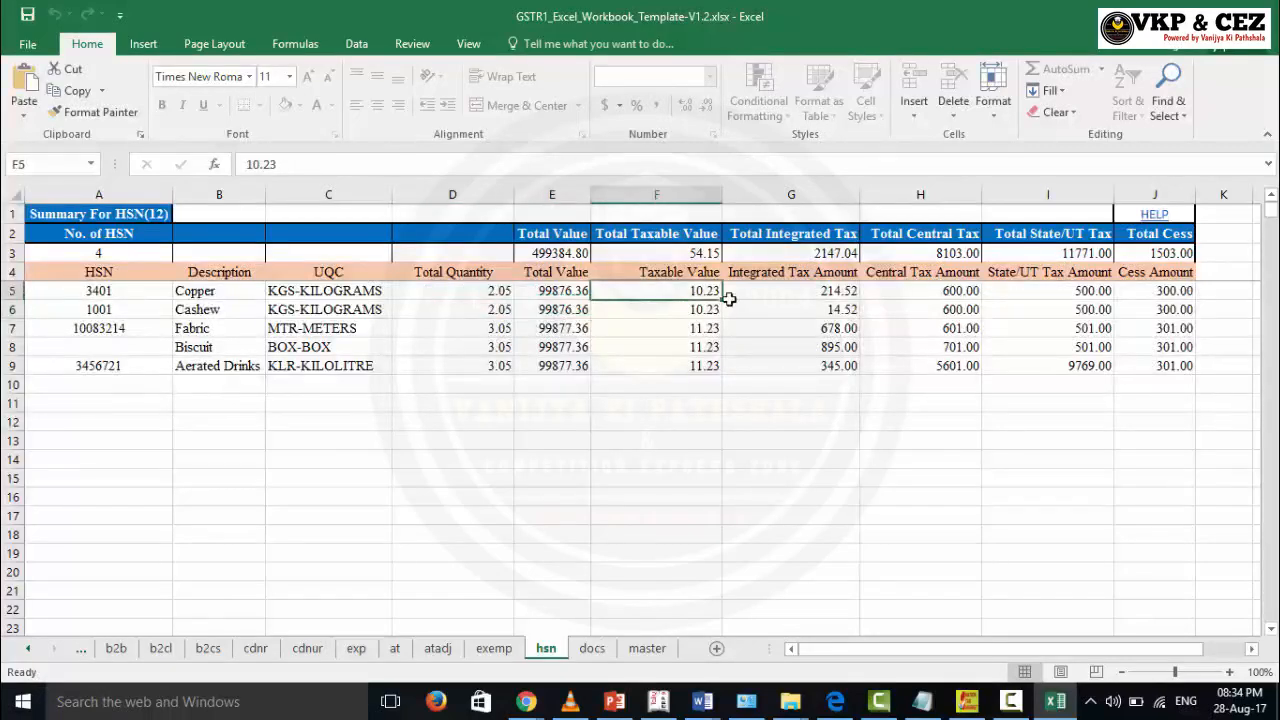
click(740, 294)
click(902, 328)
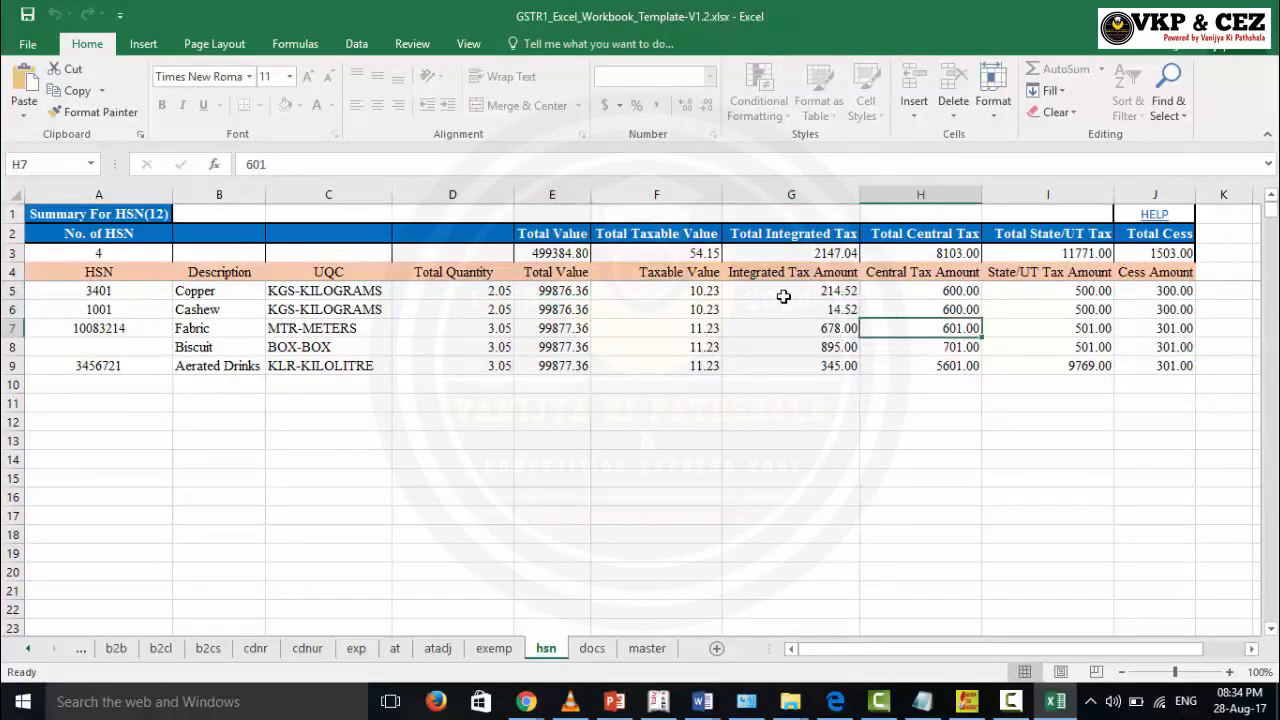
click(917, 290)
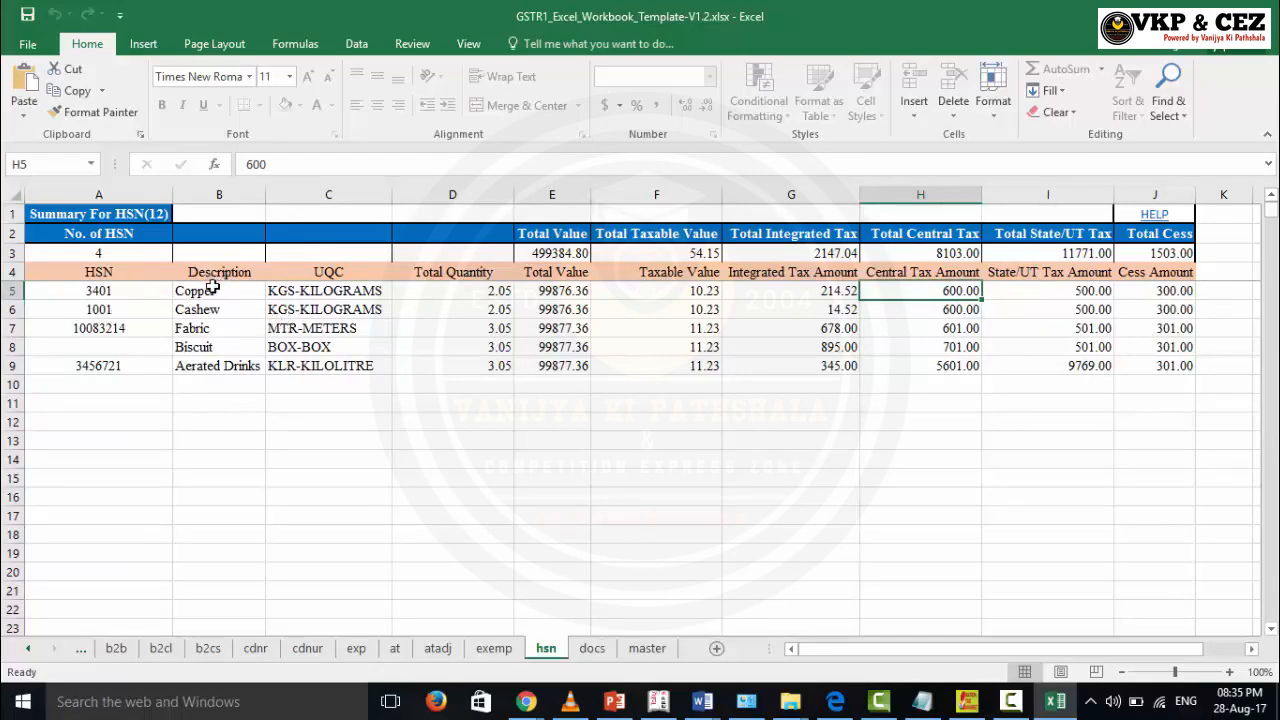
click(592, 648)
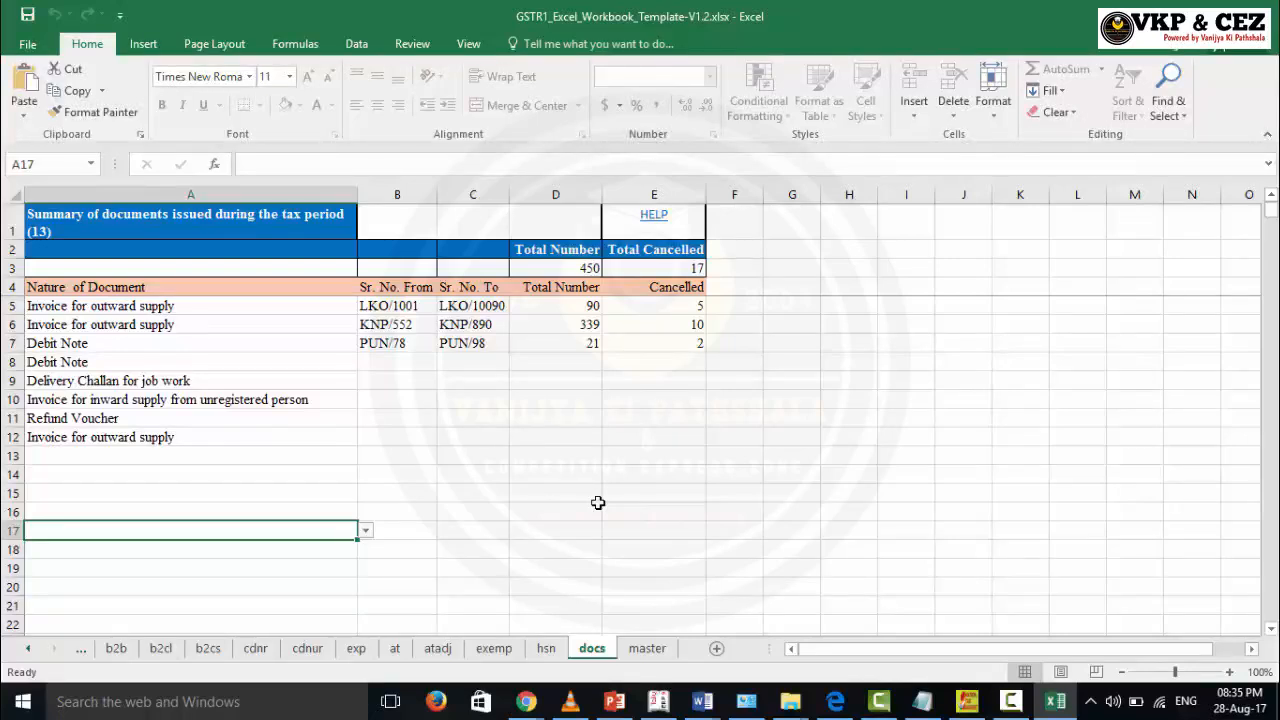
Step: Check the document-issue entries (LKO/1001–LKO/10090, 90 invoices, cancelled count, Debit Note), then view the master sheet
drag(112, 285, 666, 426)
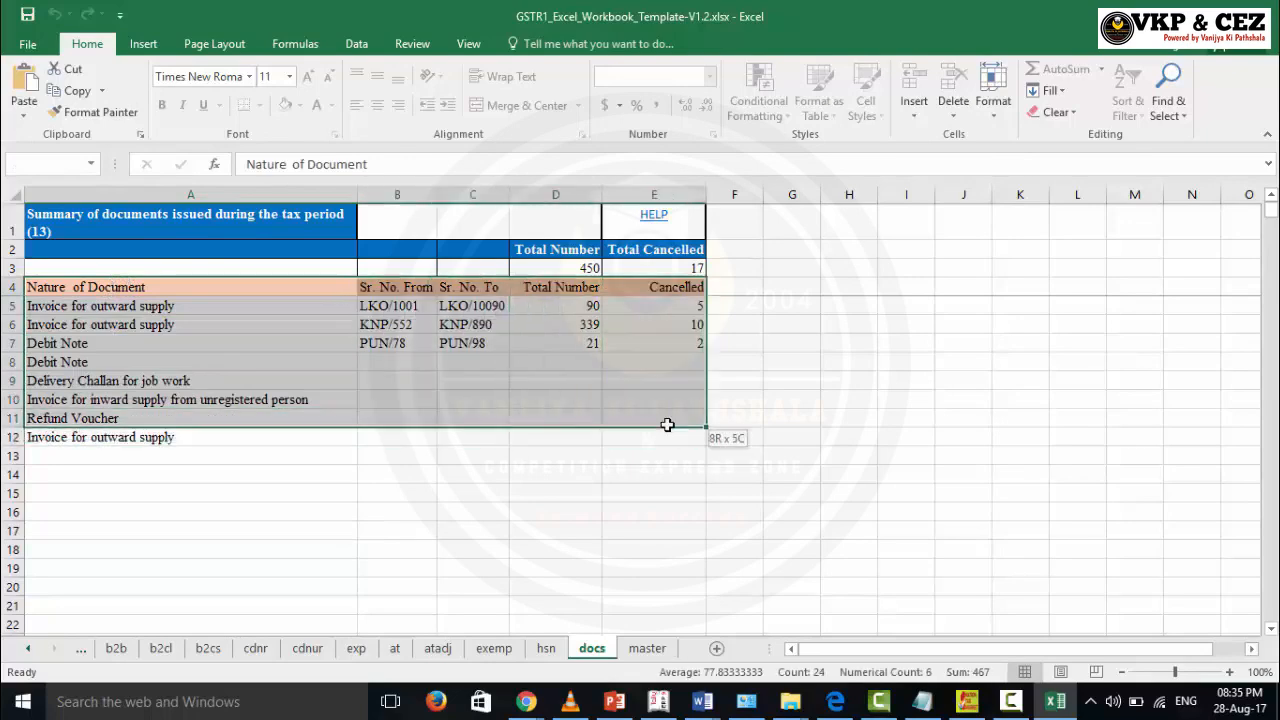
click(562, 458)
click(392, 307)
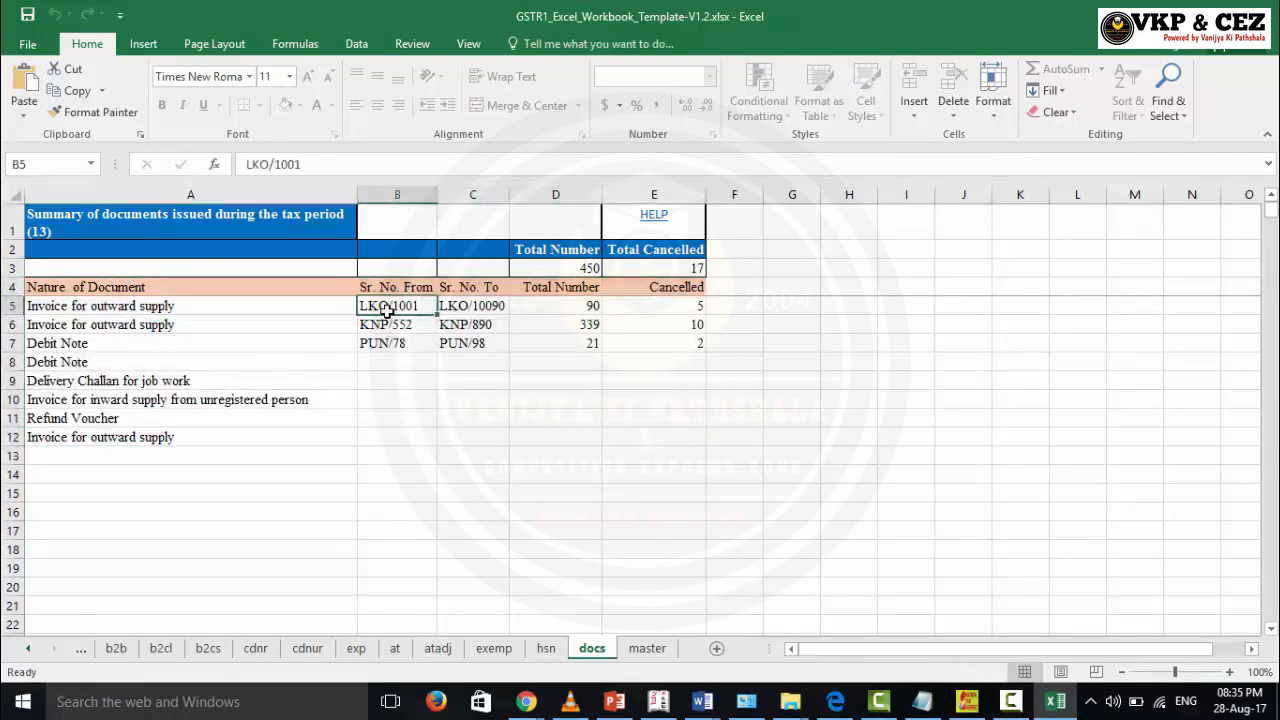
click(464, 306)
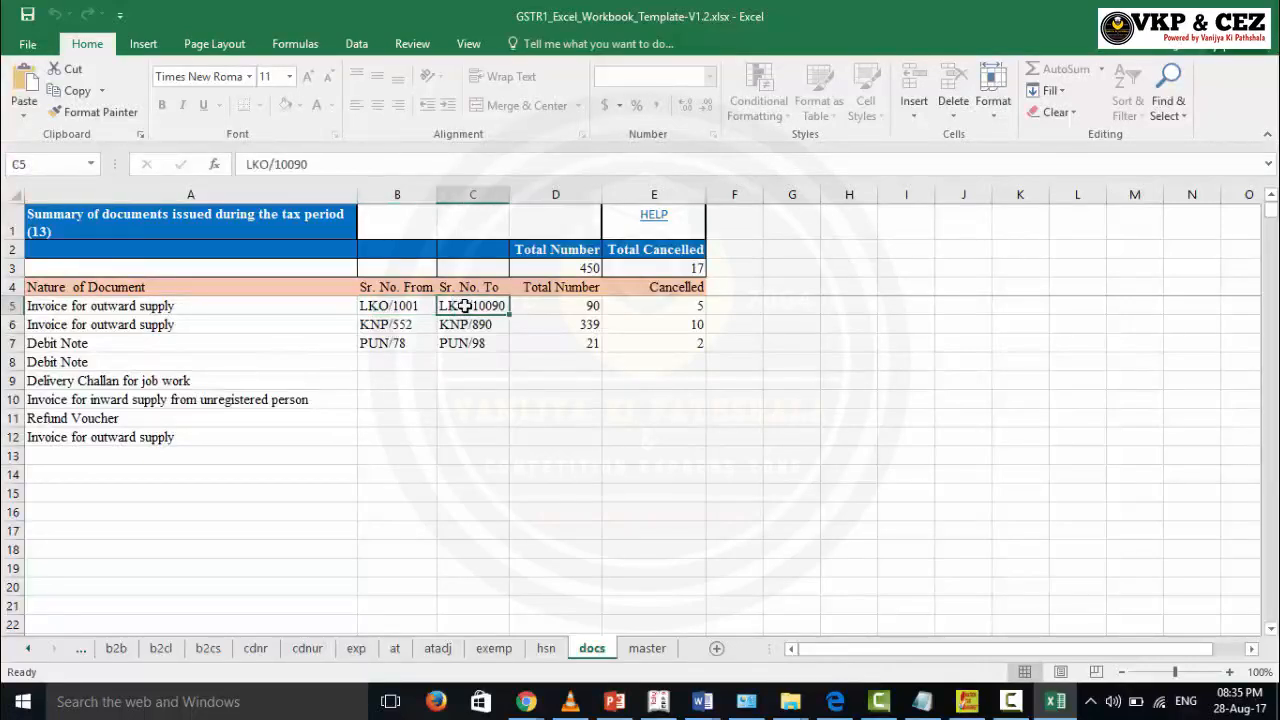
click(530, 306)
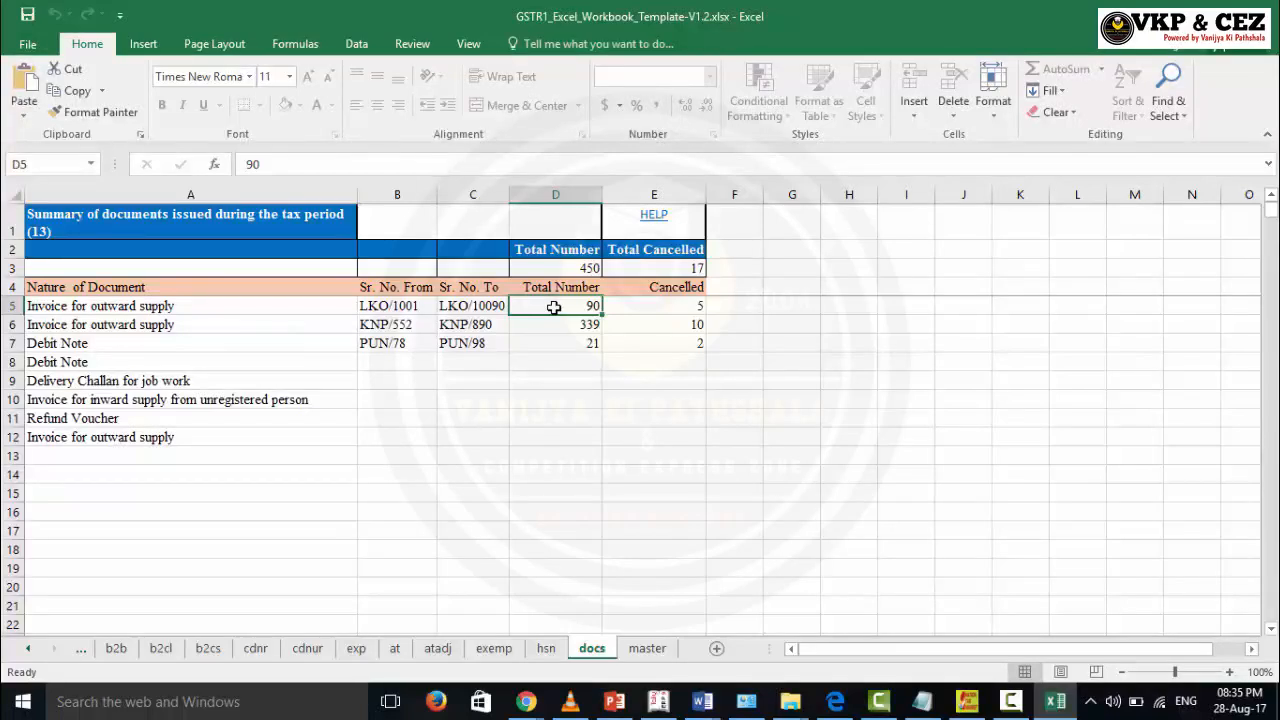
click(663, 307)
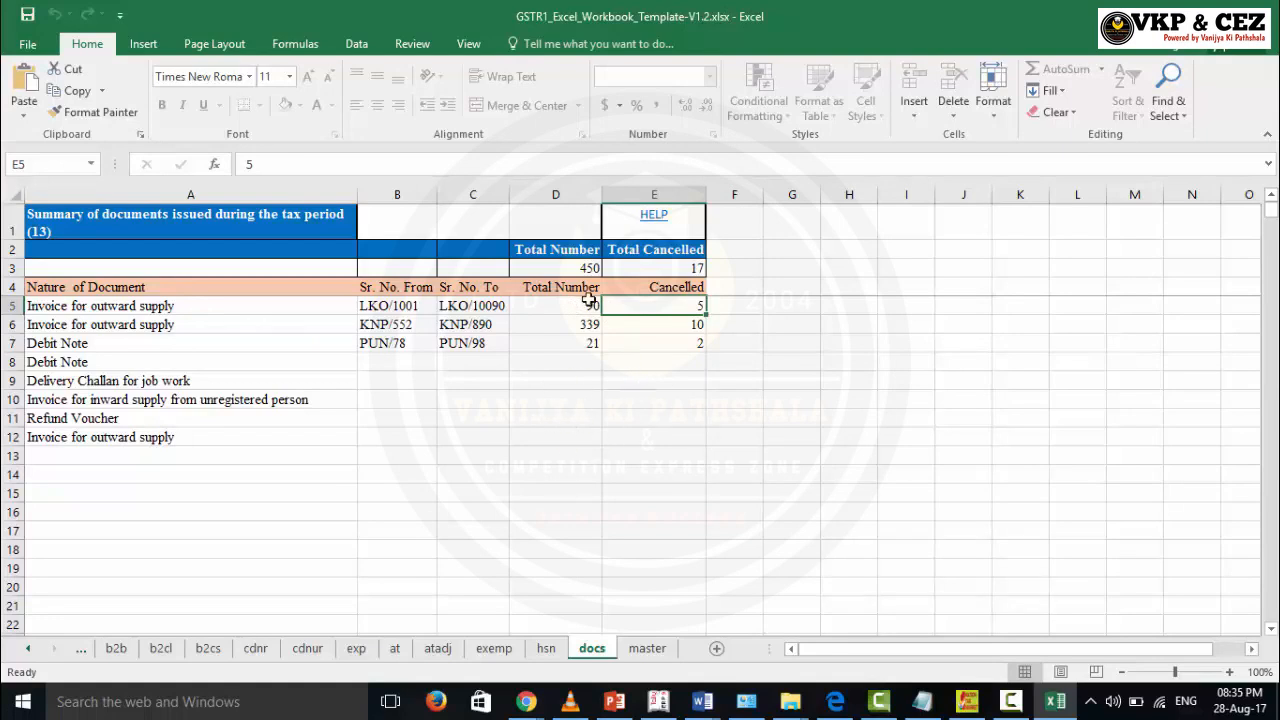
click(176, 347)
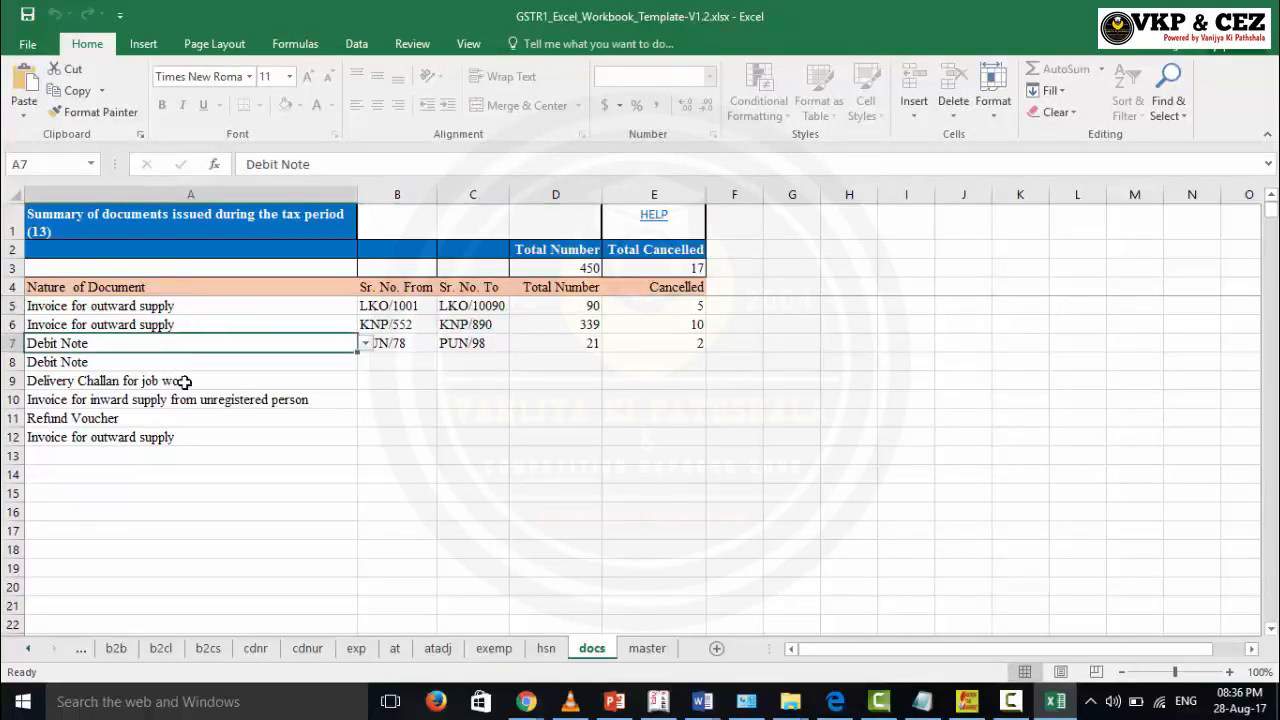
click(652, 651)
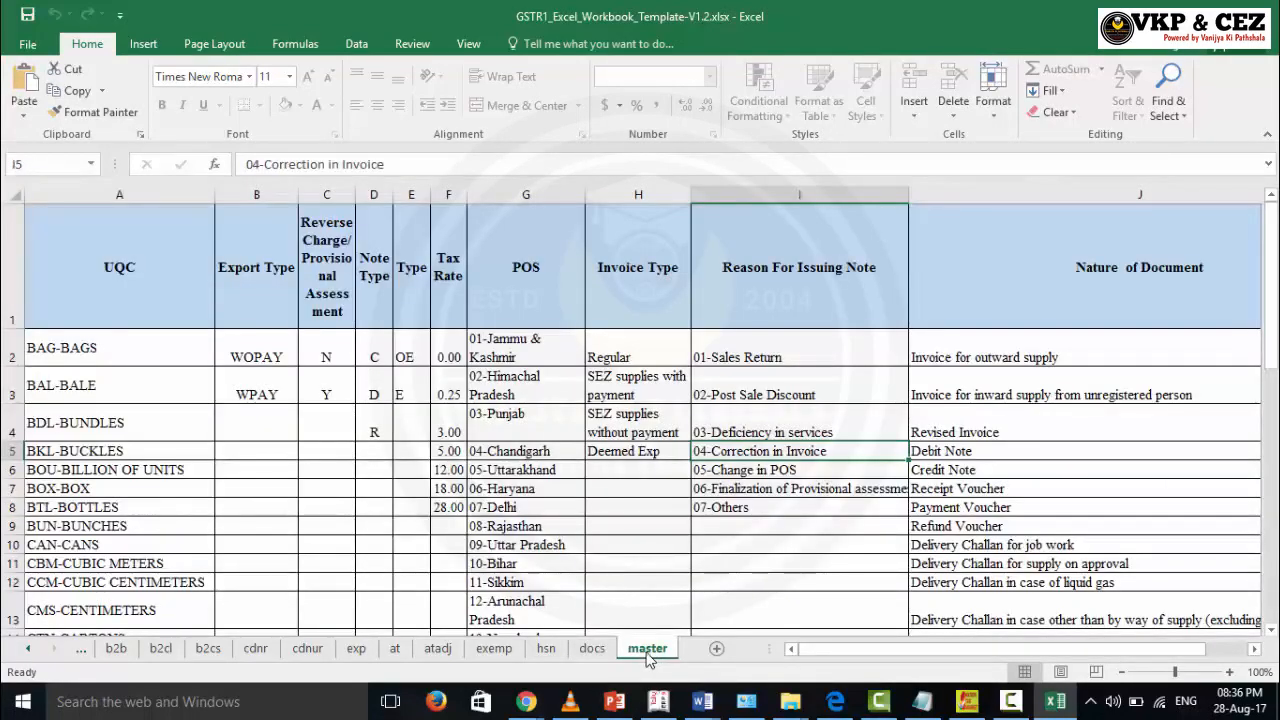
Step: Return to the b2b sheet of the workbook
click(128, 652)
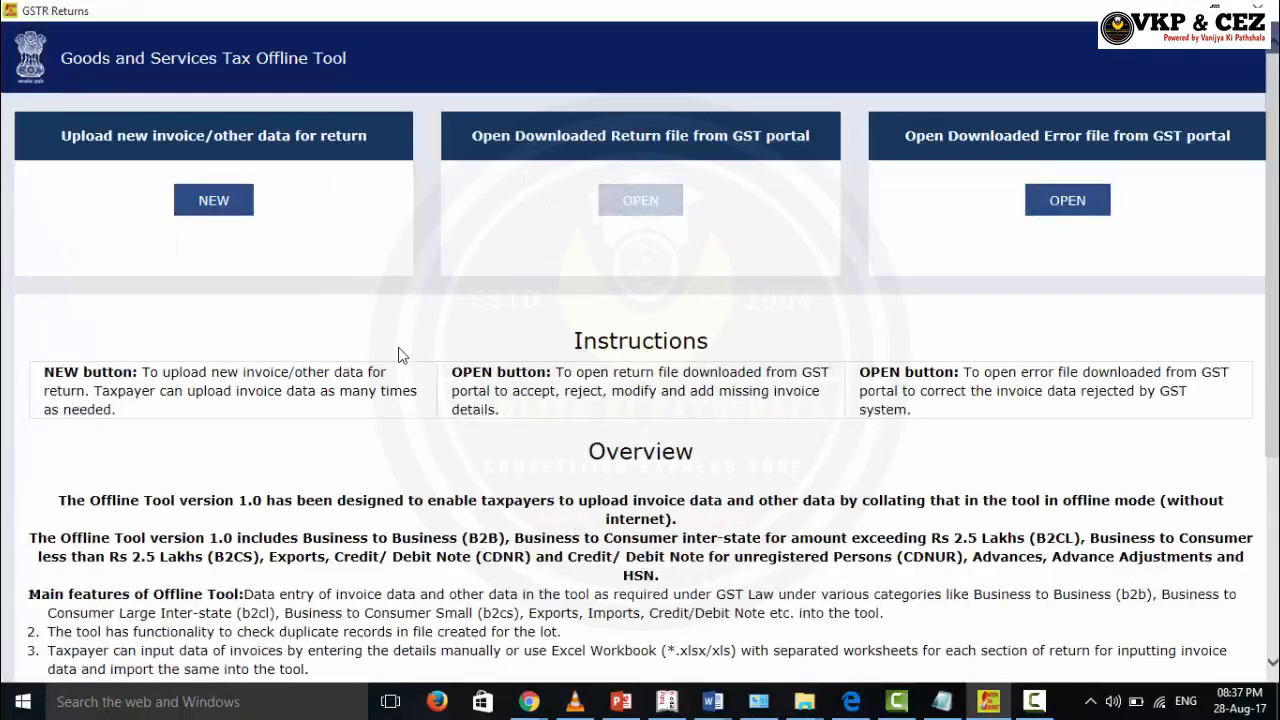
Step: Create a new return with the pasted GSTIN and turnovers of 500000 and 150000
click(213, 212)
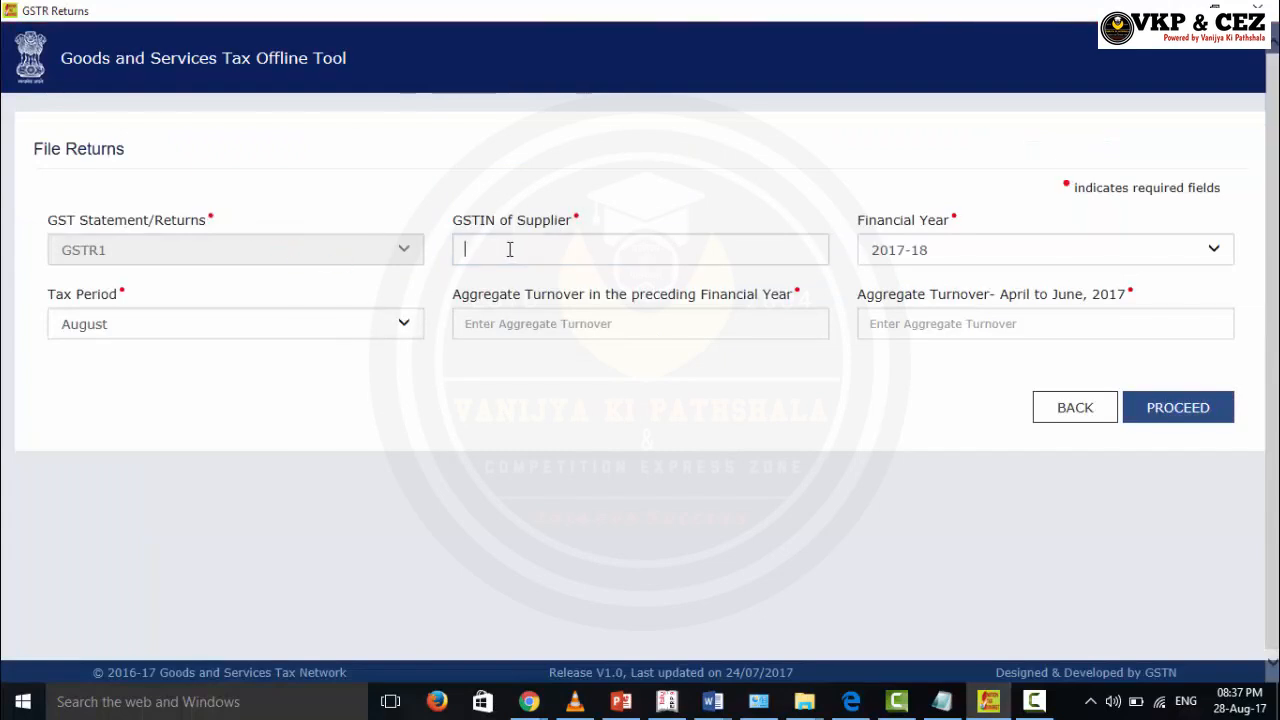
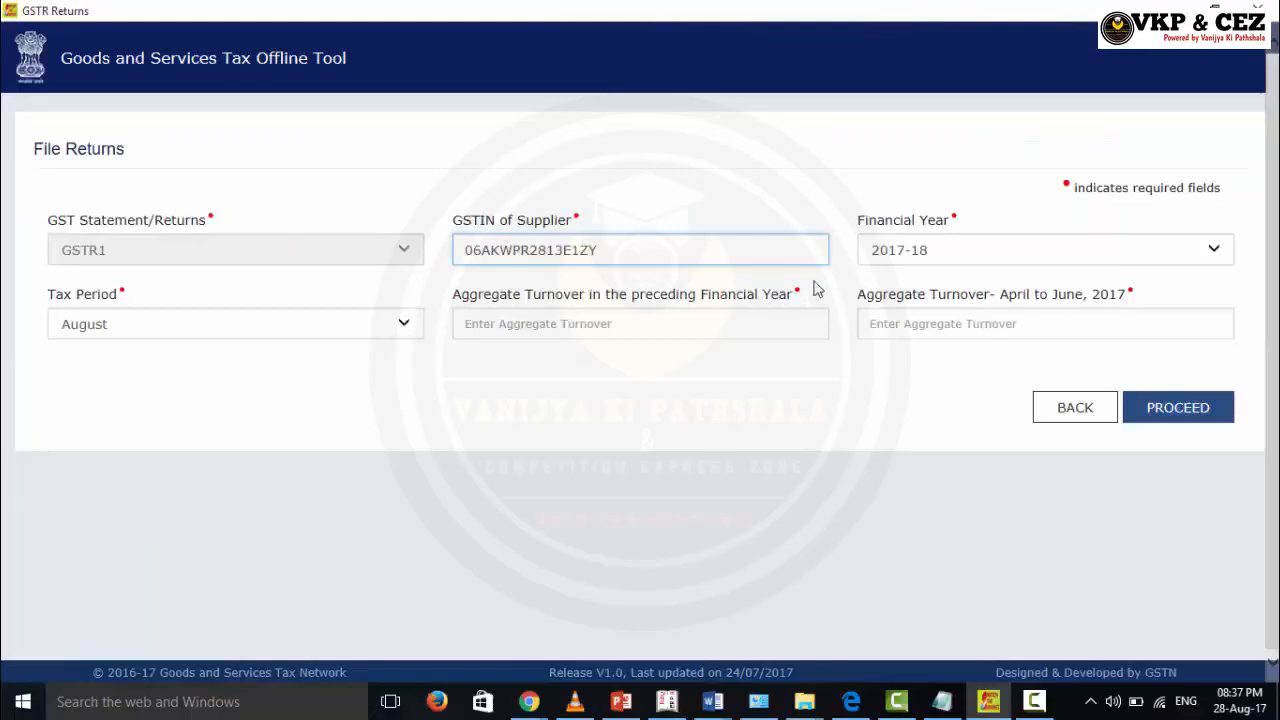
click(651, 331)
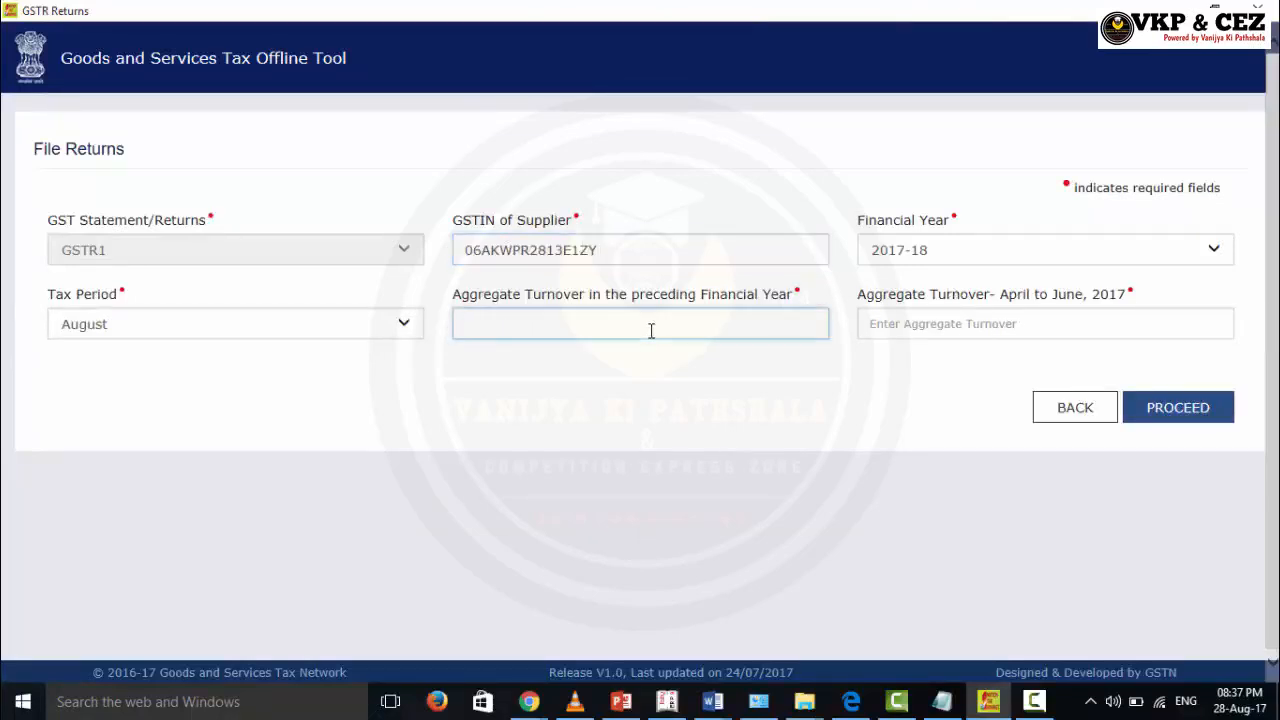
text(500000)
click(963, 328)
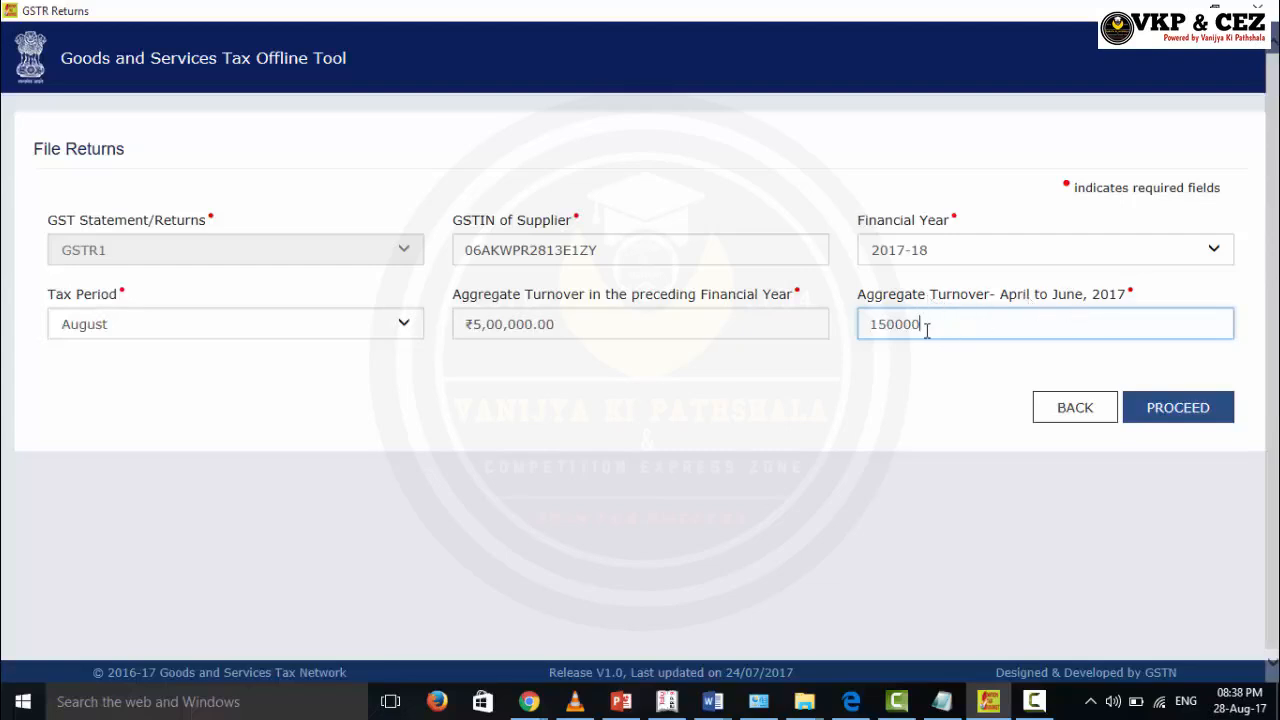
click(1140, 406)
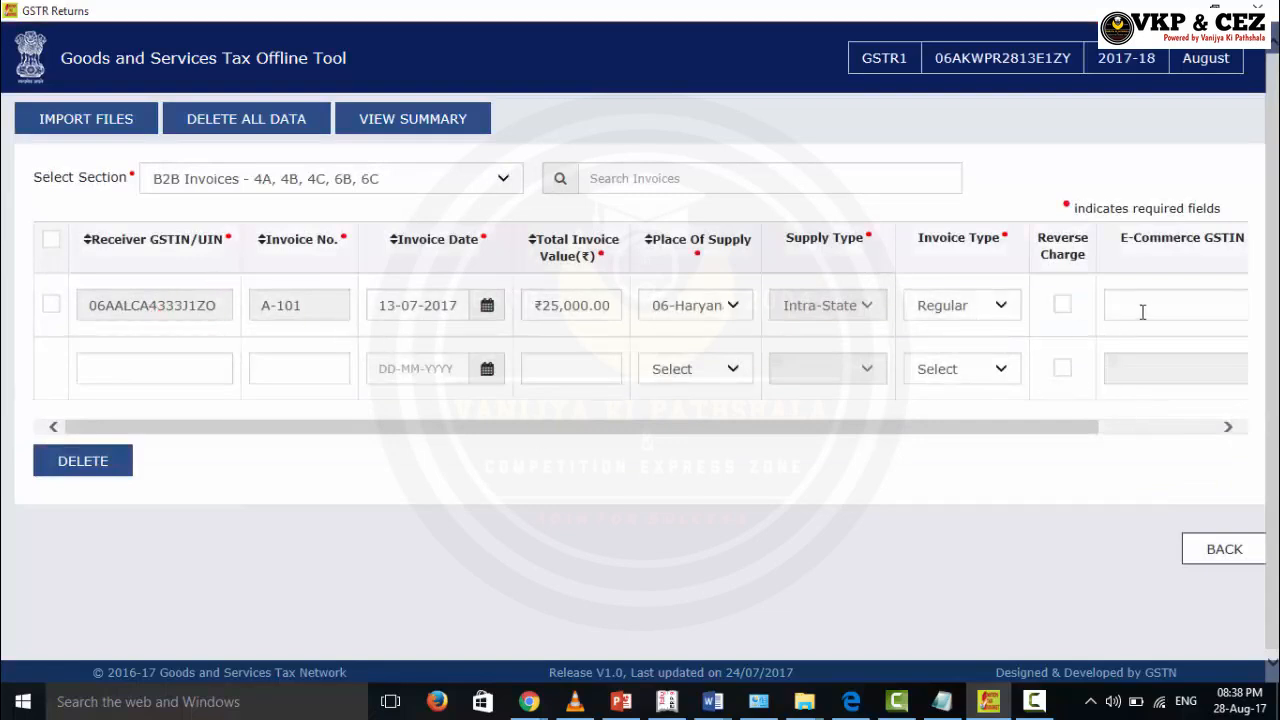
Step: Delete invoice A-101 and choose to import all sections from one Excel workbook
click(51, 306)
click(80, 463)
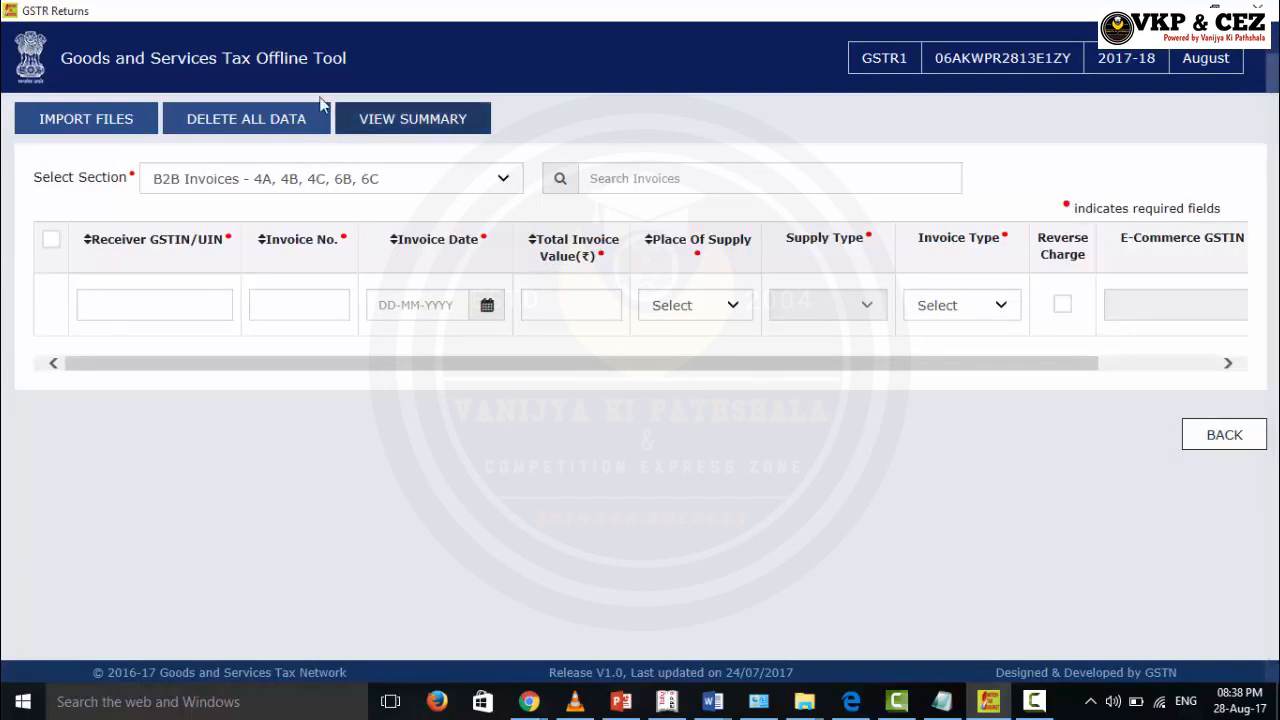
click(105, 128)
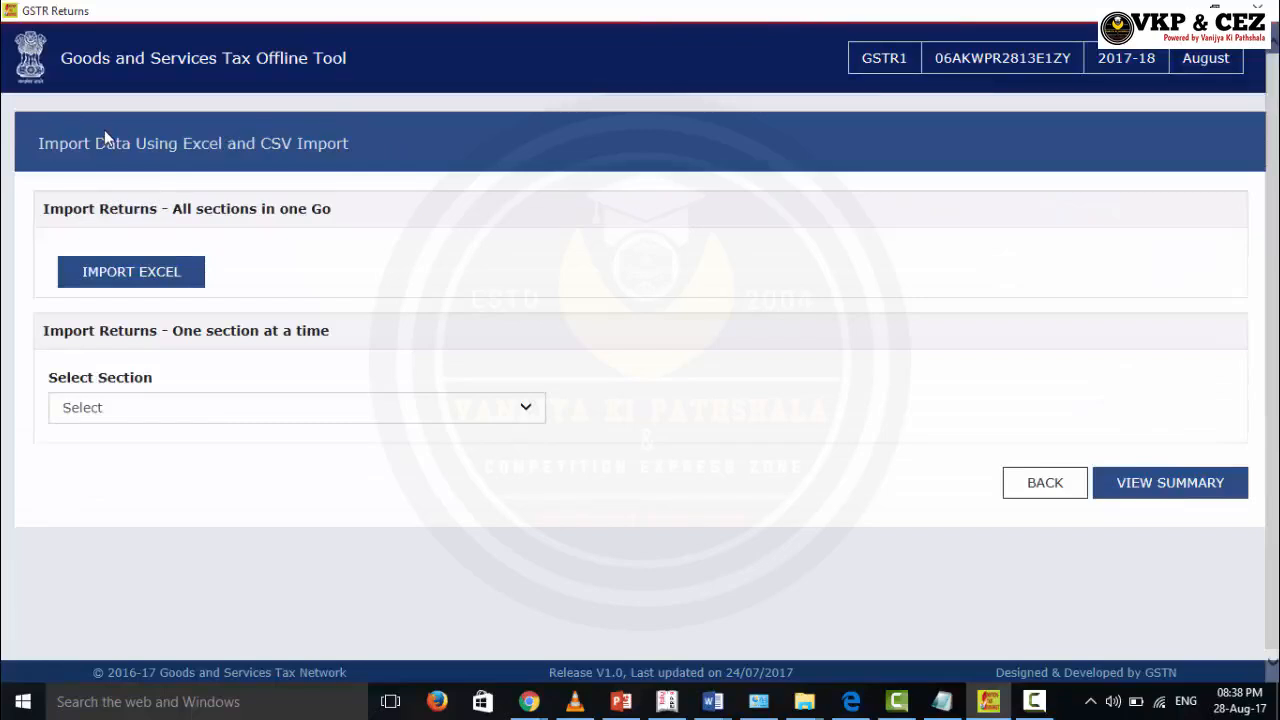
click(141, 277)
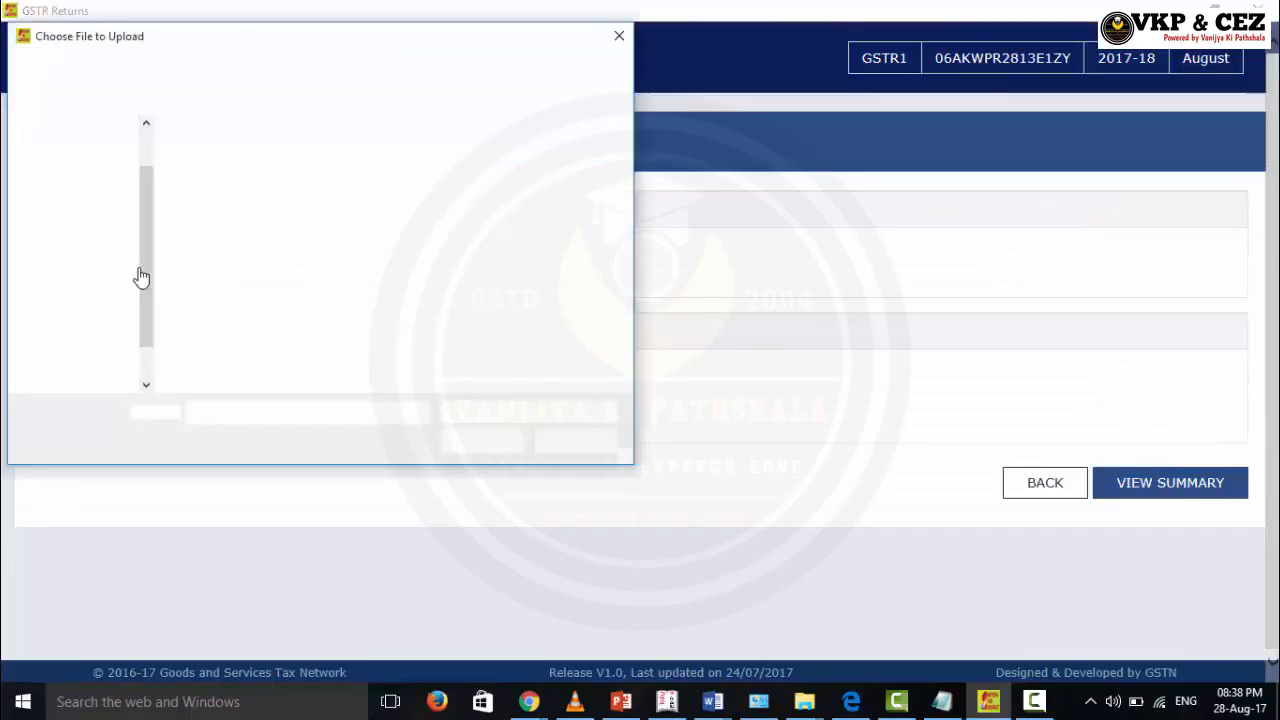
Step: Import the GSTR1 Excel workbook template, confirm saving, dismiss the warning and open the summary
drag(144, 277, 149, 204)
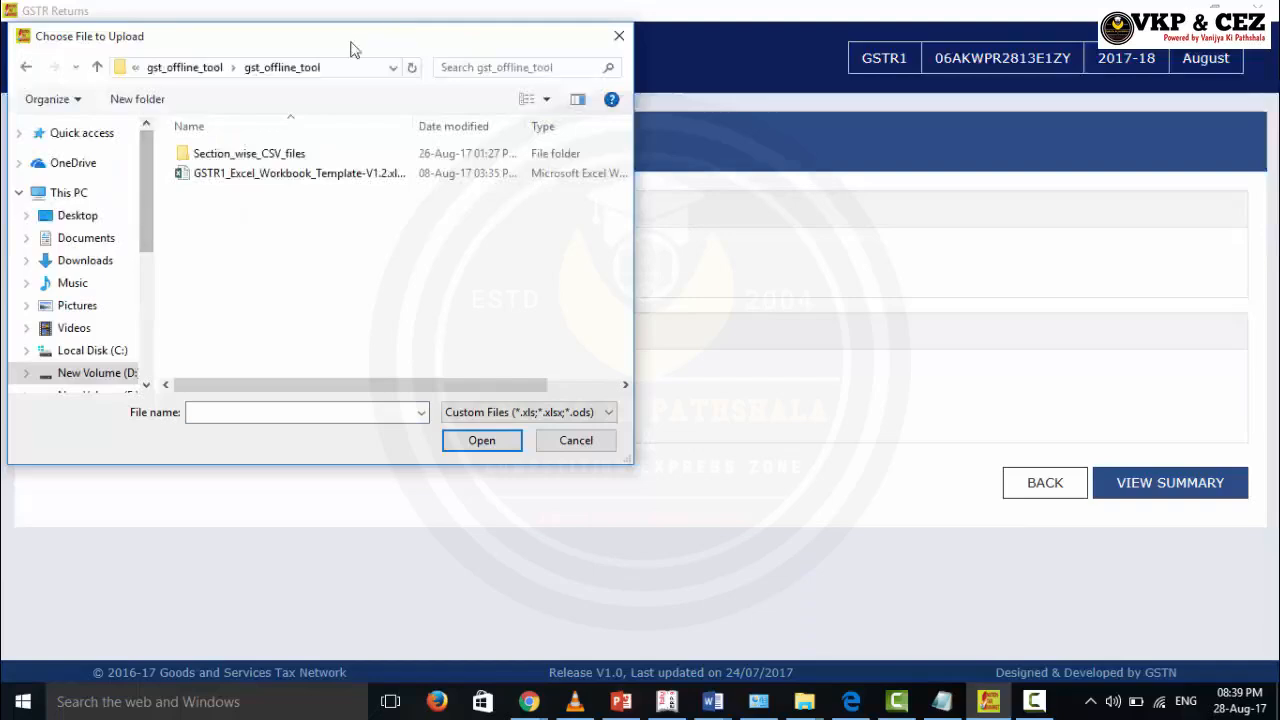
click(237, 177)
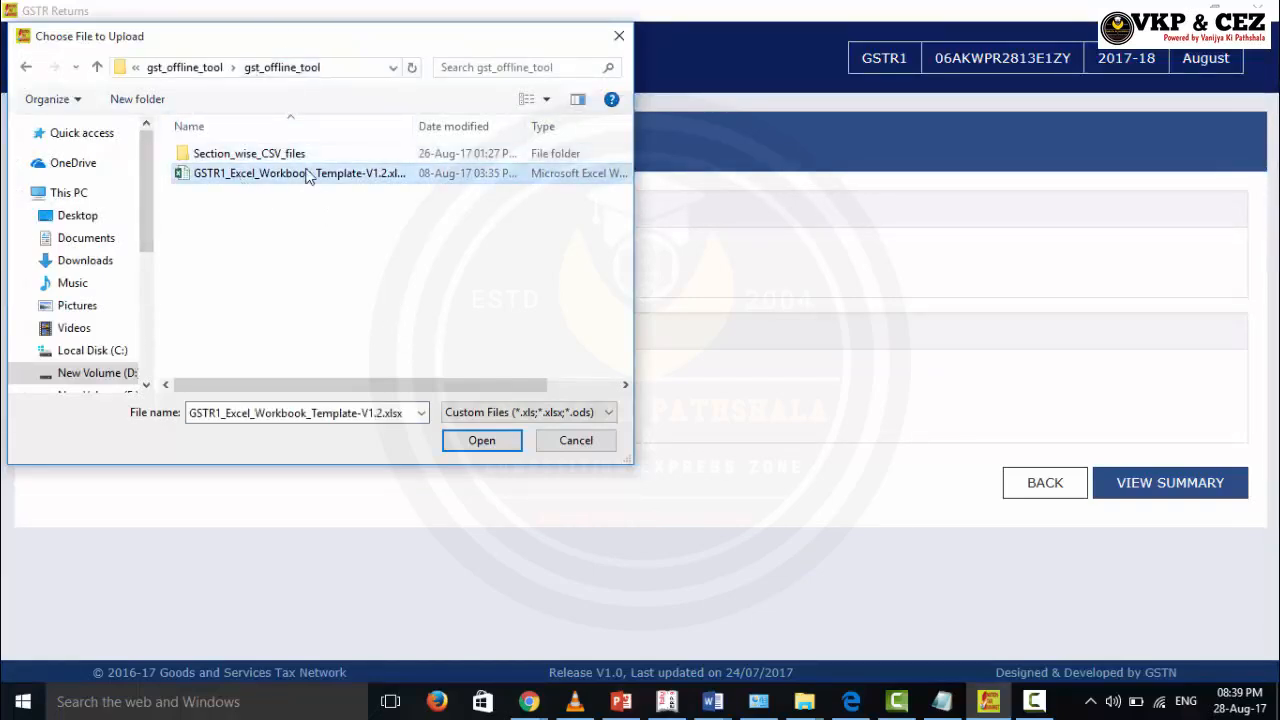
click(472, 441)
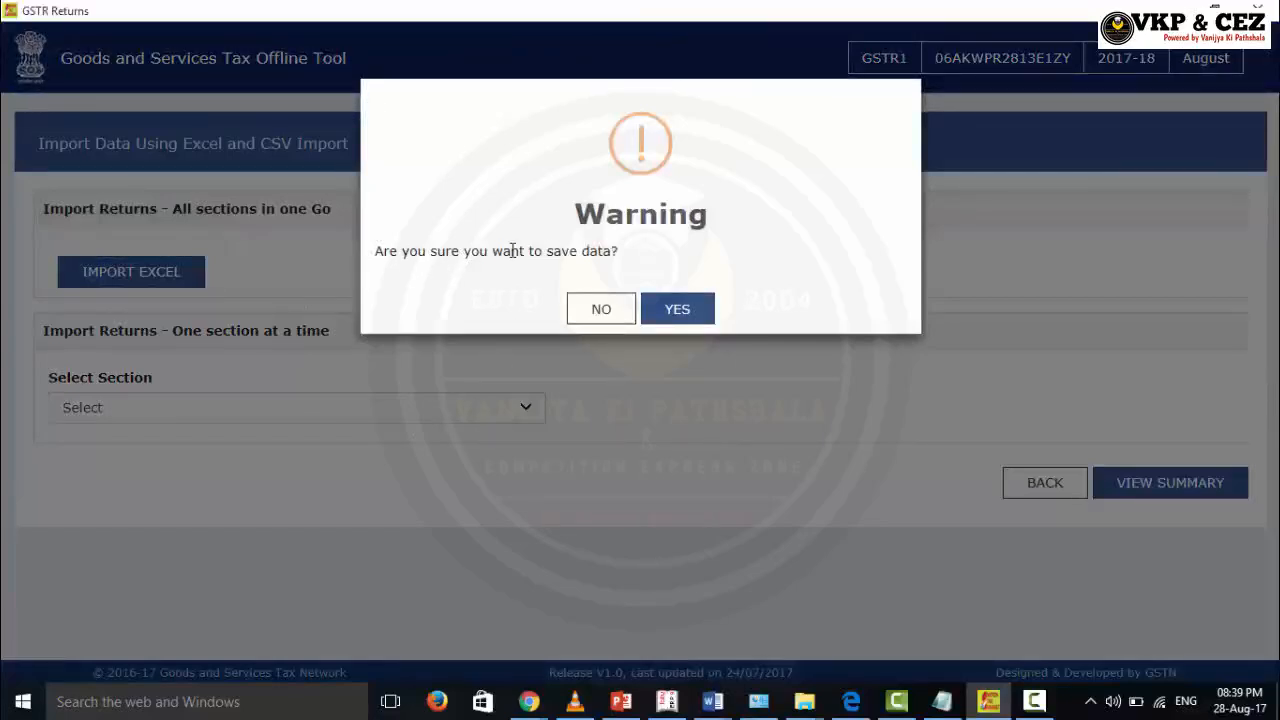
click(676, 316)
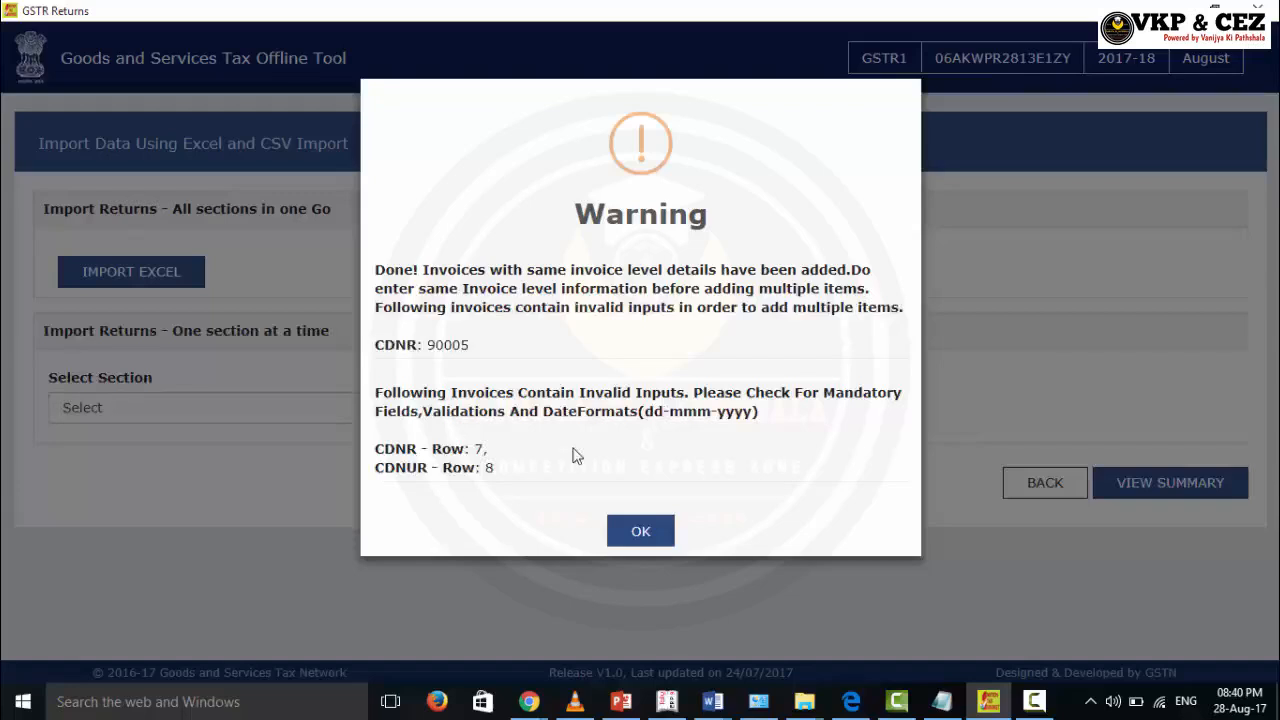
click(644, 532)
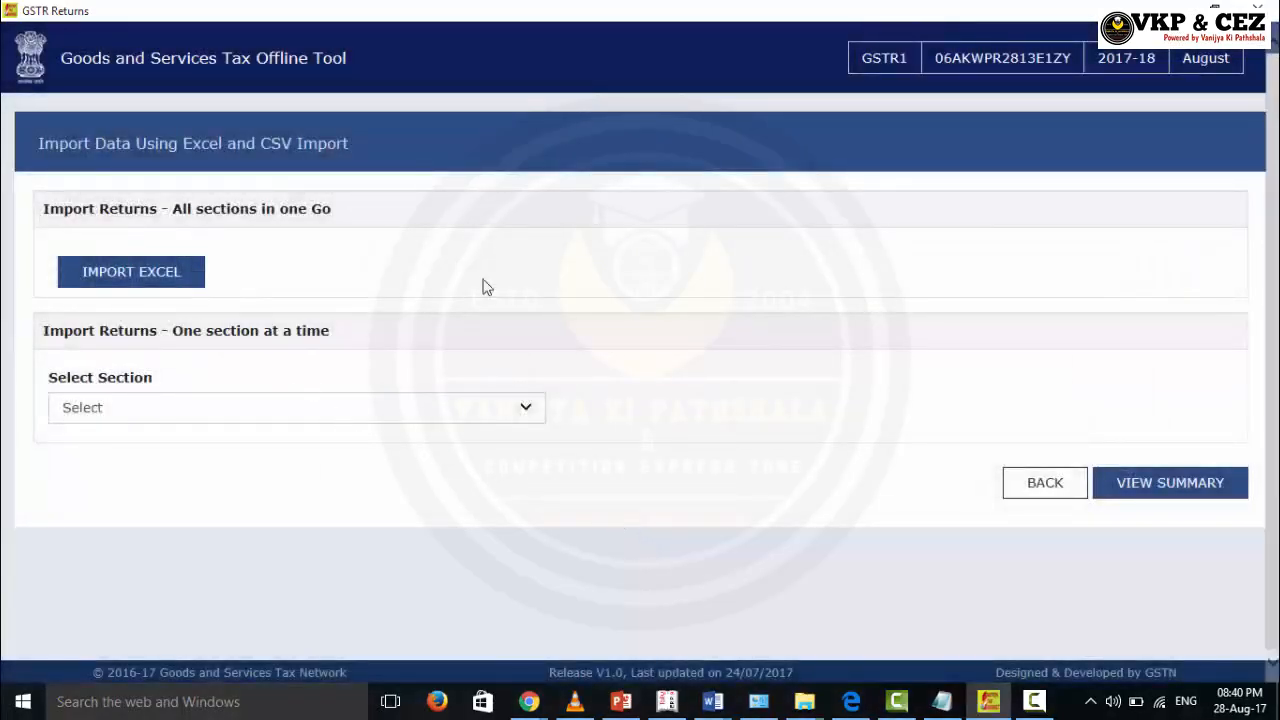
click(1198, 500)
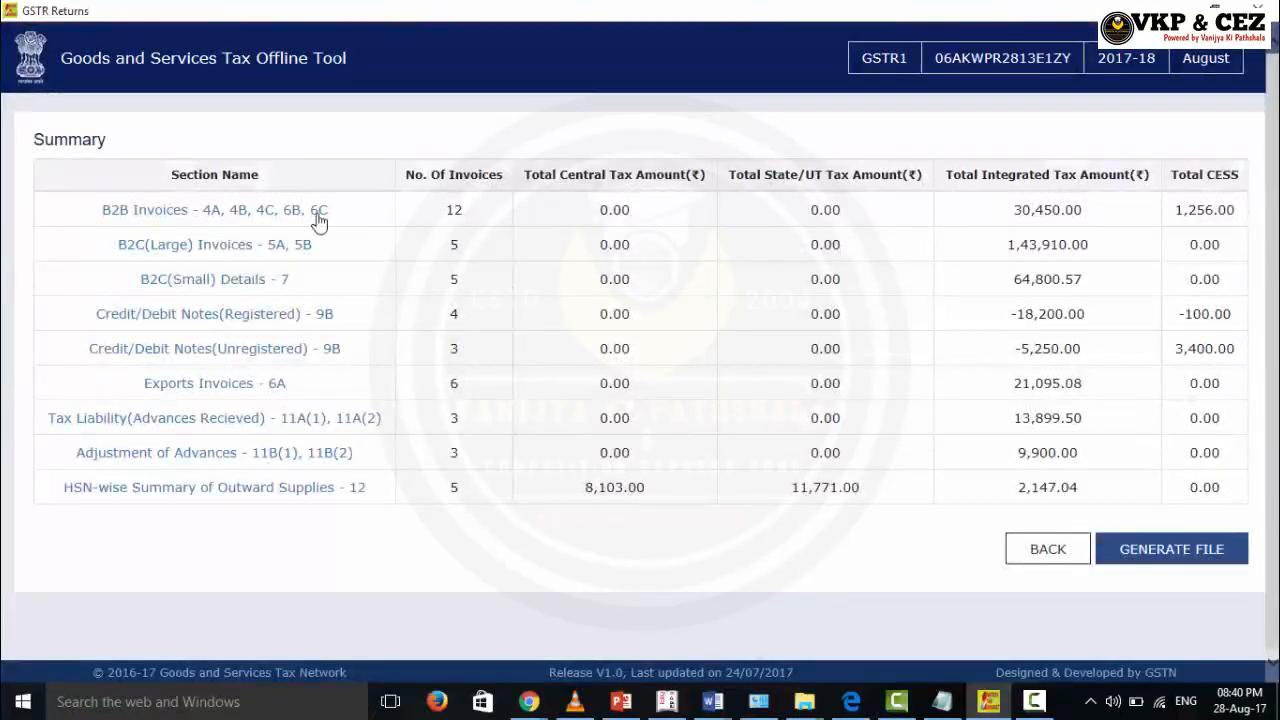
Step: Browse the imported B2B invoices table, scrolling through all its rows and columns
scroll(262, 460, down, 1)
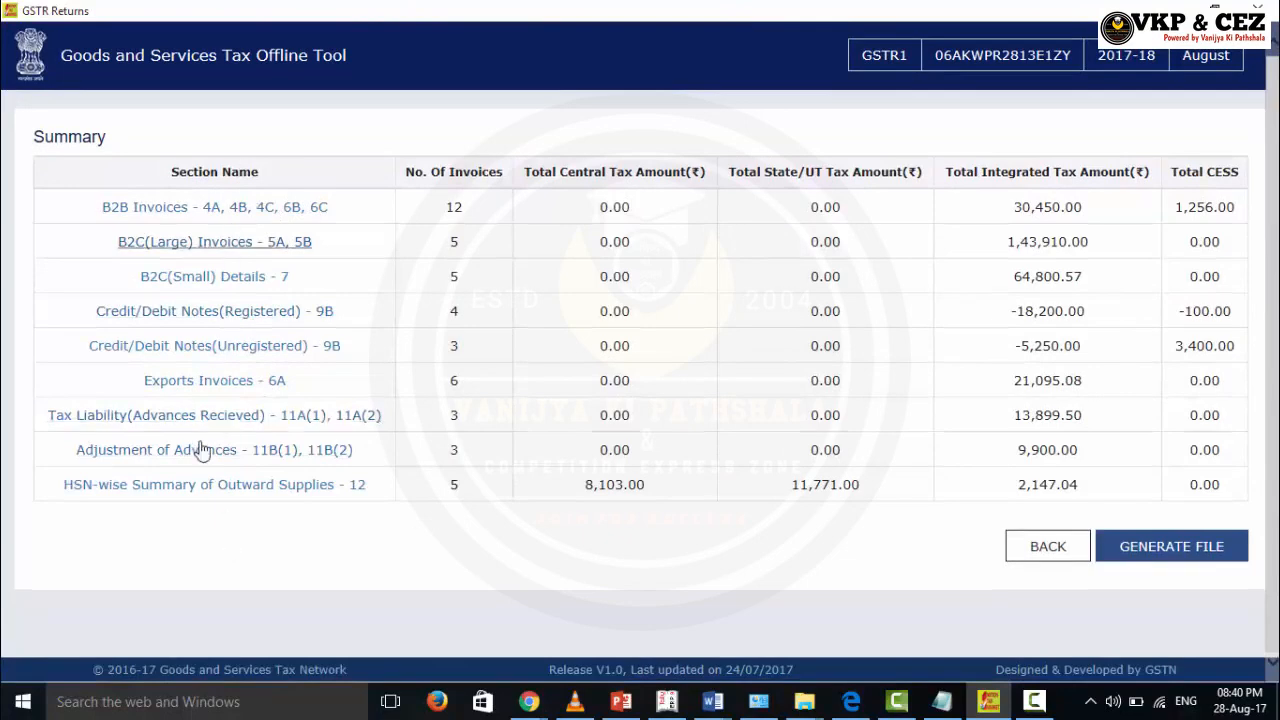
click(283, 210)
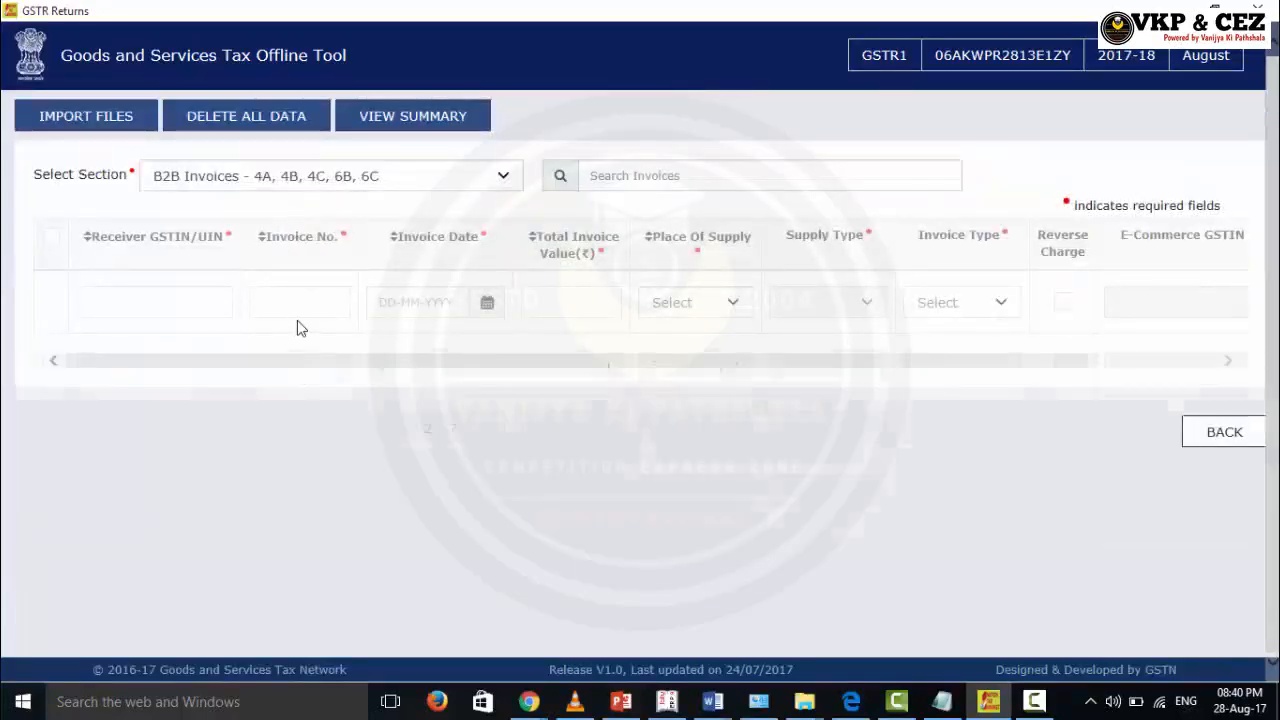
scroll(301, 328, down, 1)
scroll(851, 371, down, 5)
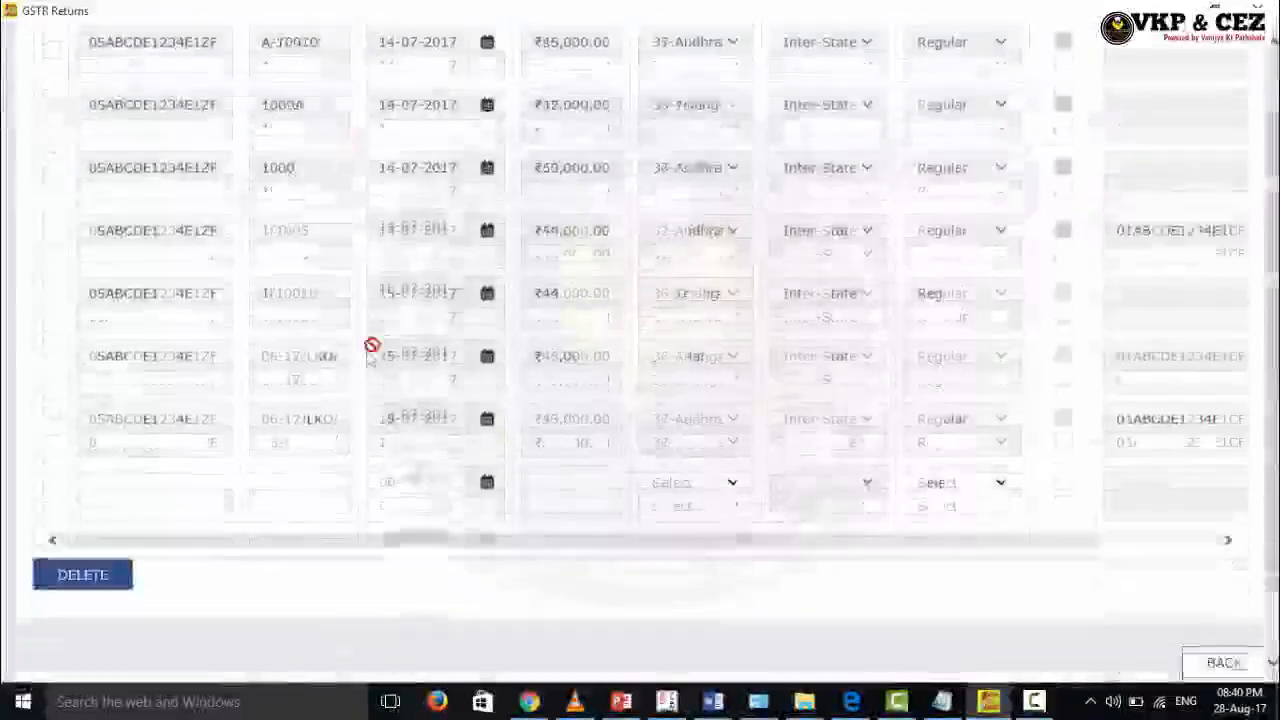
scroll(491, 357, up, 5)
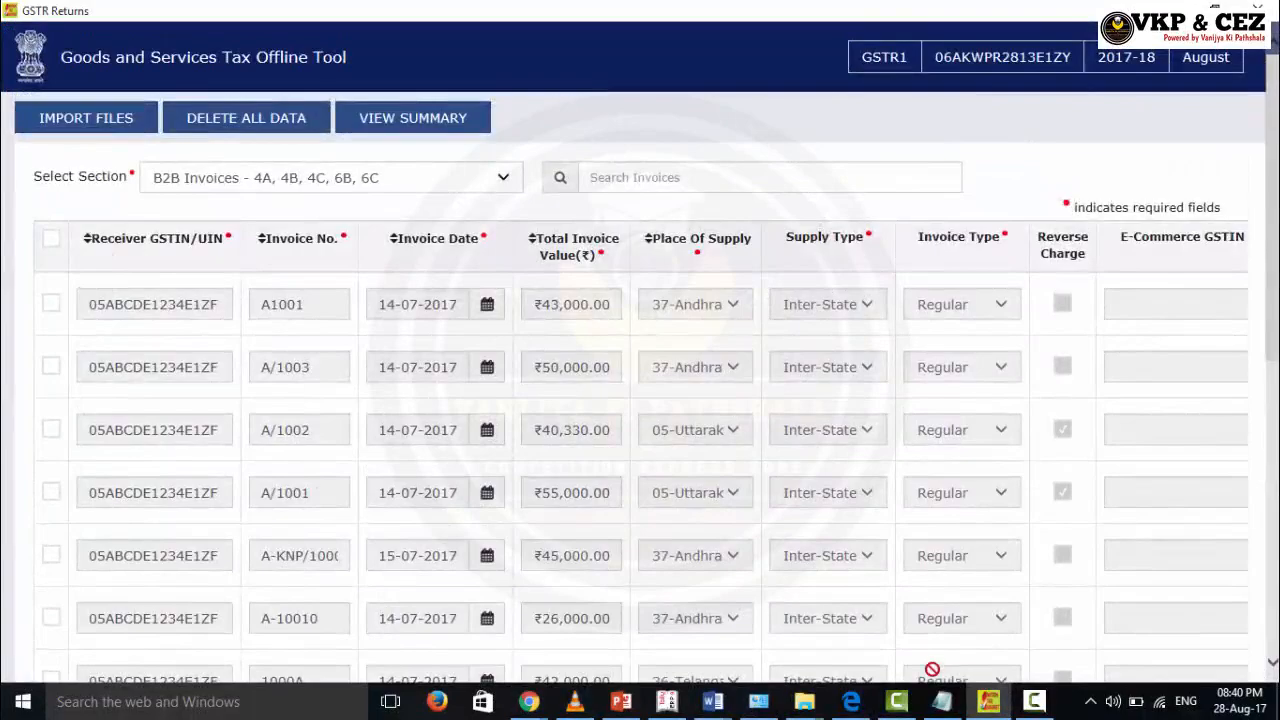
scroll(929, 562, down, 7)
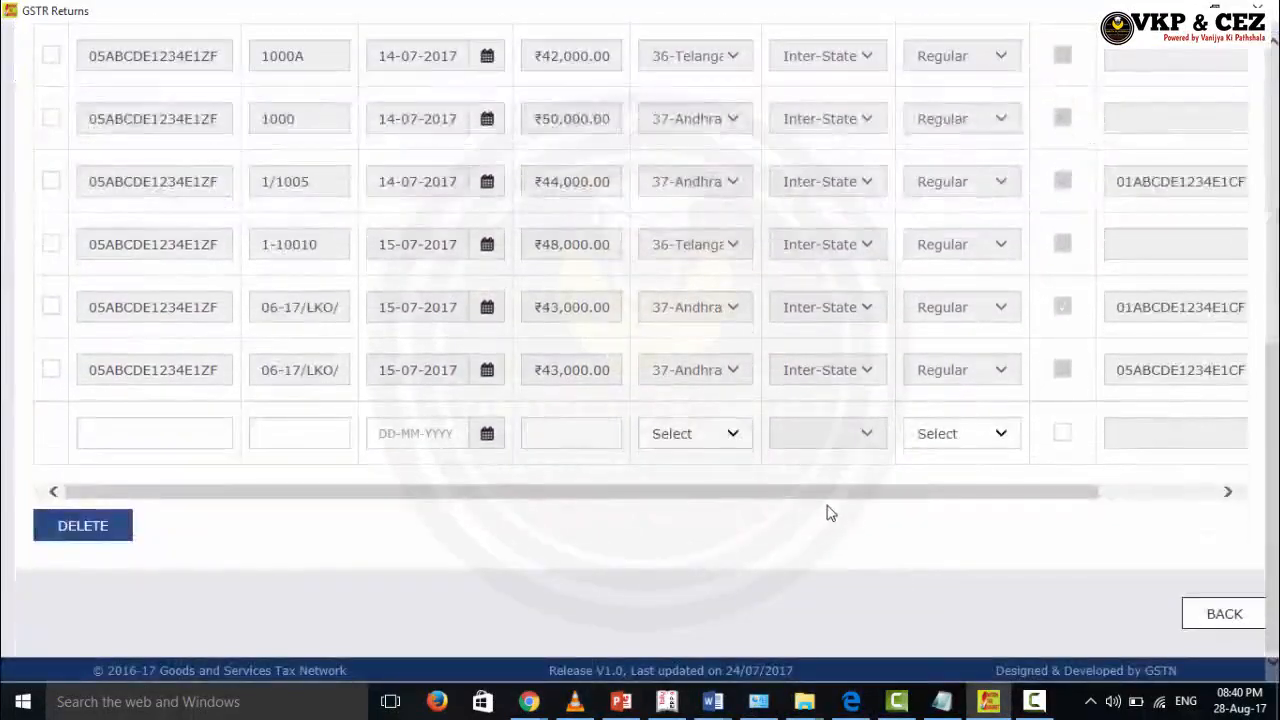
drag(1029, 494, 1137, 346)
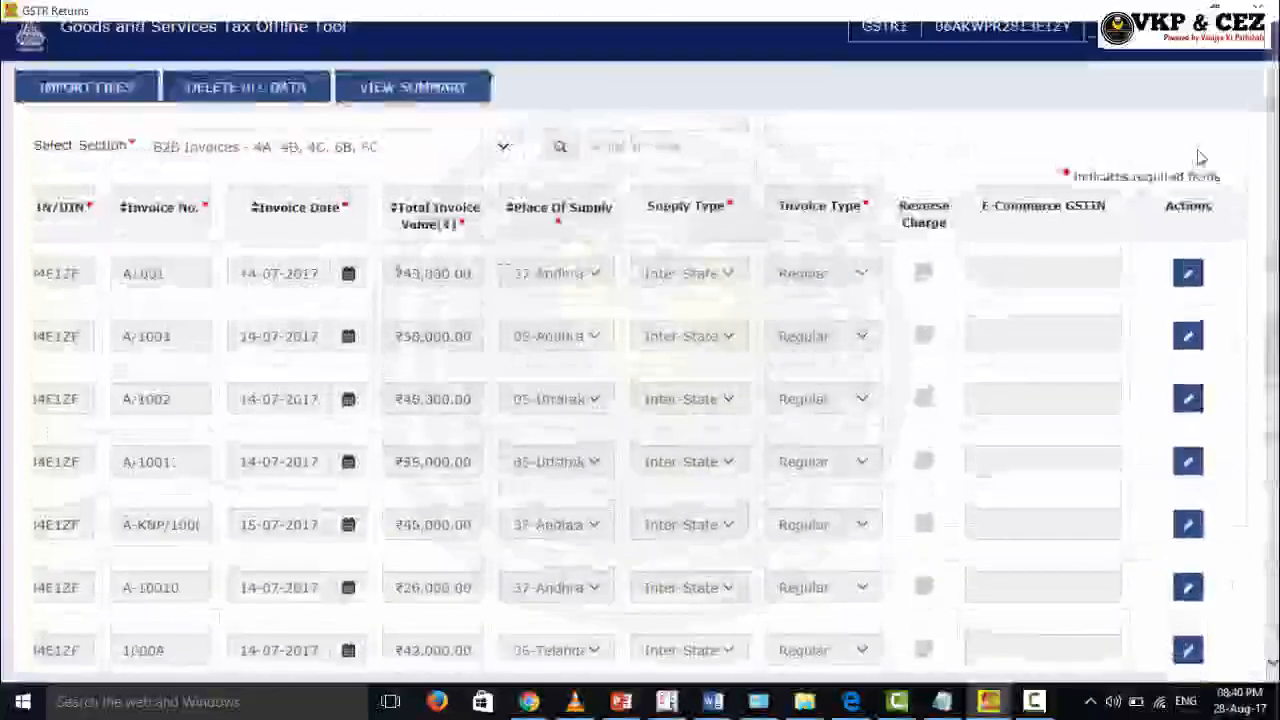
scroll(243, 318, down, 1)
scroll(511, 591, down, 5)
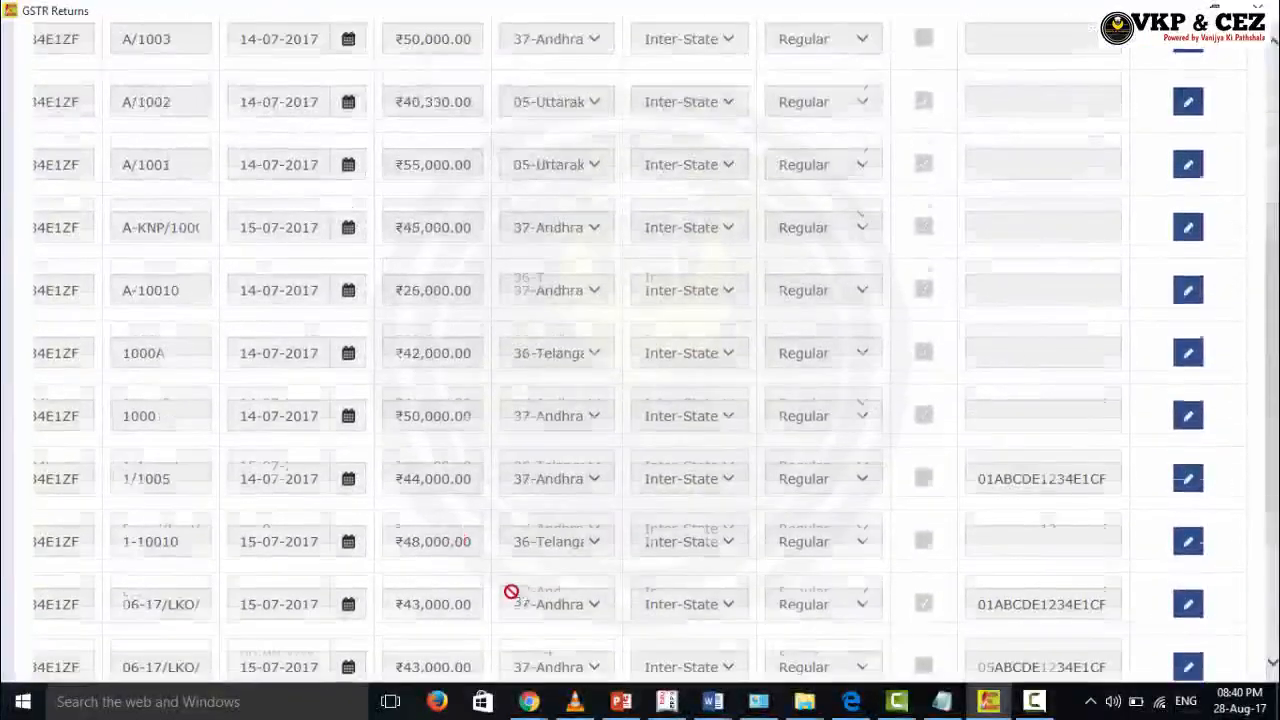
drag(451, 491, 330, 487)
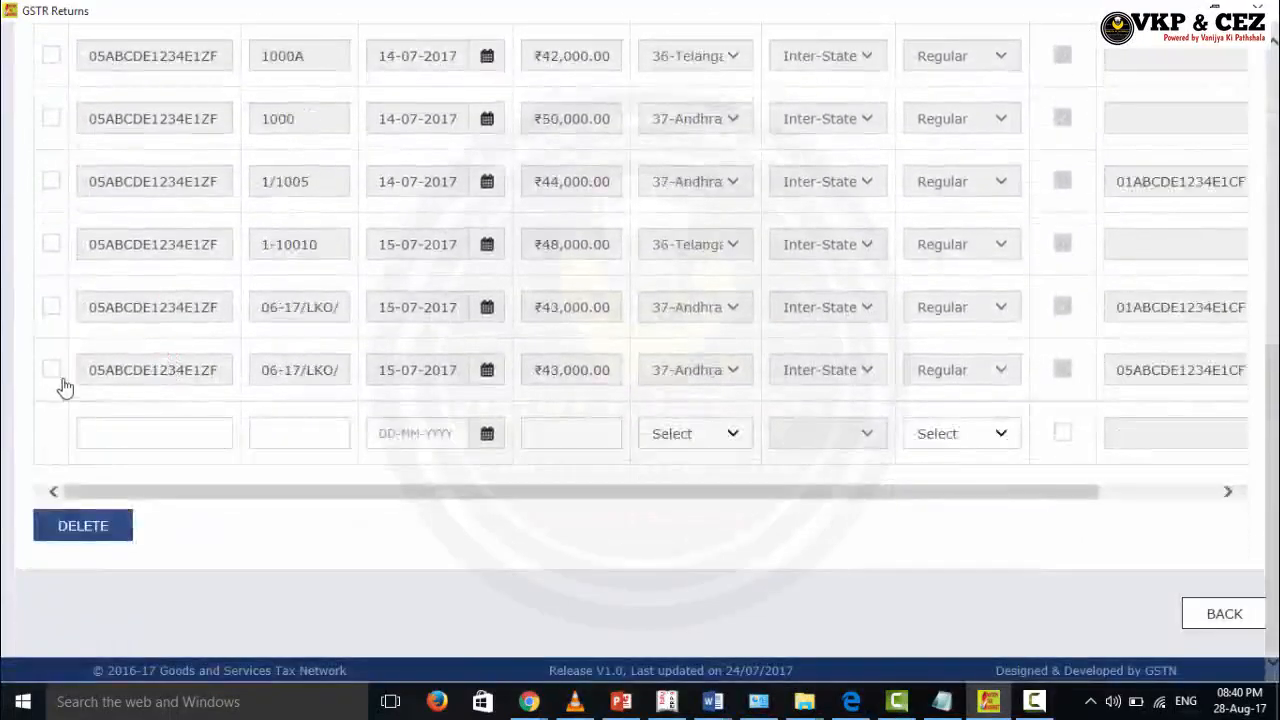
click(52, 376)
click(47, 379)
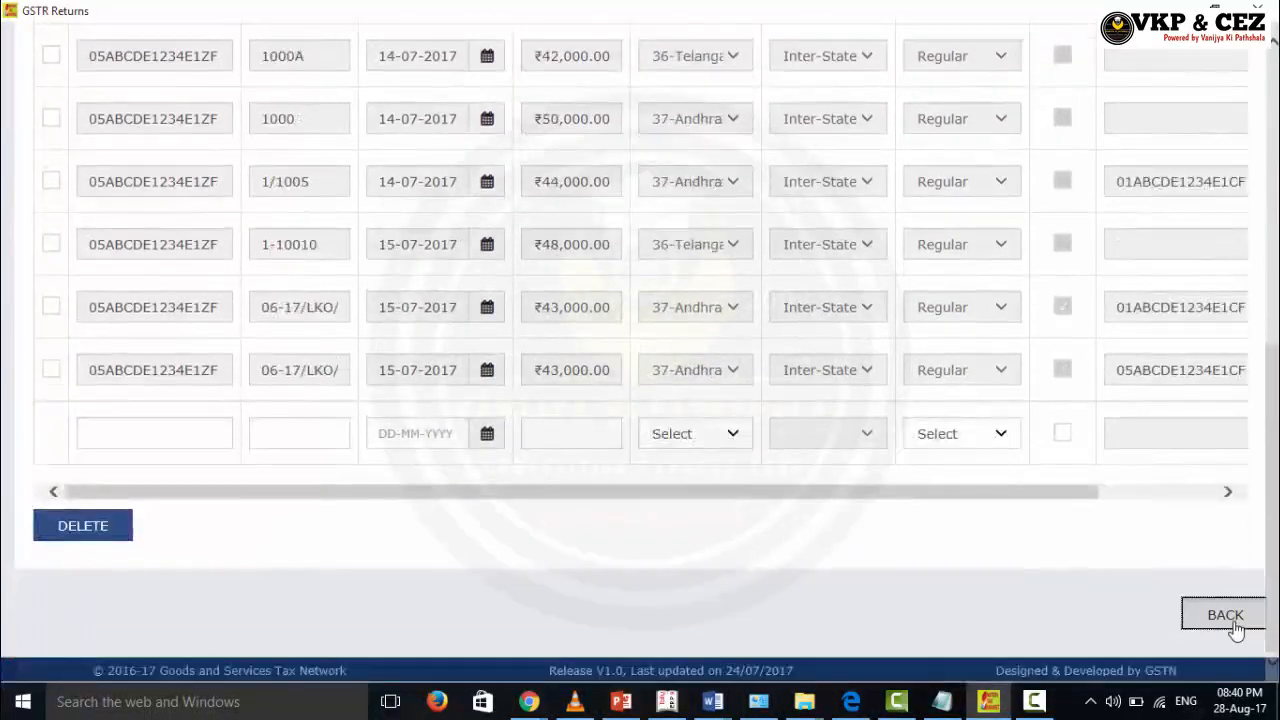
Step: Go back through the return details form to the B2B table and view the full summary
click(1228, 617)
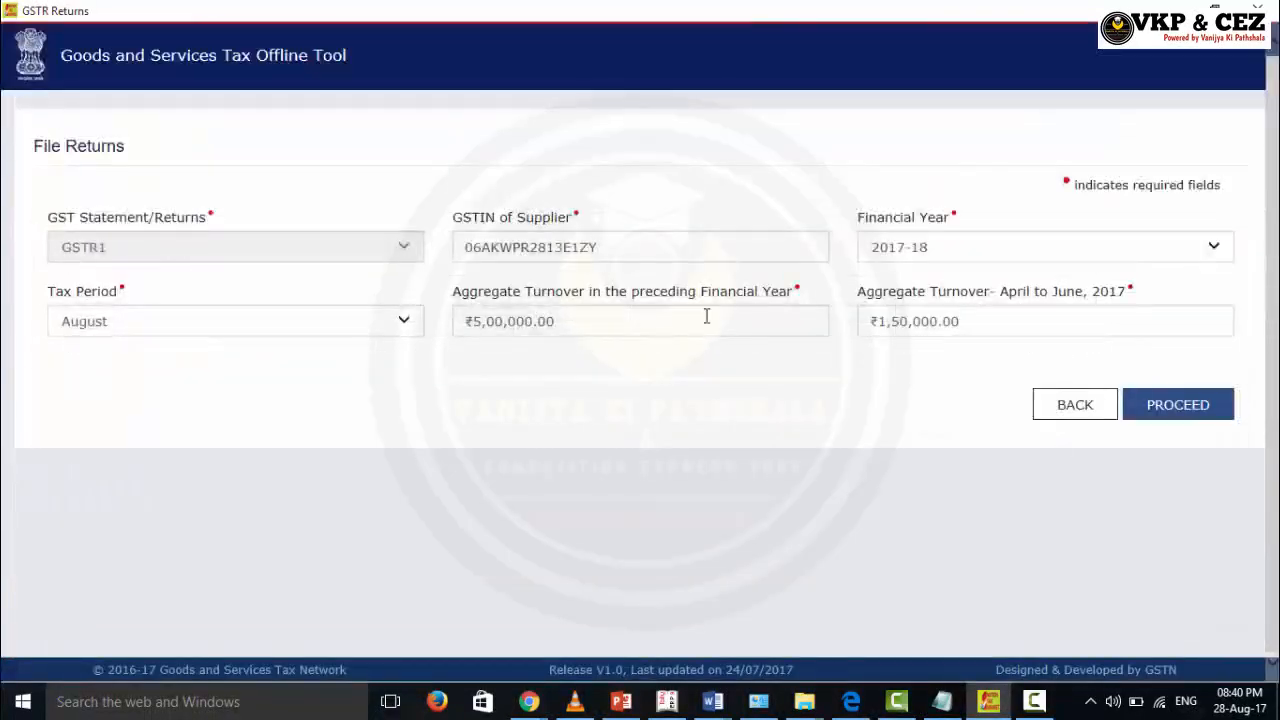
click(1166, 419)
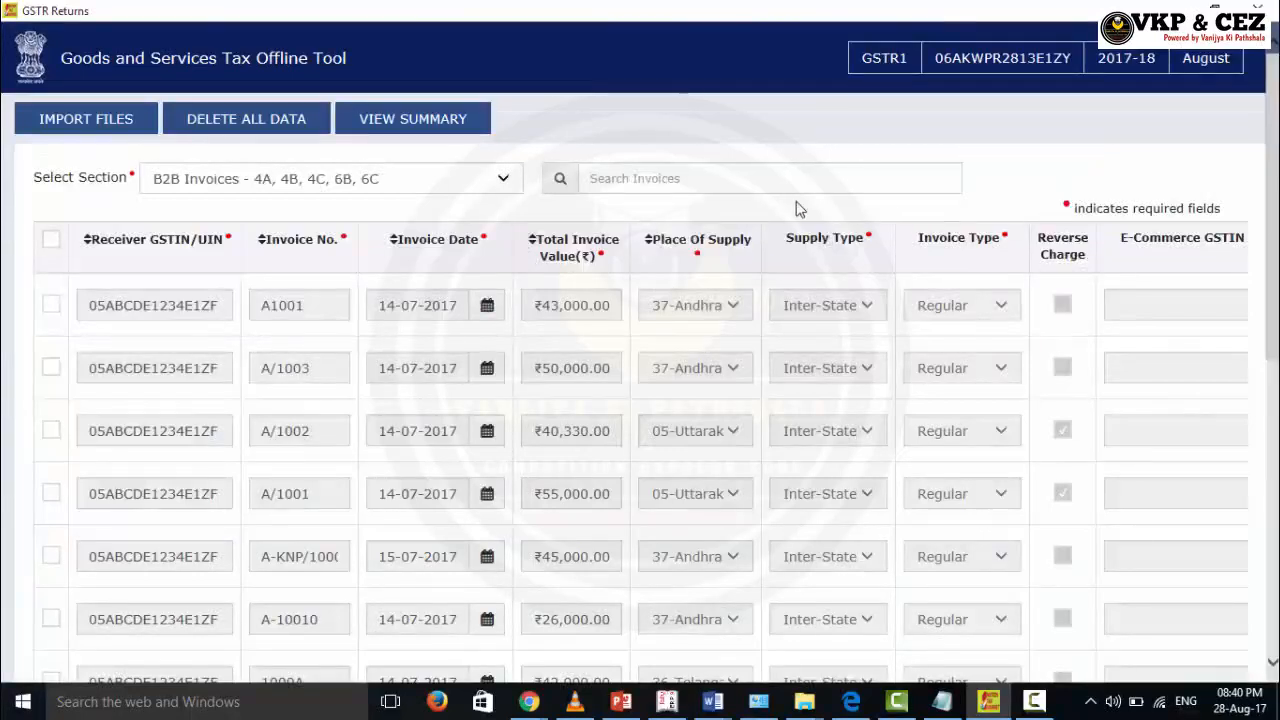
click(460, 131)
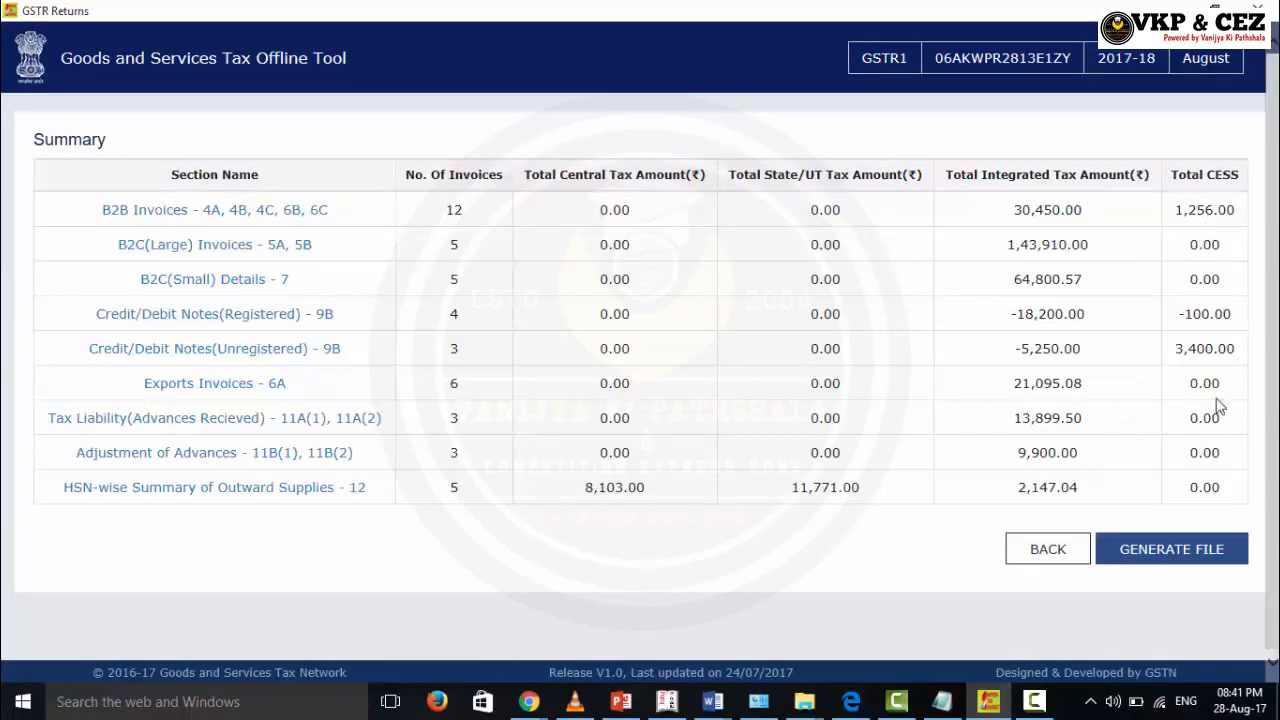
Step: Generate the GSTR1 JSON from the summary and save the file to the Desktop
click(1181, 556)
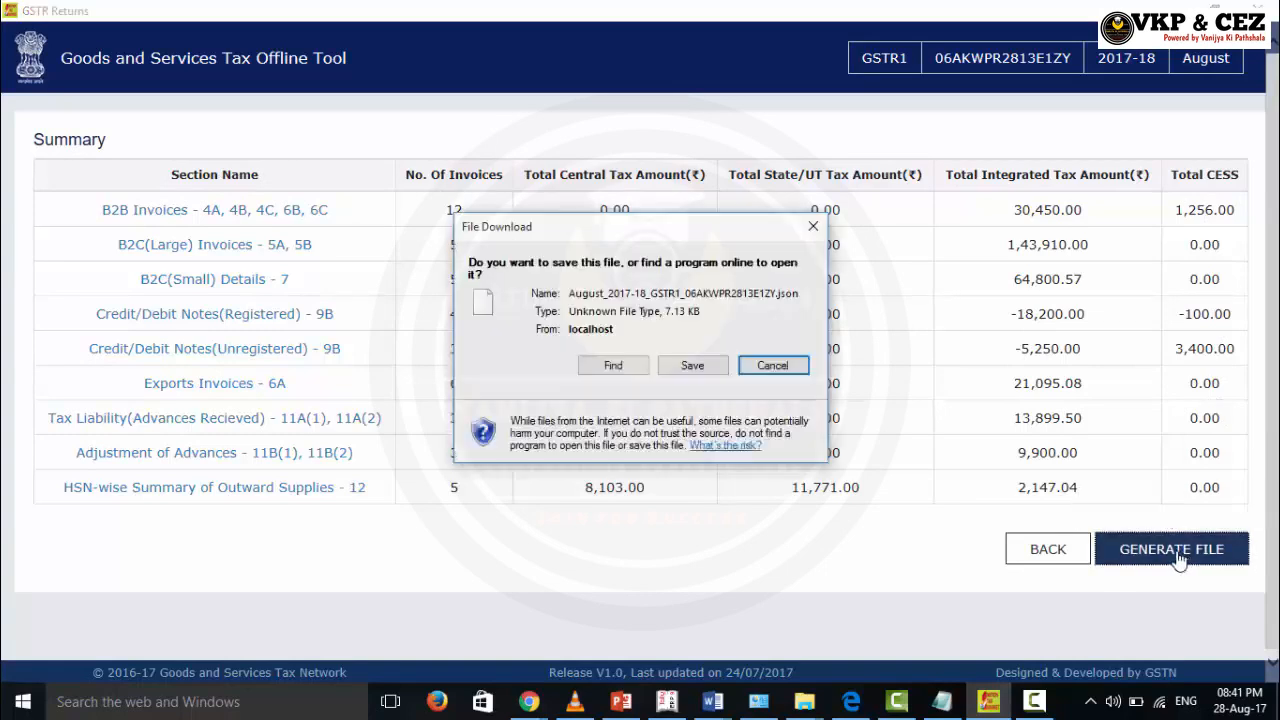
click(690, 367)
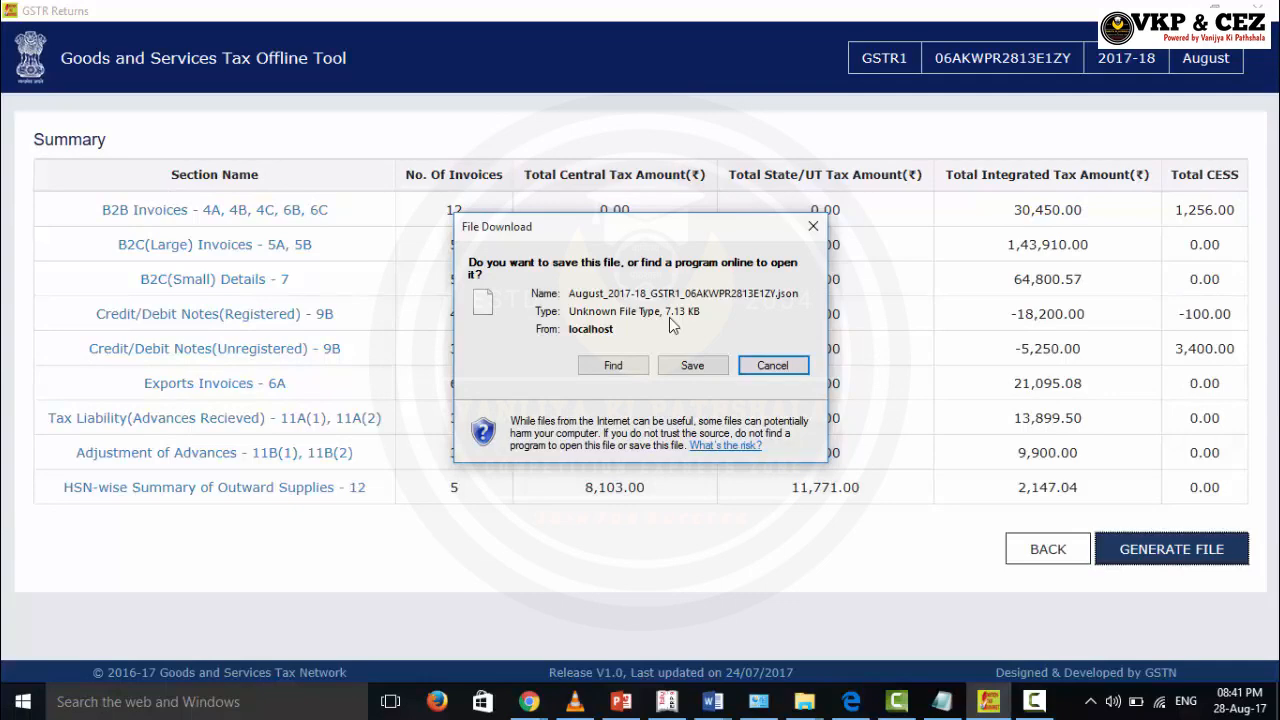
click(677, 367)
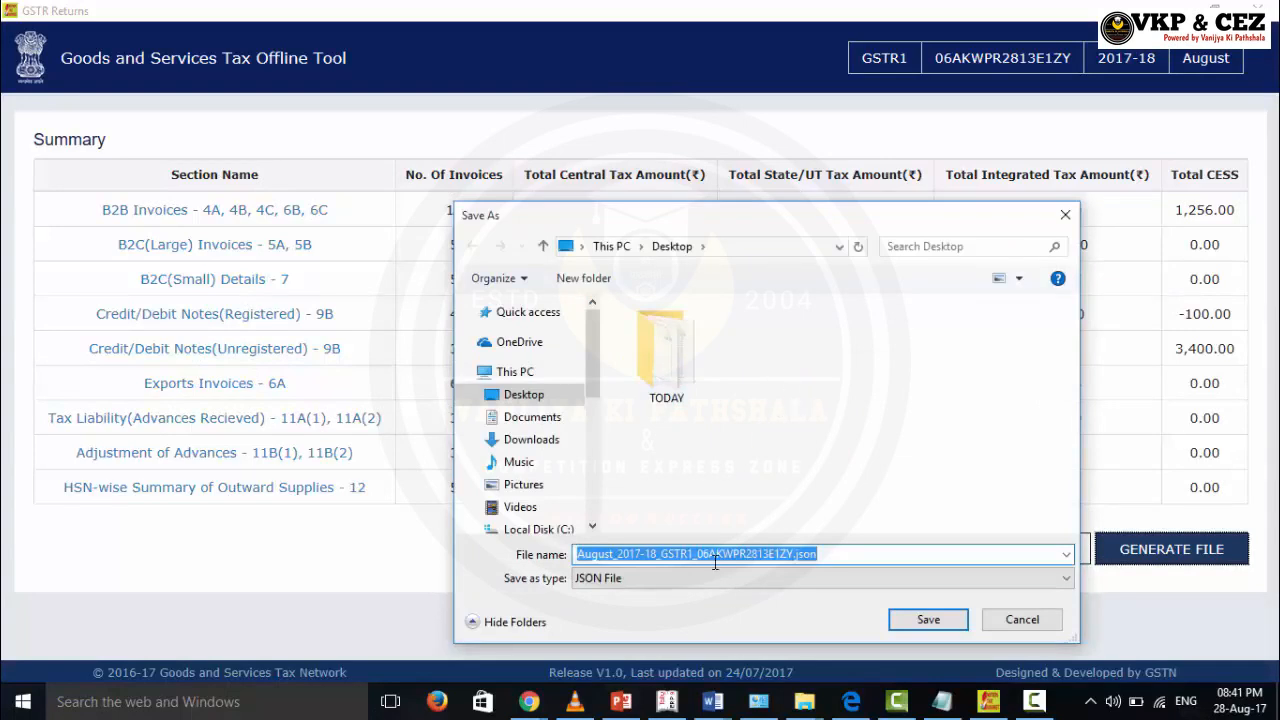
click(930, 622)
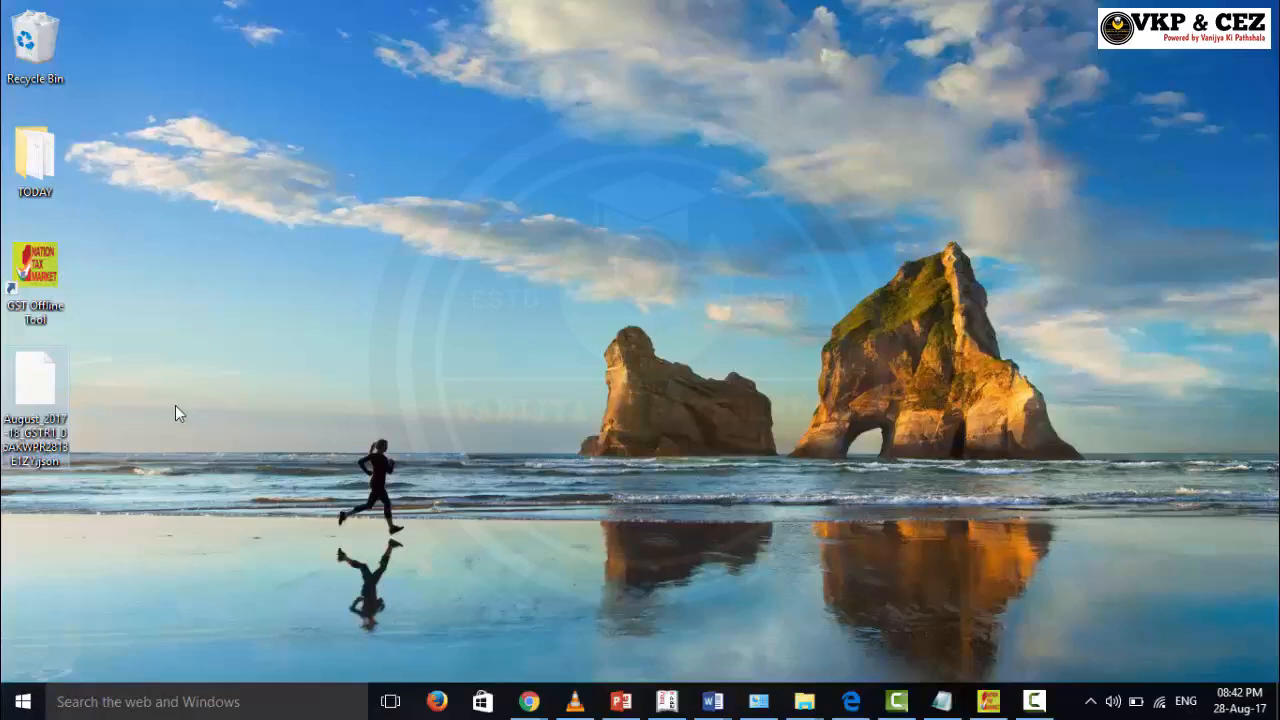
Step: Open the GST Portal login page and sign in with the taxpayer's credentials
mouse_move(30, 408)
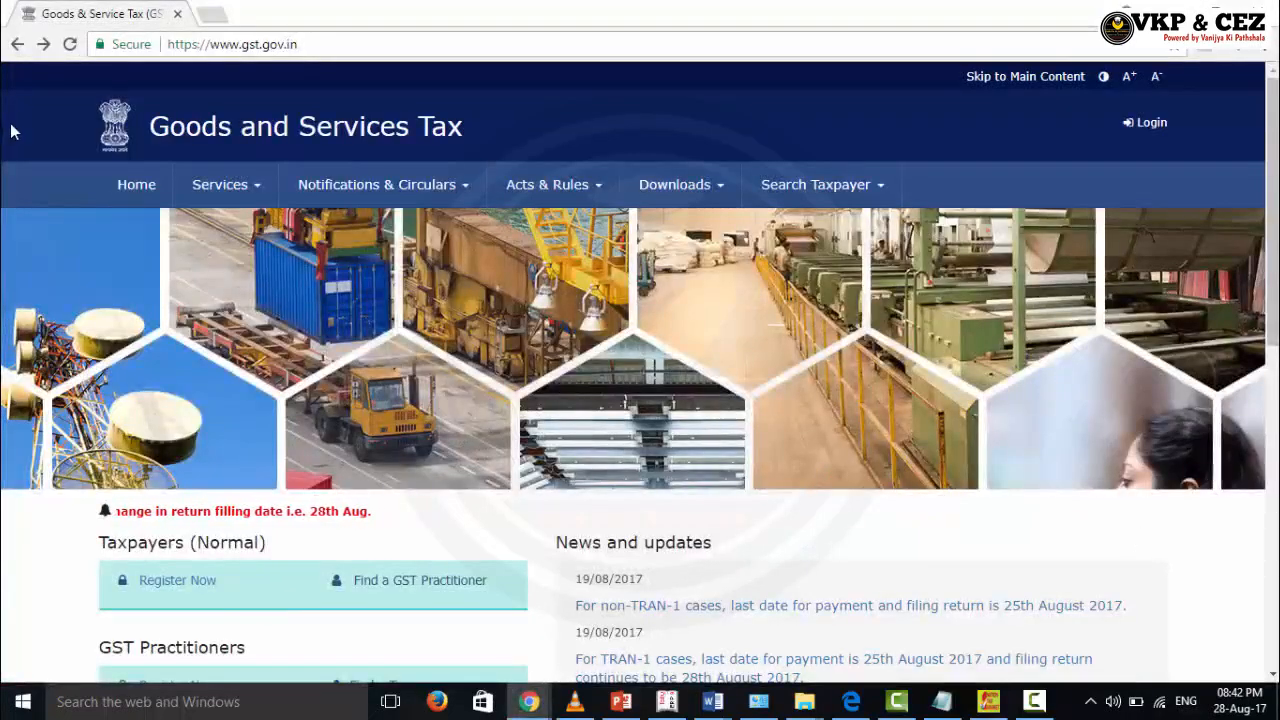
click(1150, 130)
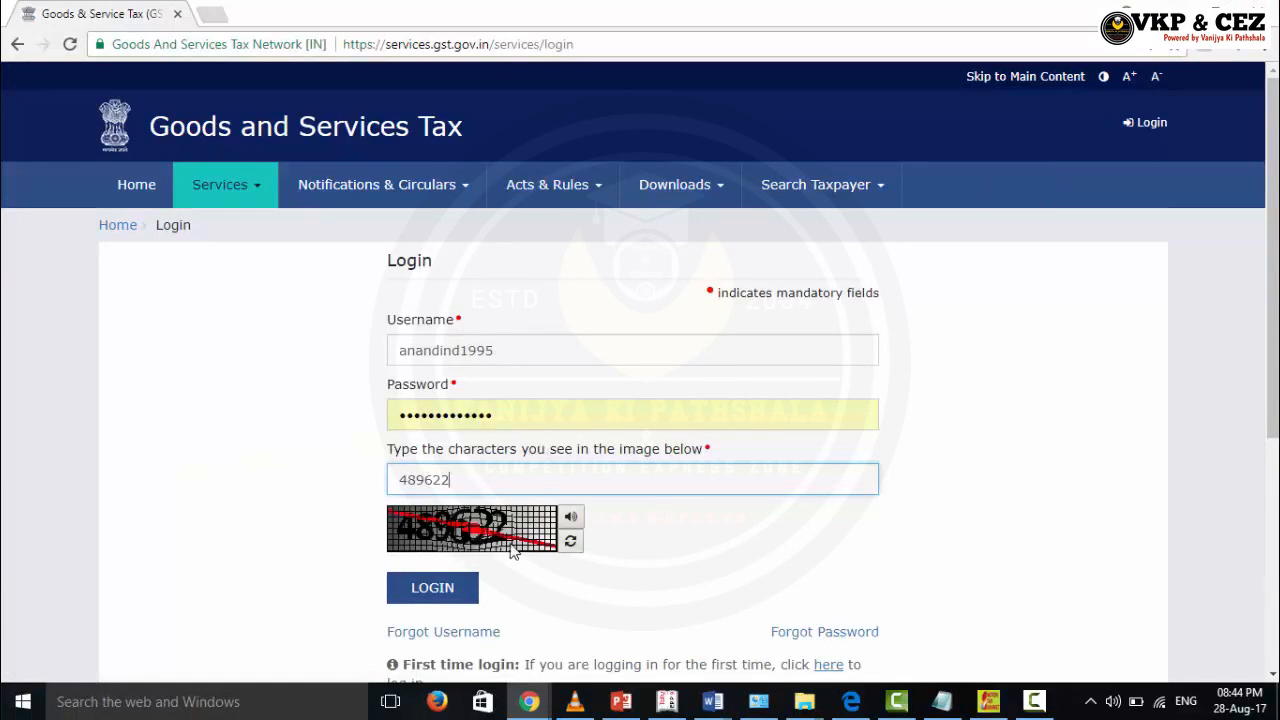
click(460, 597)
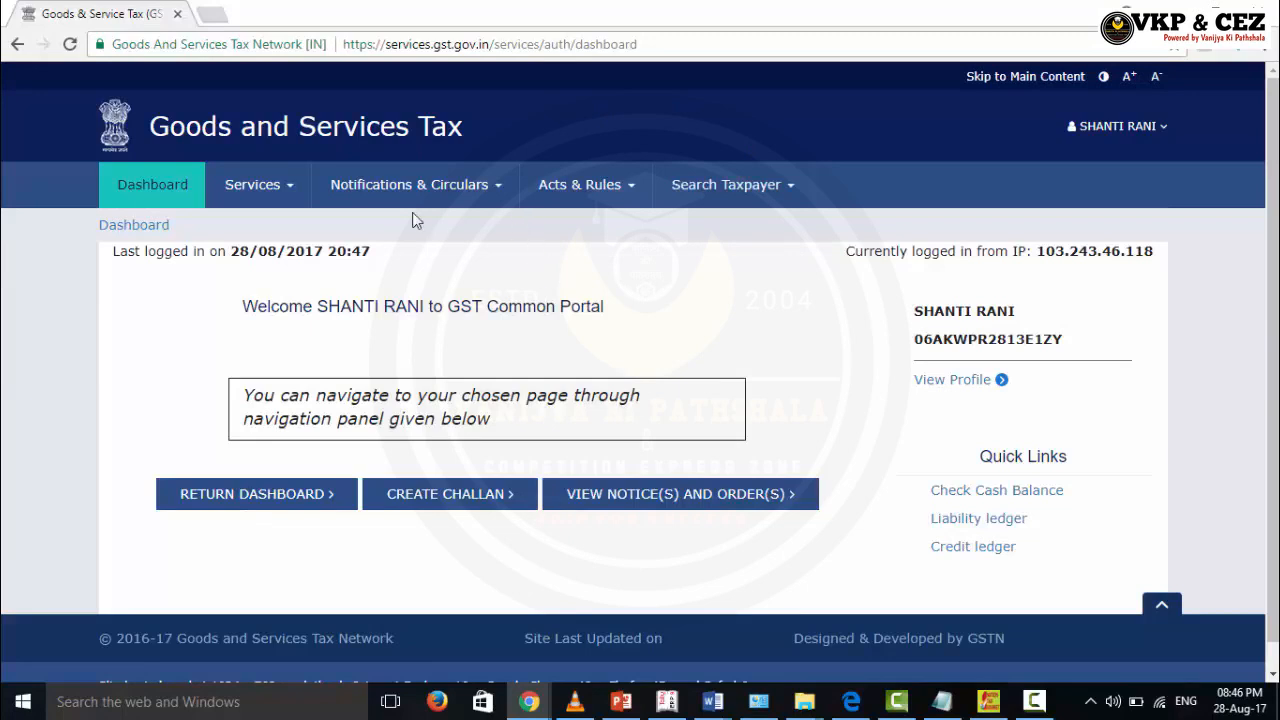
Step: Open the Returns Dashboard from the Services > Returns menu
click(266, 194)
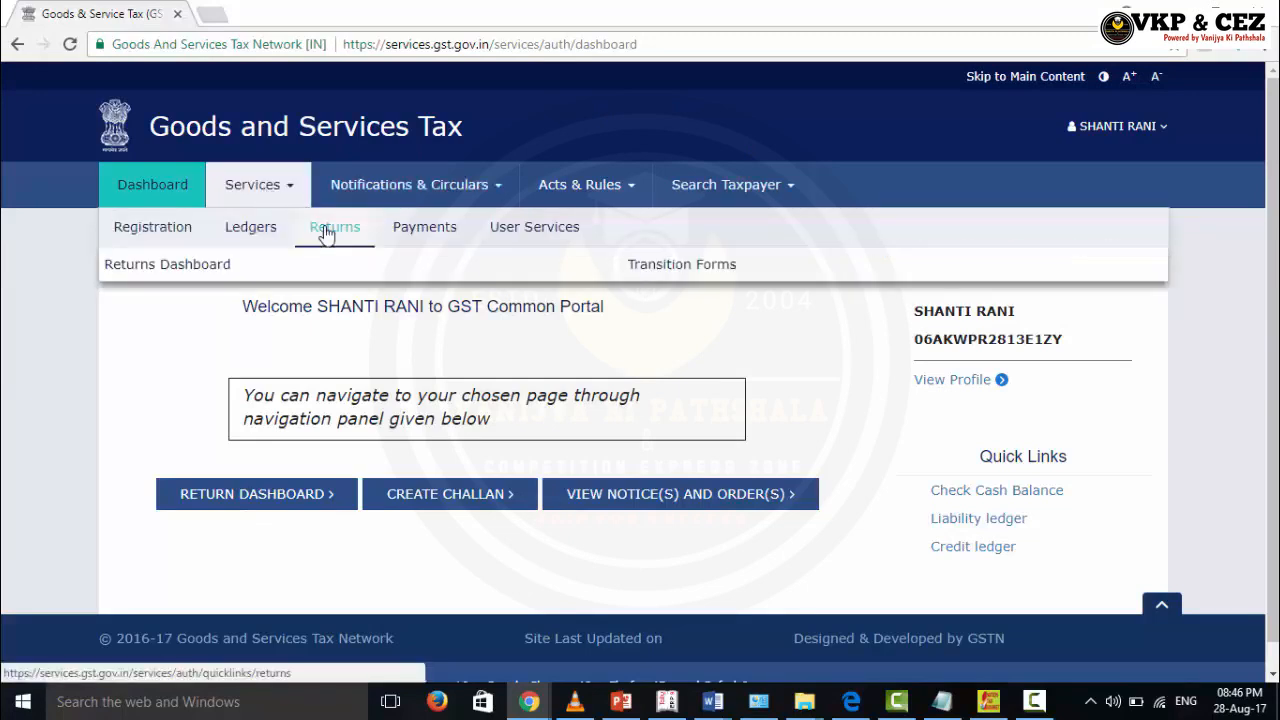
mouse_move(309, 229)
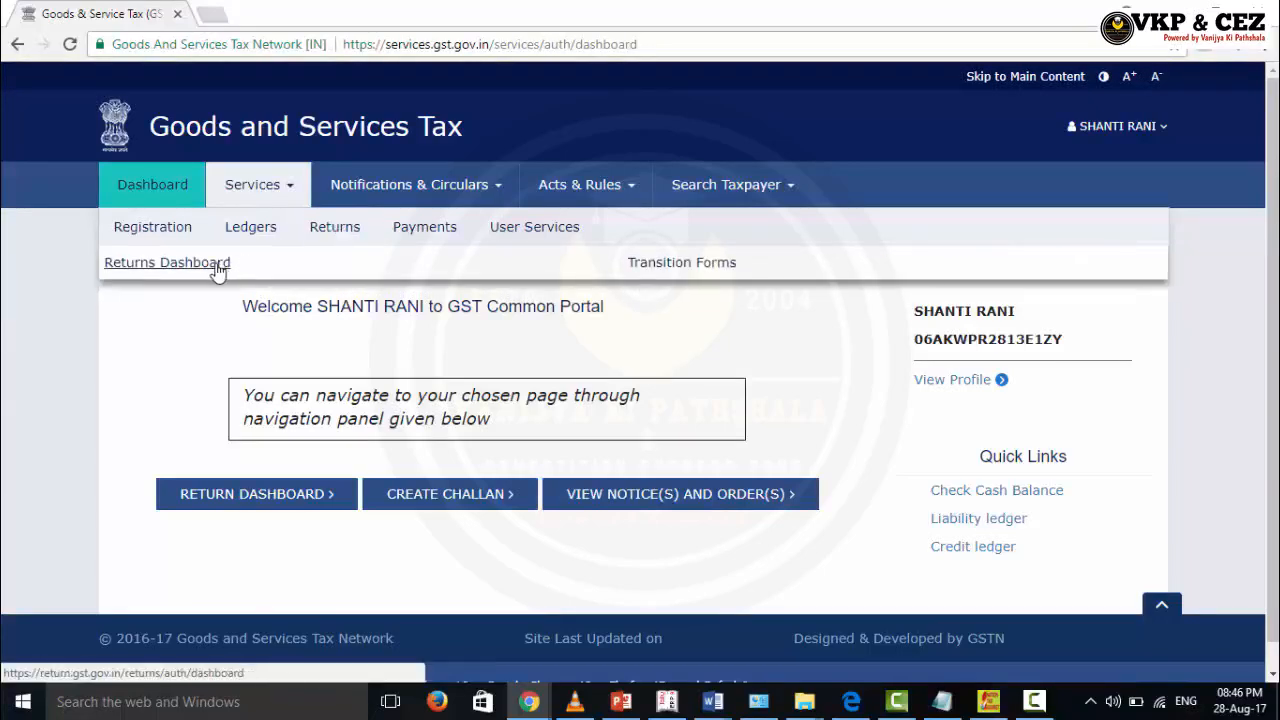
click(167, 262)
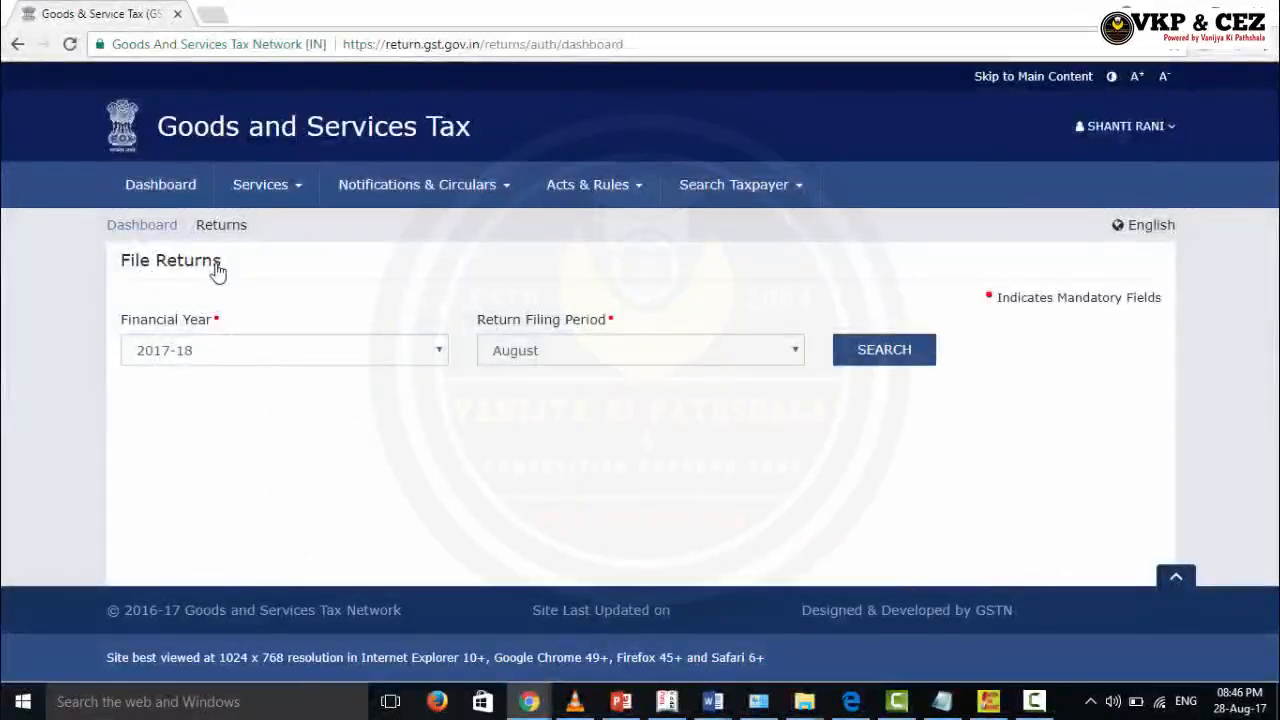
Step: Search returns for financial year 2017-18 and the August period
click(208, 352)
click(207, 356)
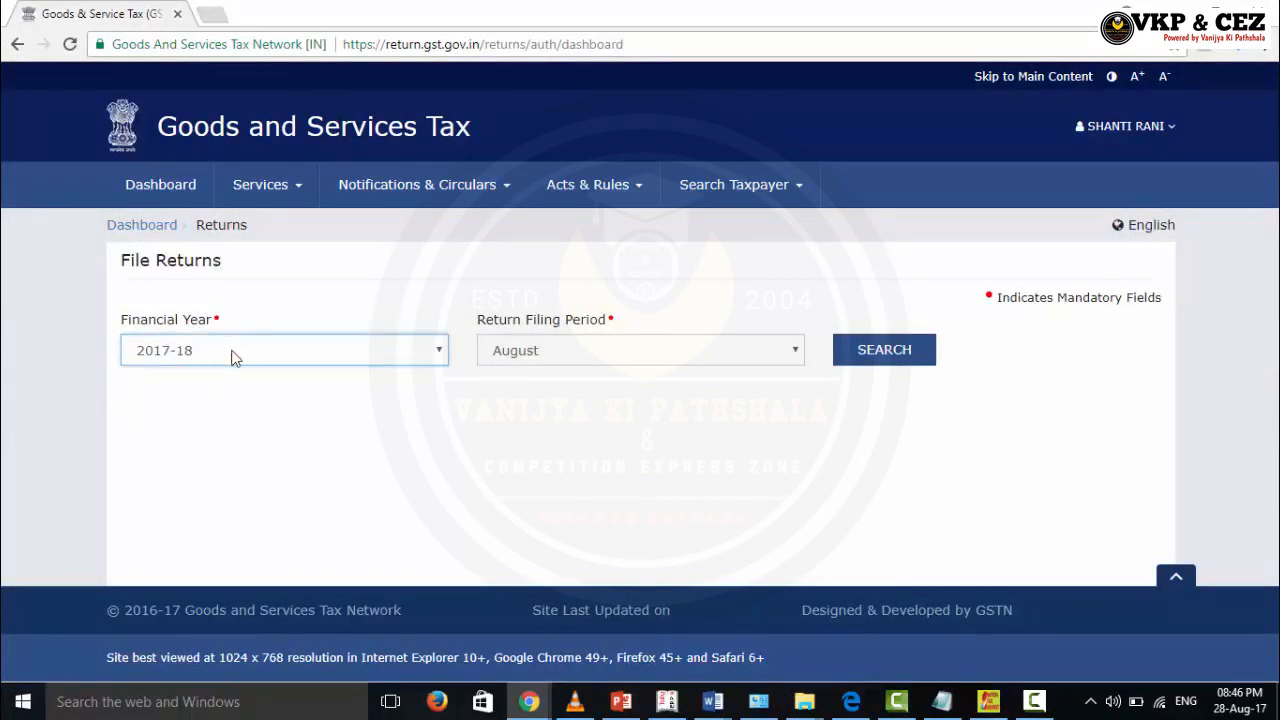
click(590, 358)
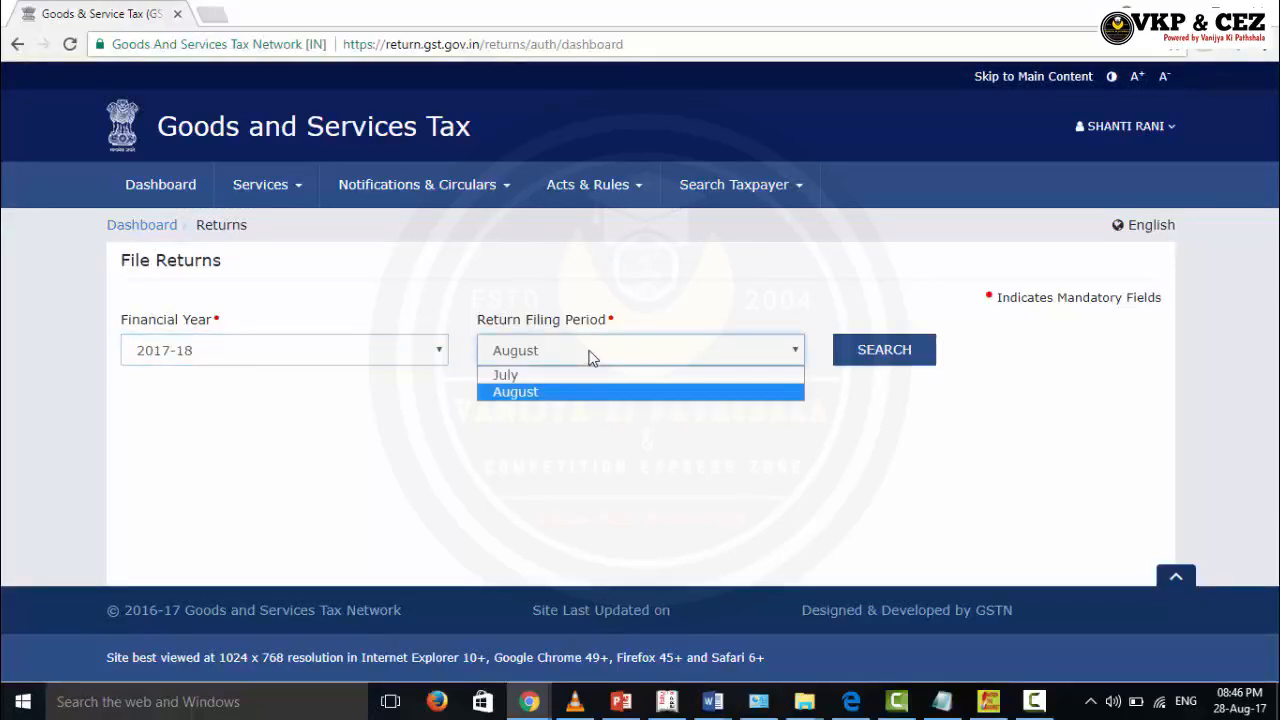
click(590, 358)
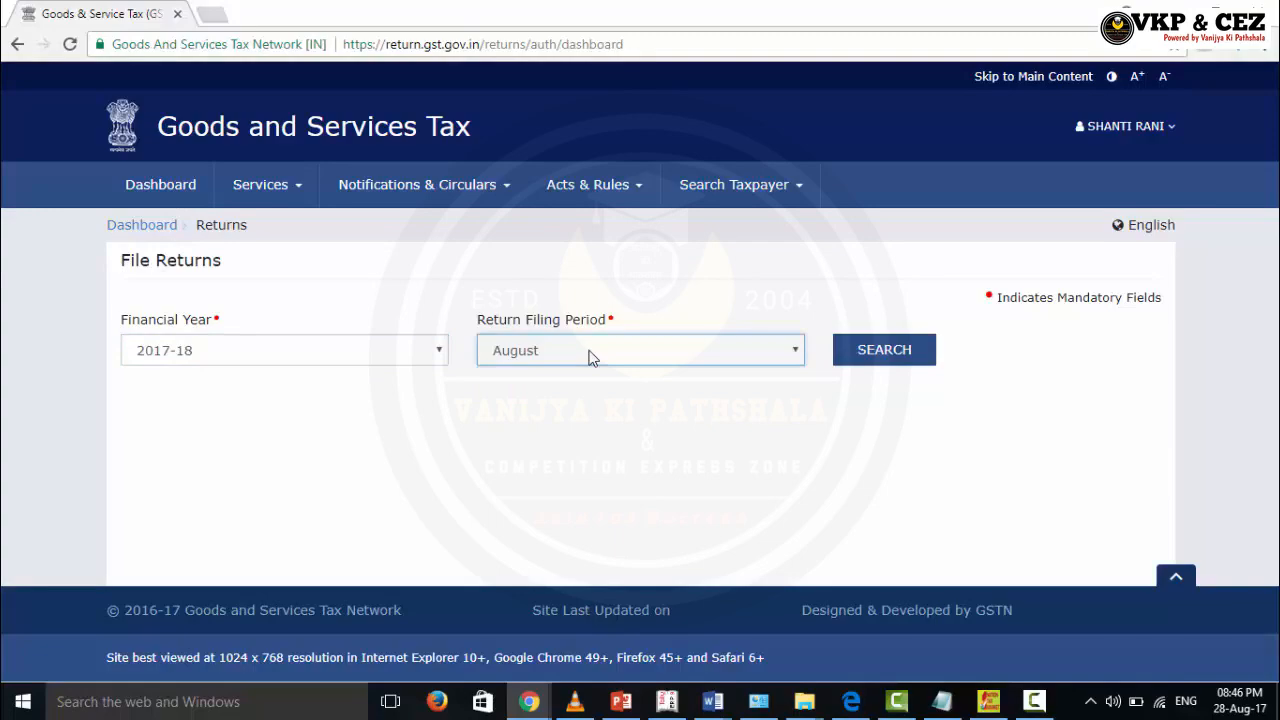
click(886, 356)
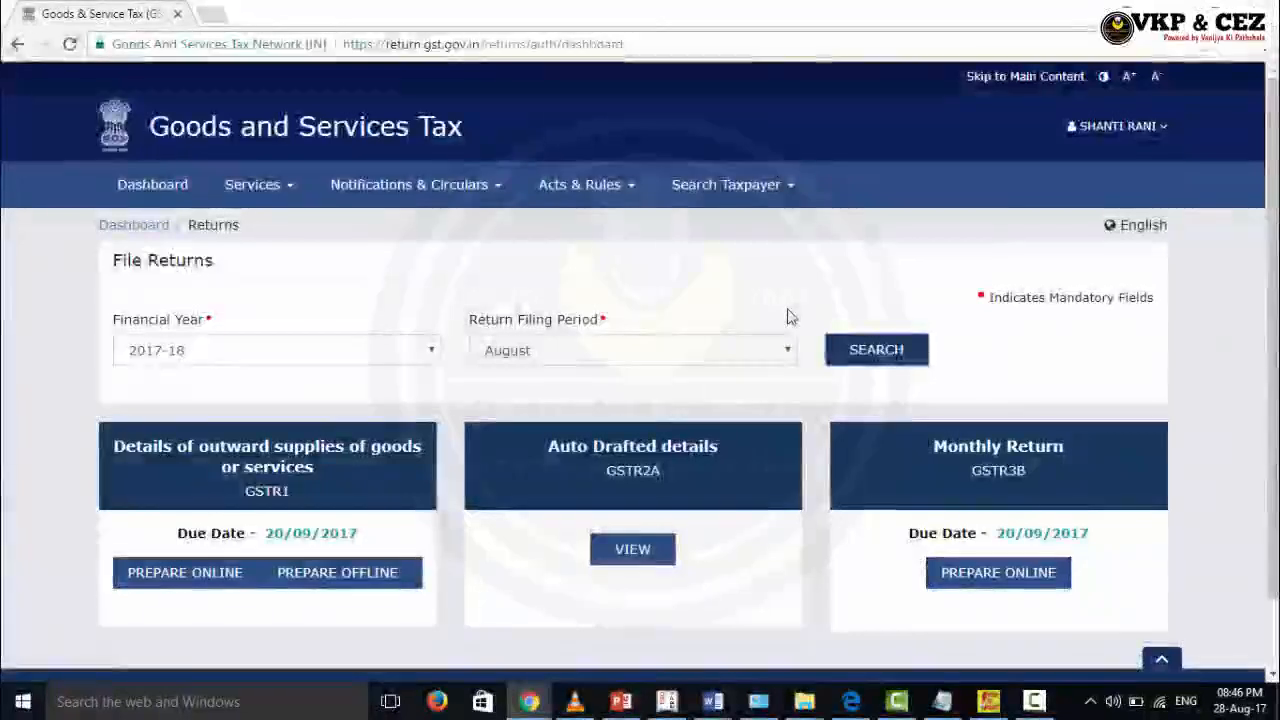
scroll(751, 312, down, 2)
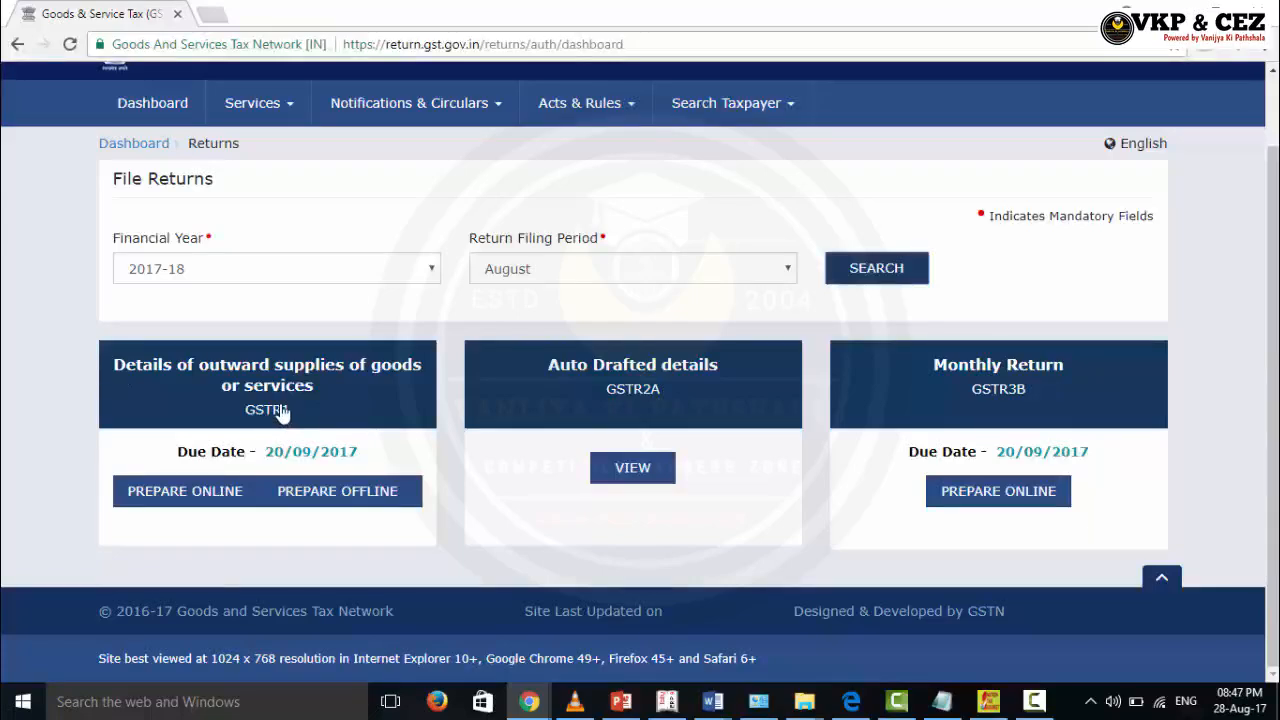
Step: Upload the GSTR1 JSON file from the Desktop under Prepare Offline
click(328, 506)
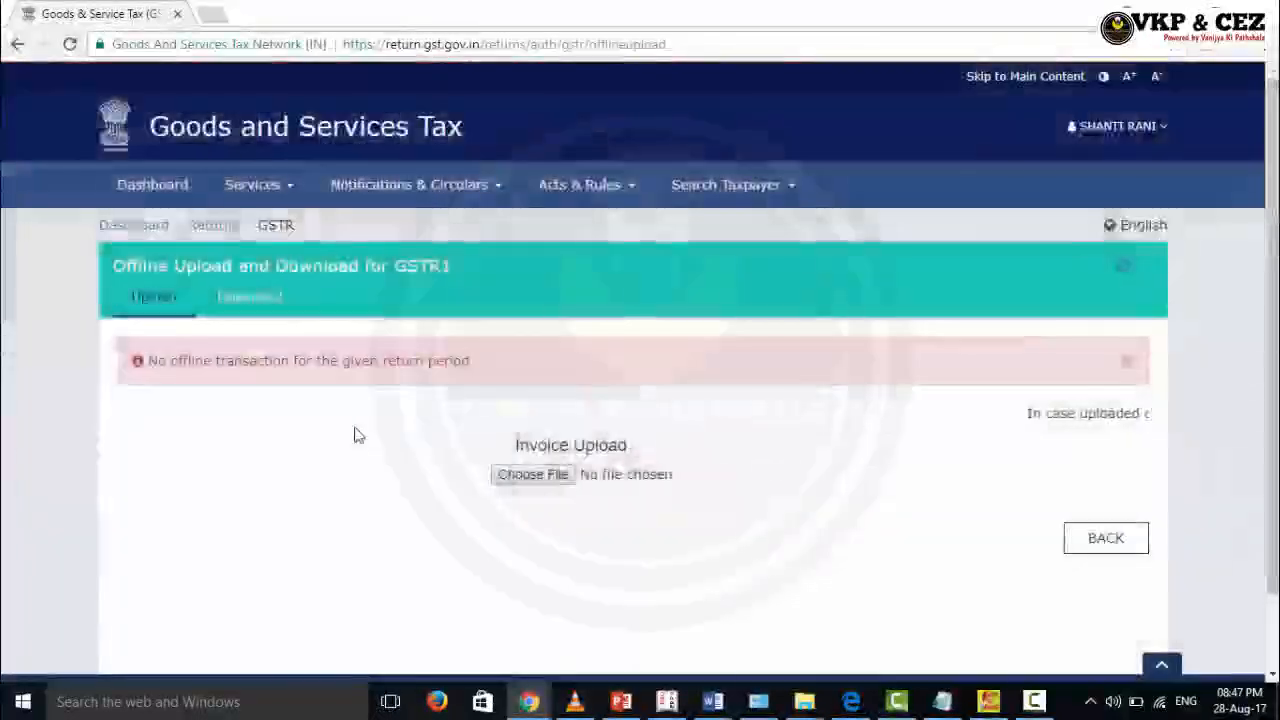
scroll(329, 438, down, 1)
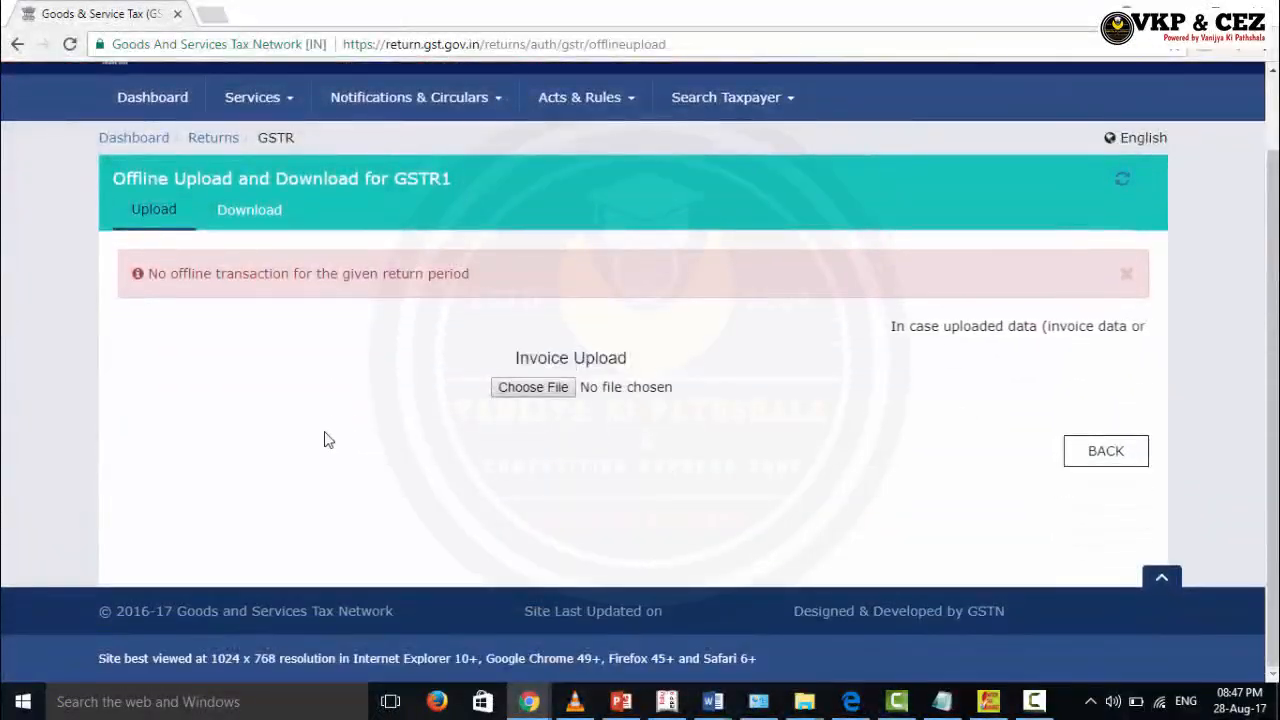
scroll(434, 366, up, 1)
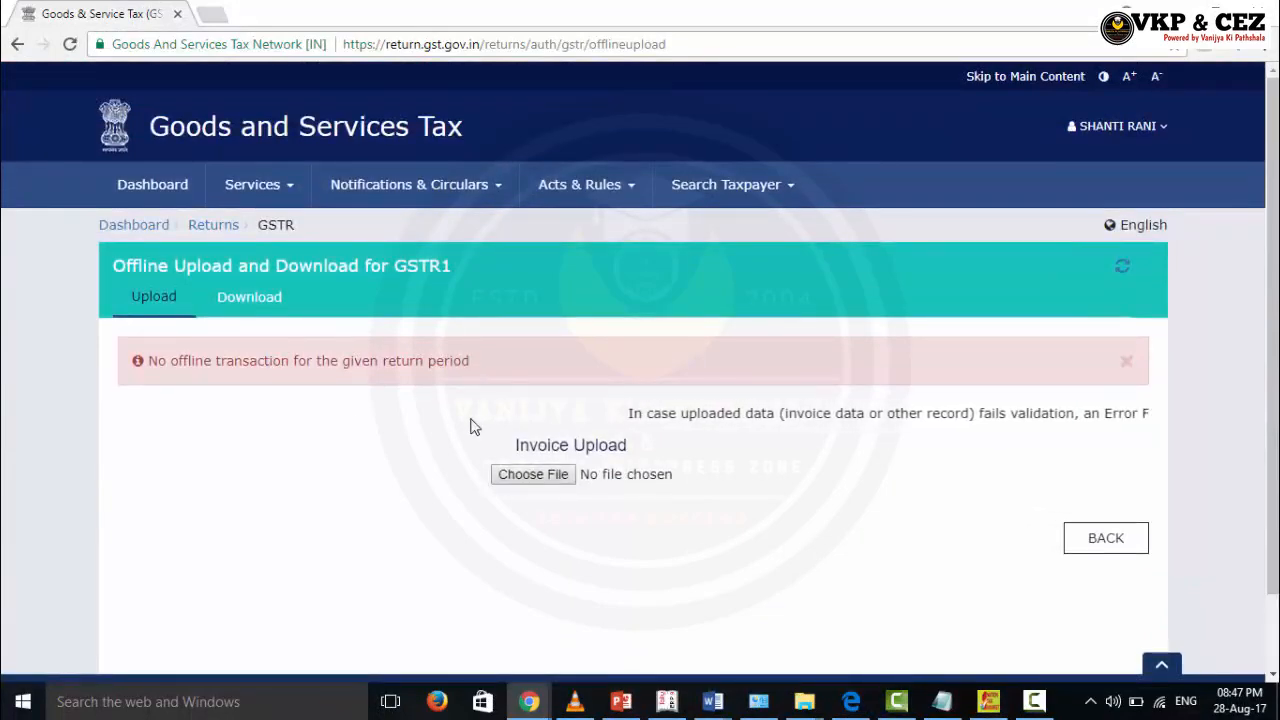
click(541, 477)
click(564, 262)
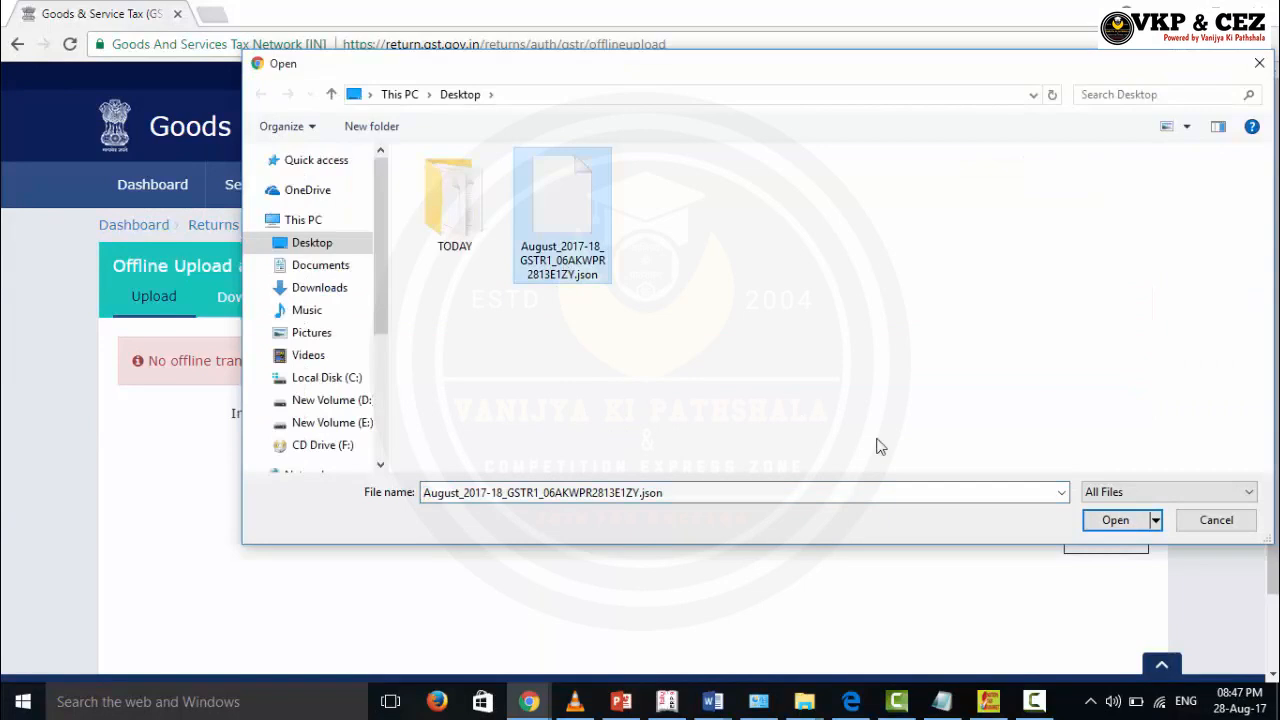
click(1095, 518)
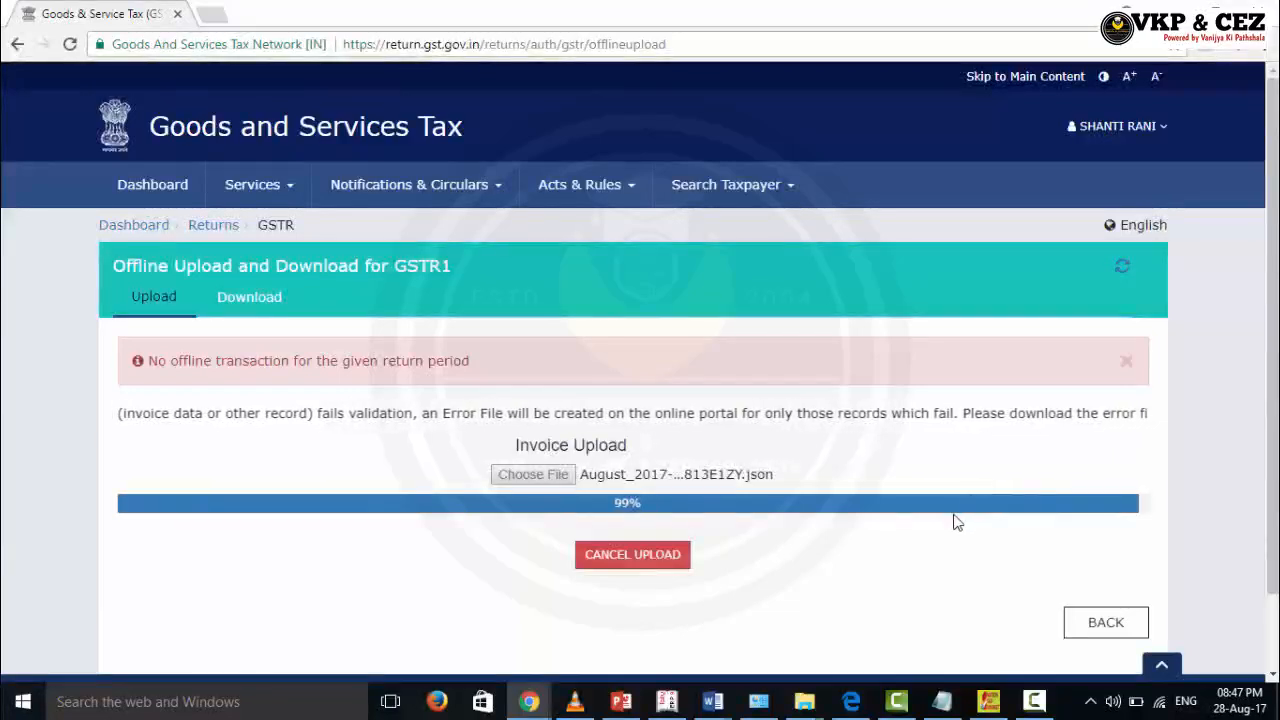
Step: Refresh to confirm the 28/08/2017 upload history entry reads Processed with Error
scroll(939, 522, down, 1)
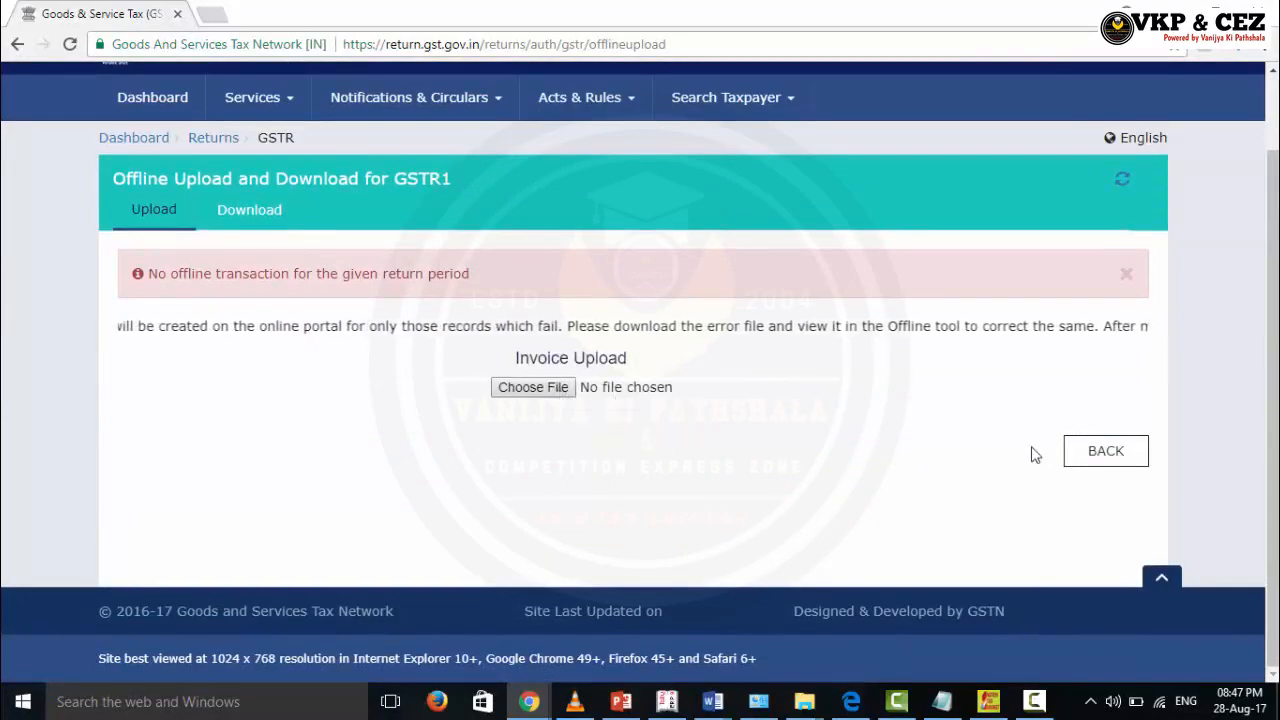
click(1082, 456)
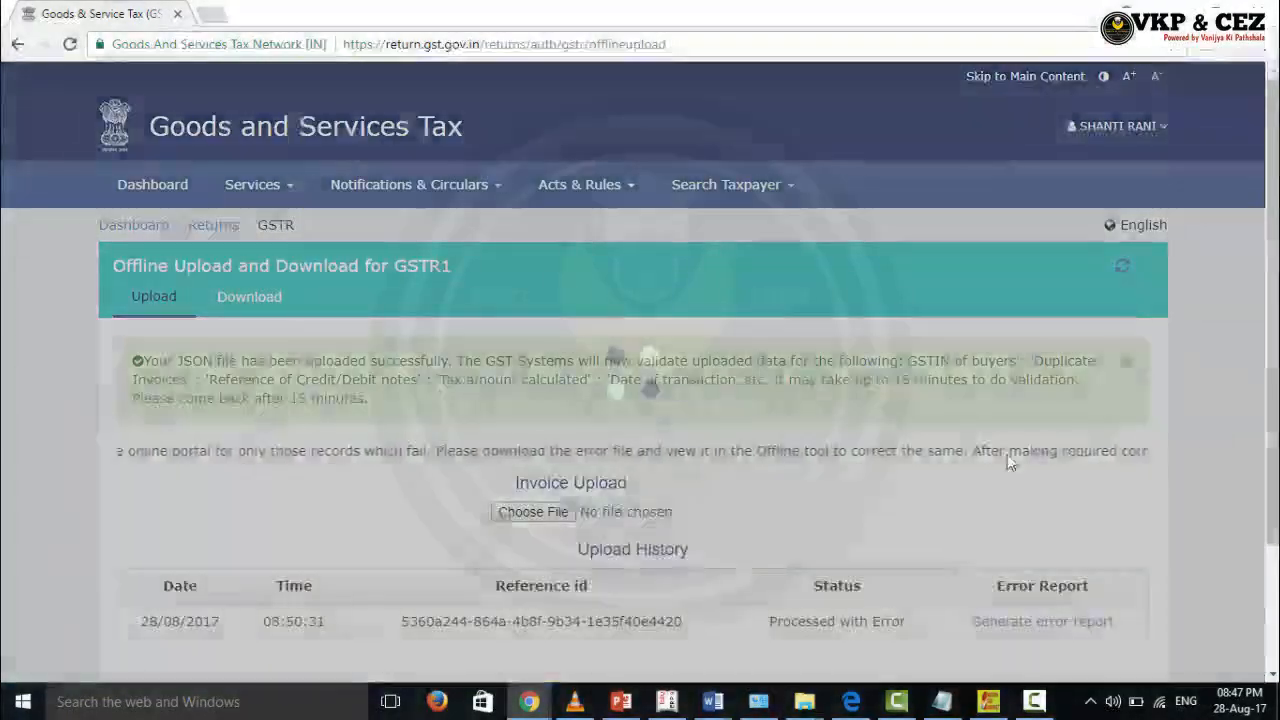
scroll(748, 466, down, 3)
scroll(748, 463, up, 3)
scroll(745, 456, down, 3)
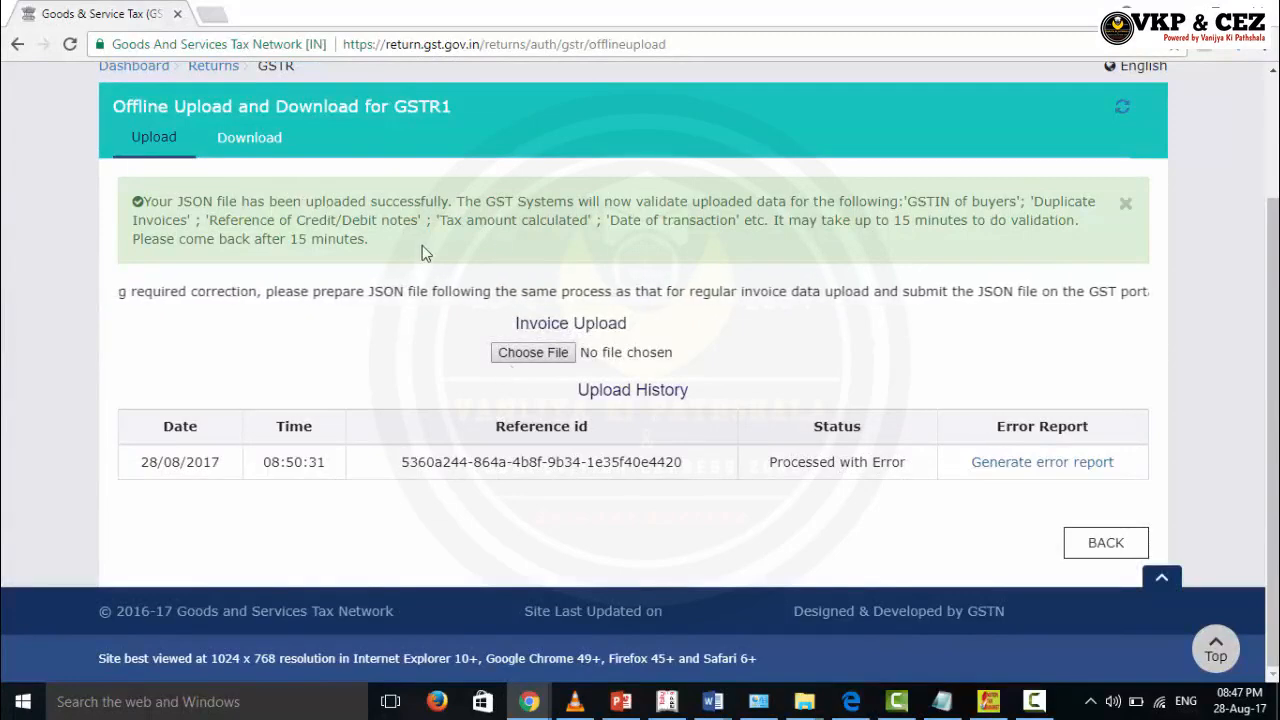
click(1100, 542)
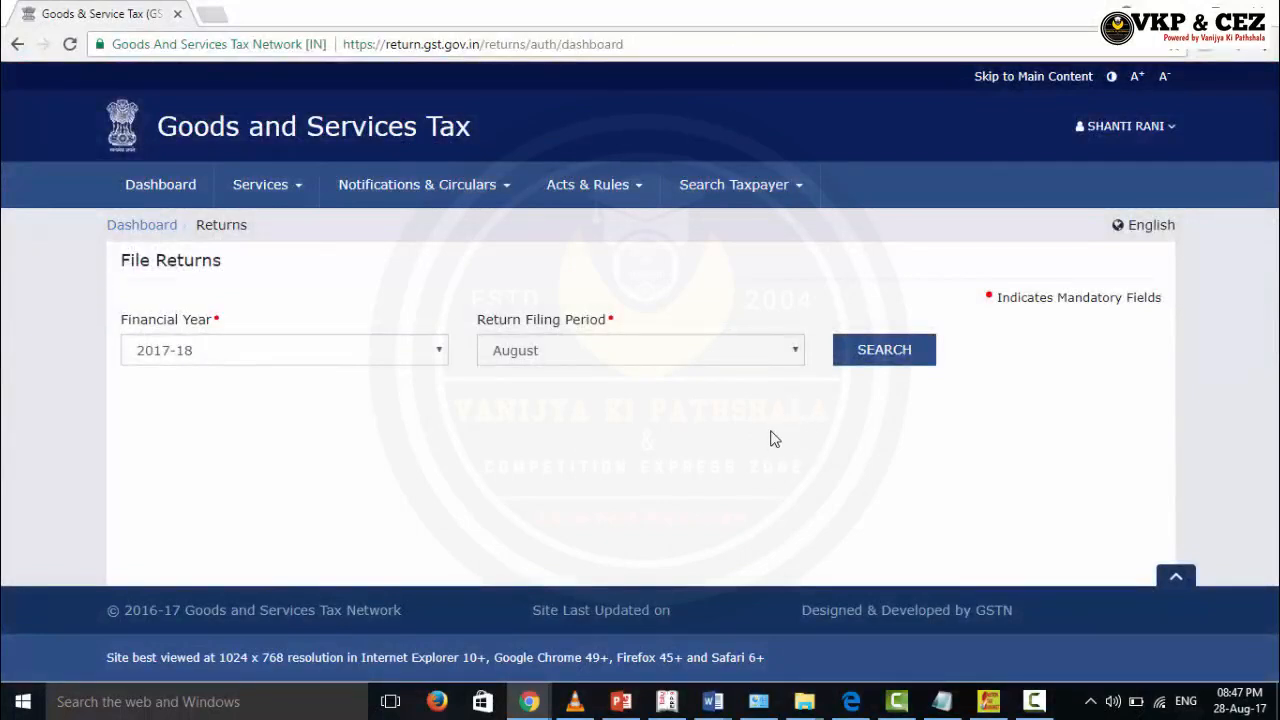
Step: Search the File Returns page again for 2017-18 August returns
click(872, 362)
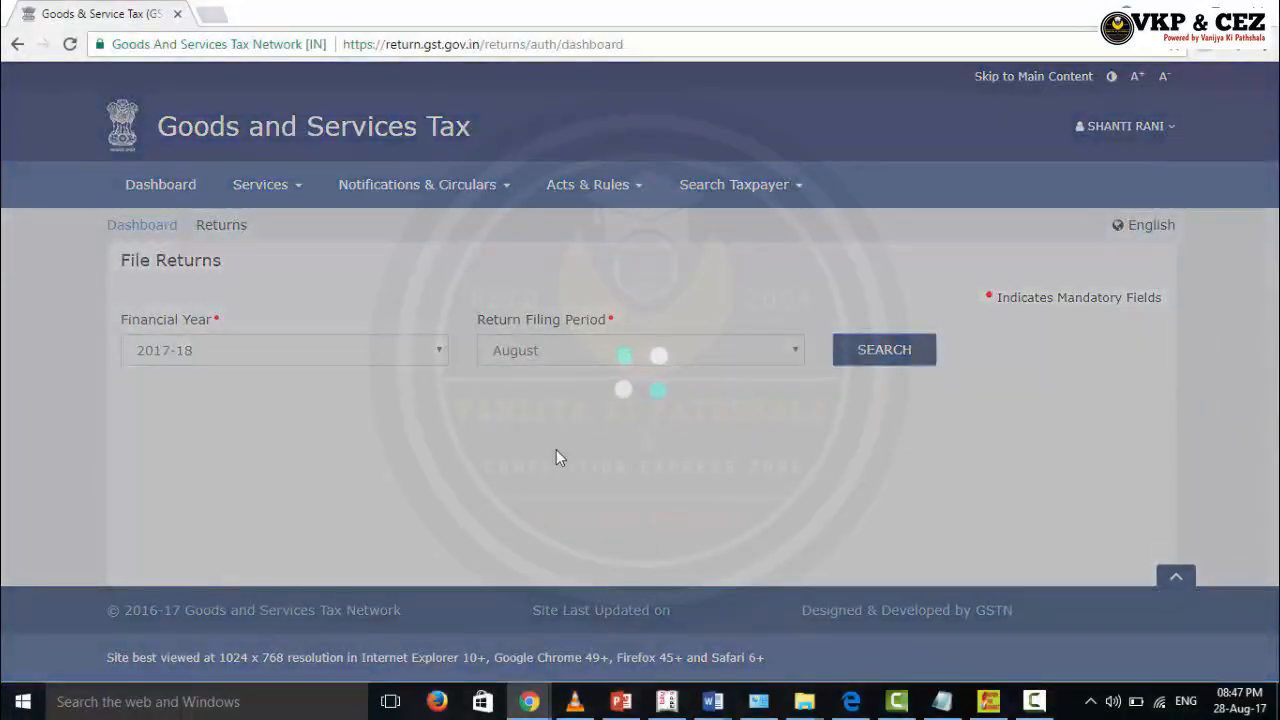
scroll(558, 460, down, 2)
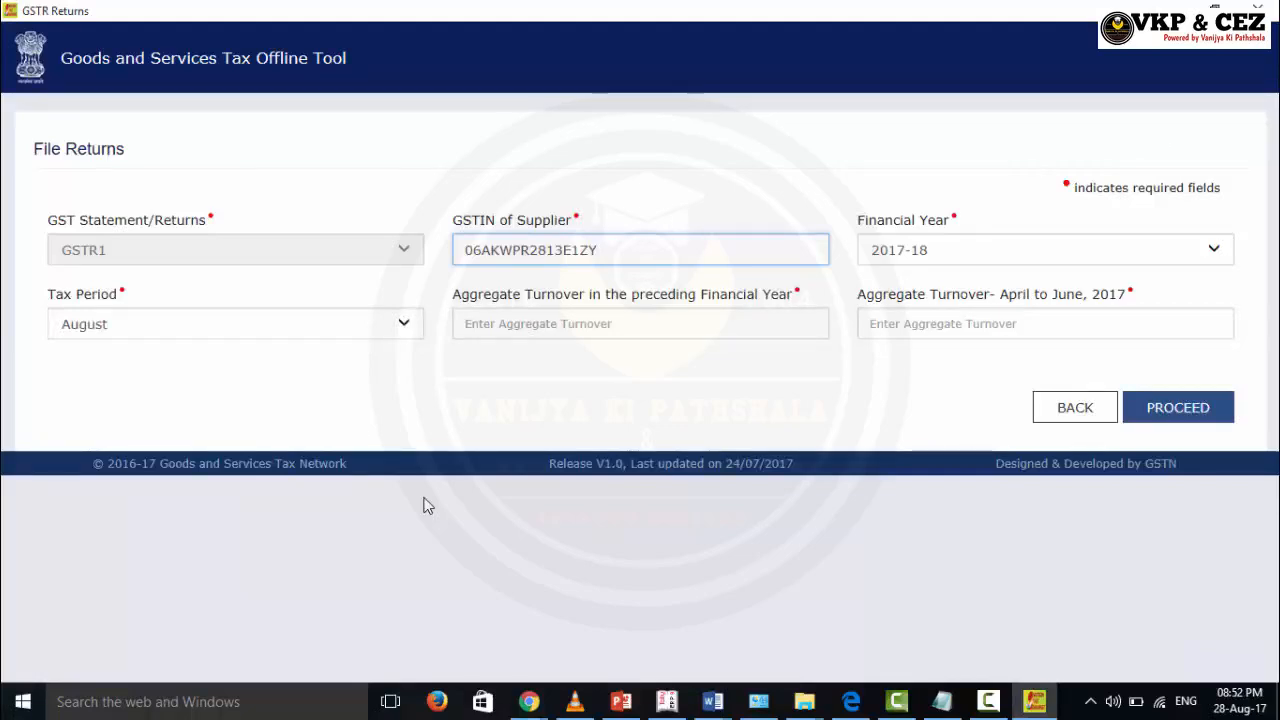
Step: Open at.csv from the Section_wise_CSV_files folder in Excel, close it, and return to the GST Offline Tool
key(alt+Tab)
double_click(274, 209)
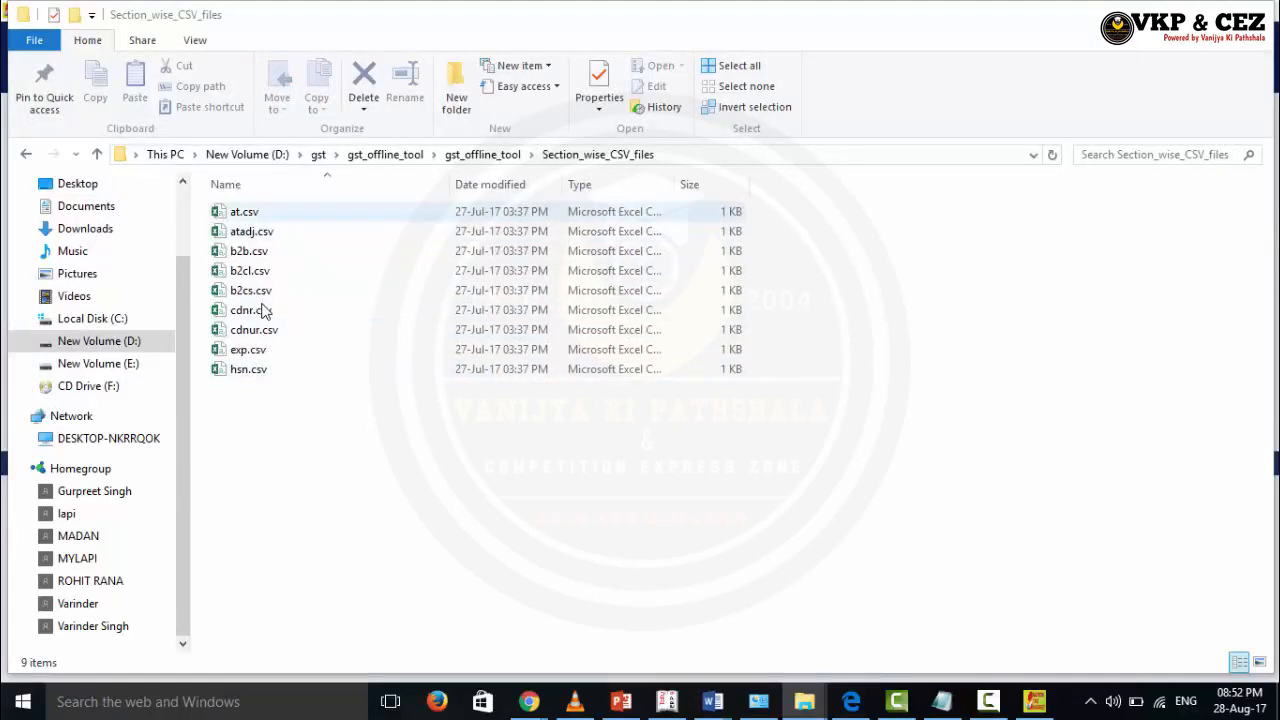
key(Down)
key(Return)
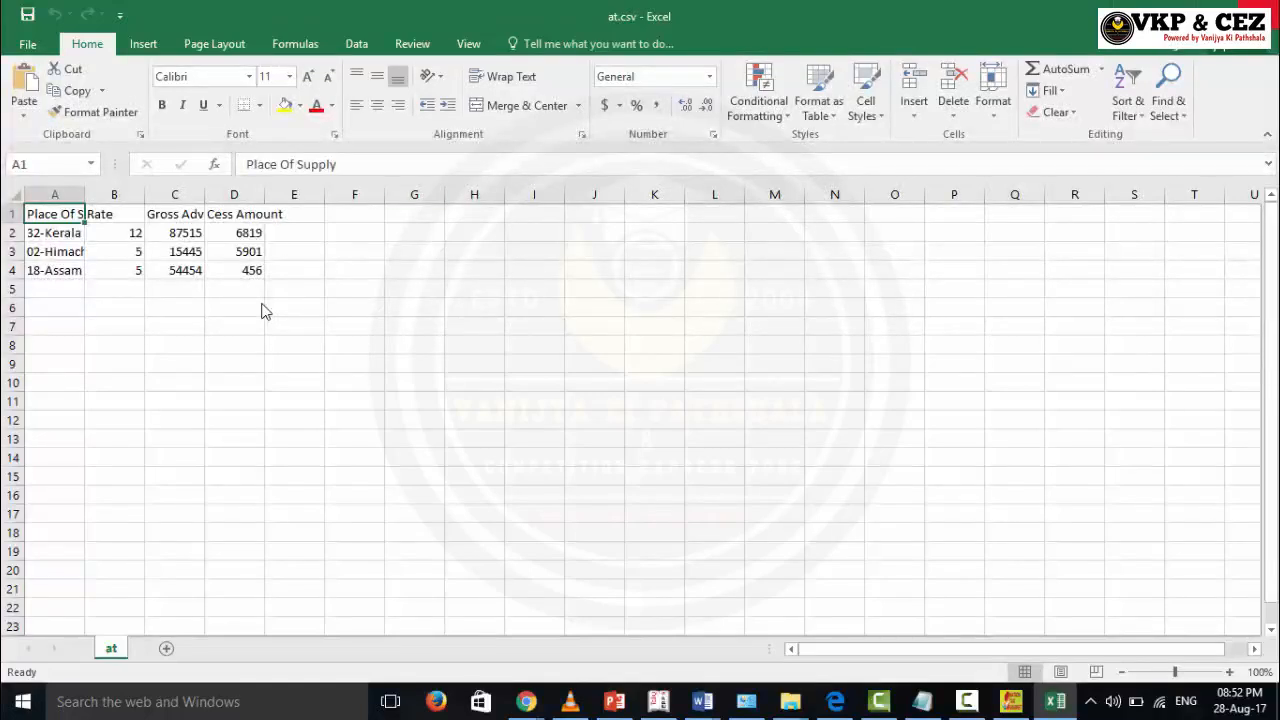
key(alt+F4)
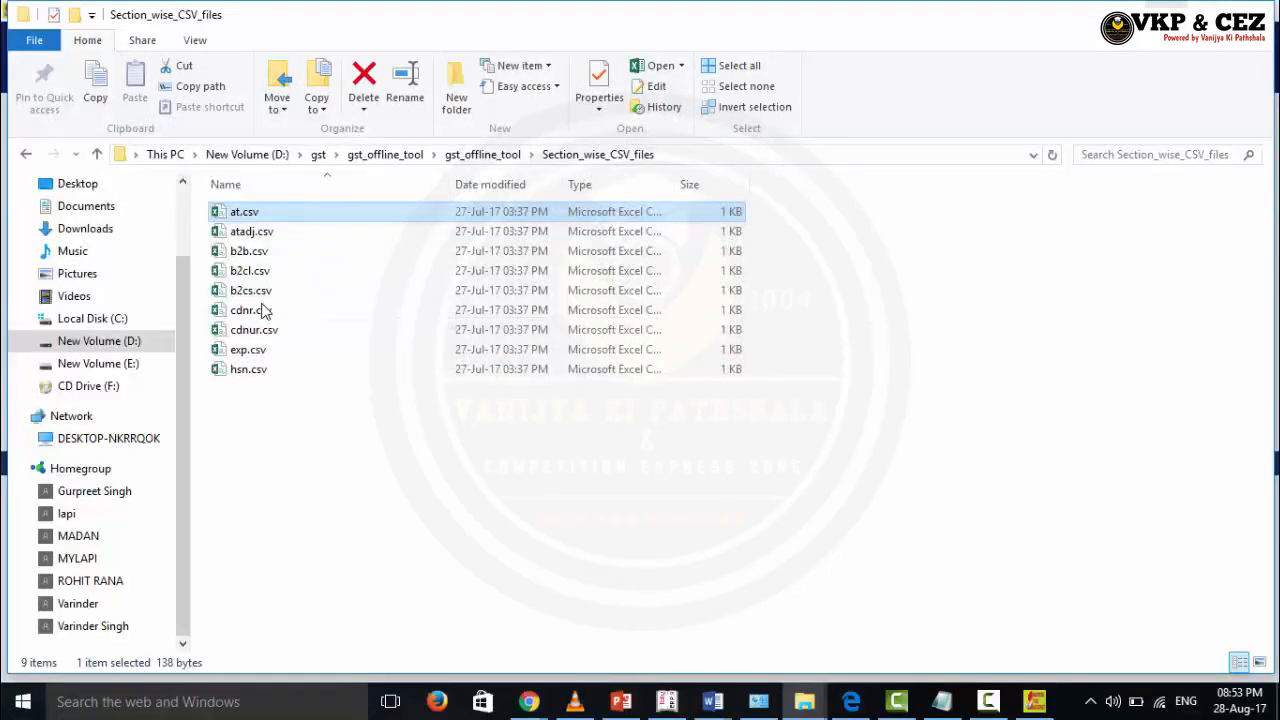
key(alt+Tab)
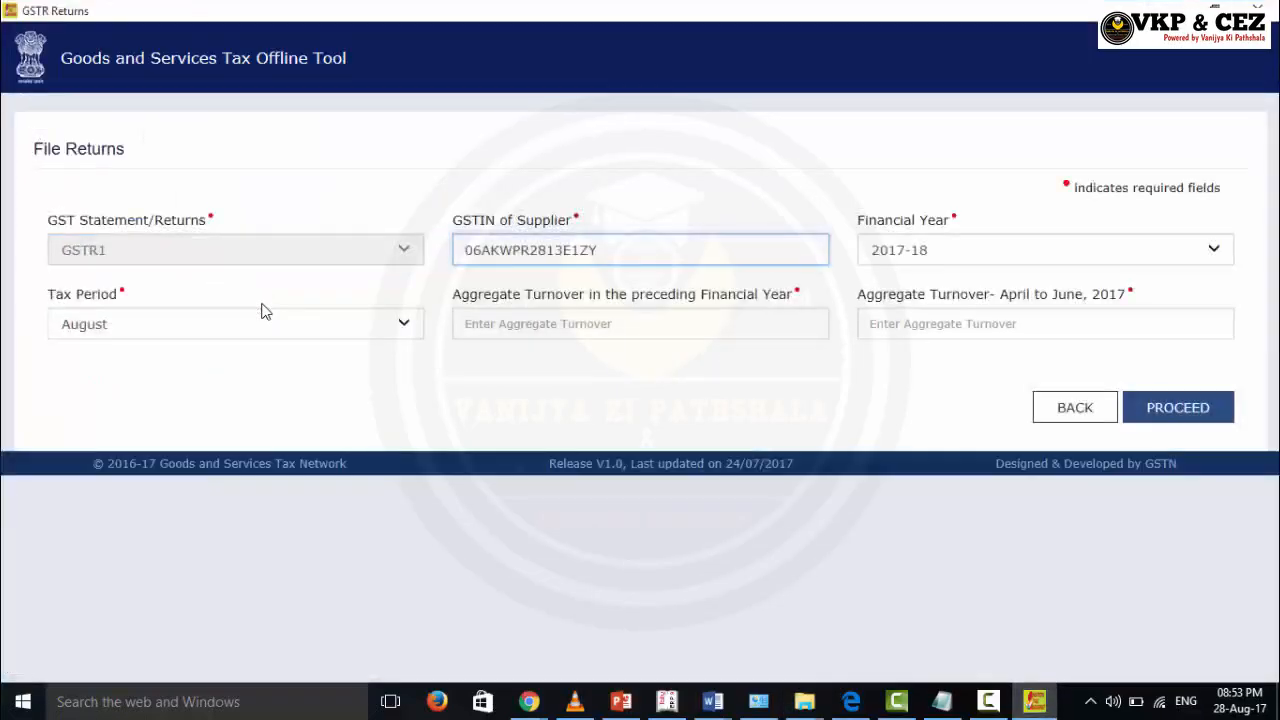
Step: Enter turnover figures of 500000 and 150000 and proceed with the return details
key(Tab)
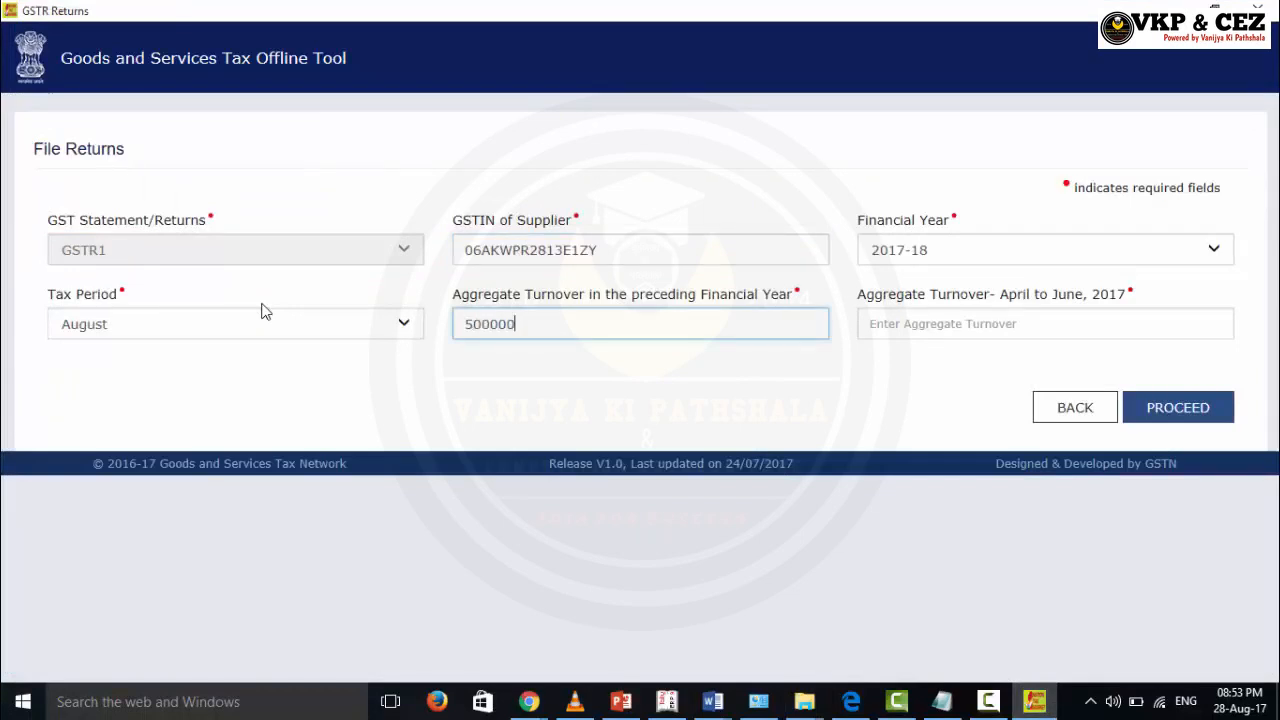
key(Tab)
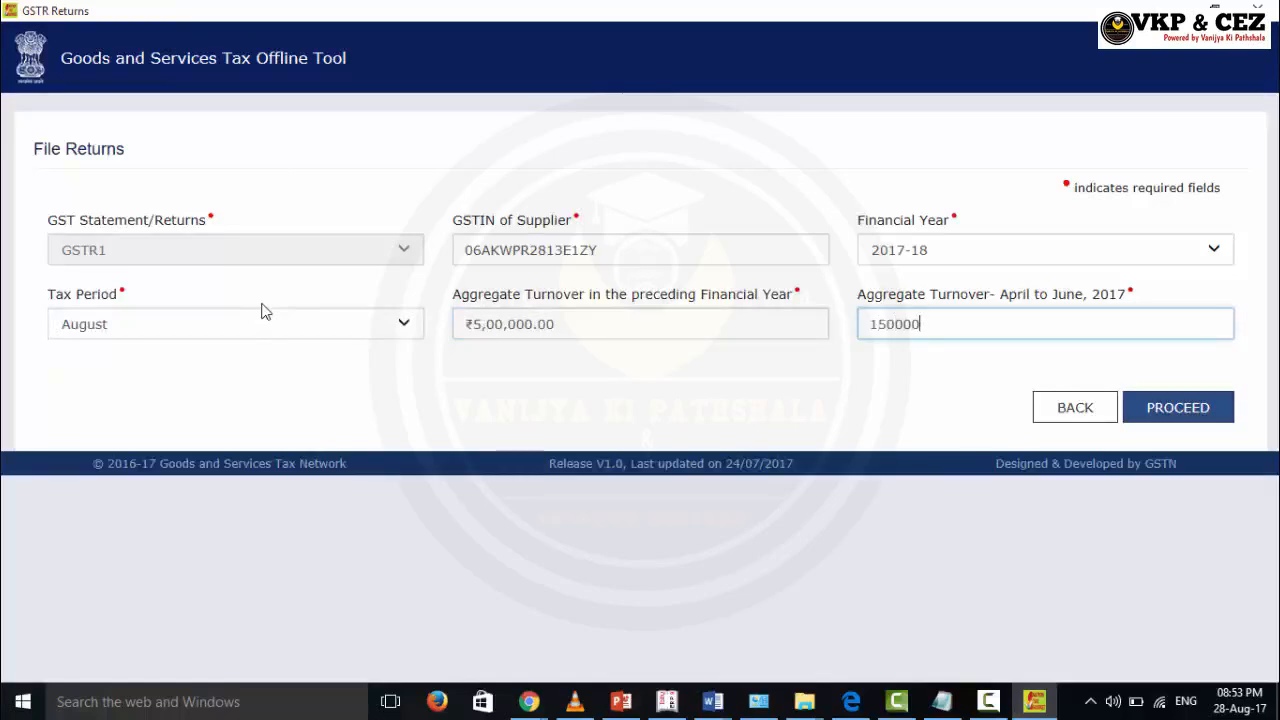
key(Return)
Step: On the import files page, select the B2B Invoices section
key(Tab)
key(Return)
key(Tab)
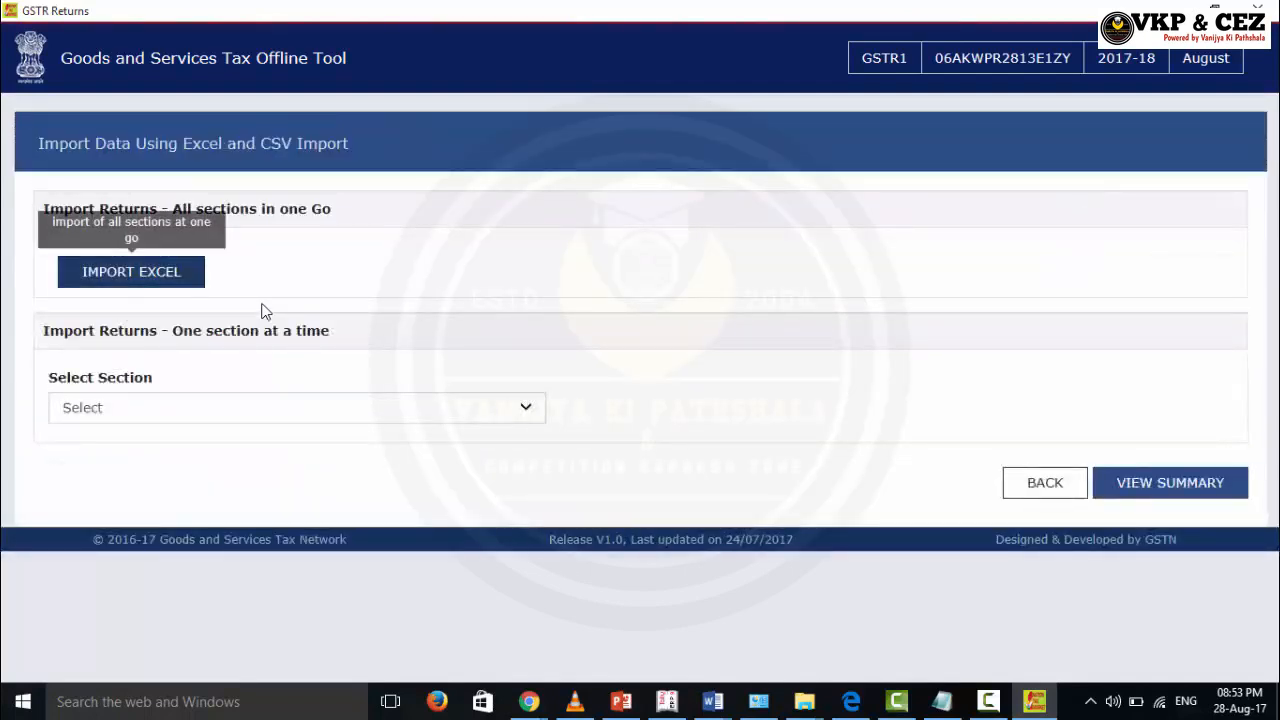
key(Tab)
key(space)
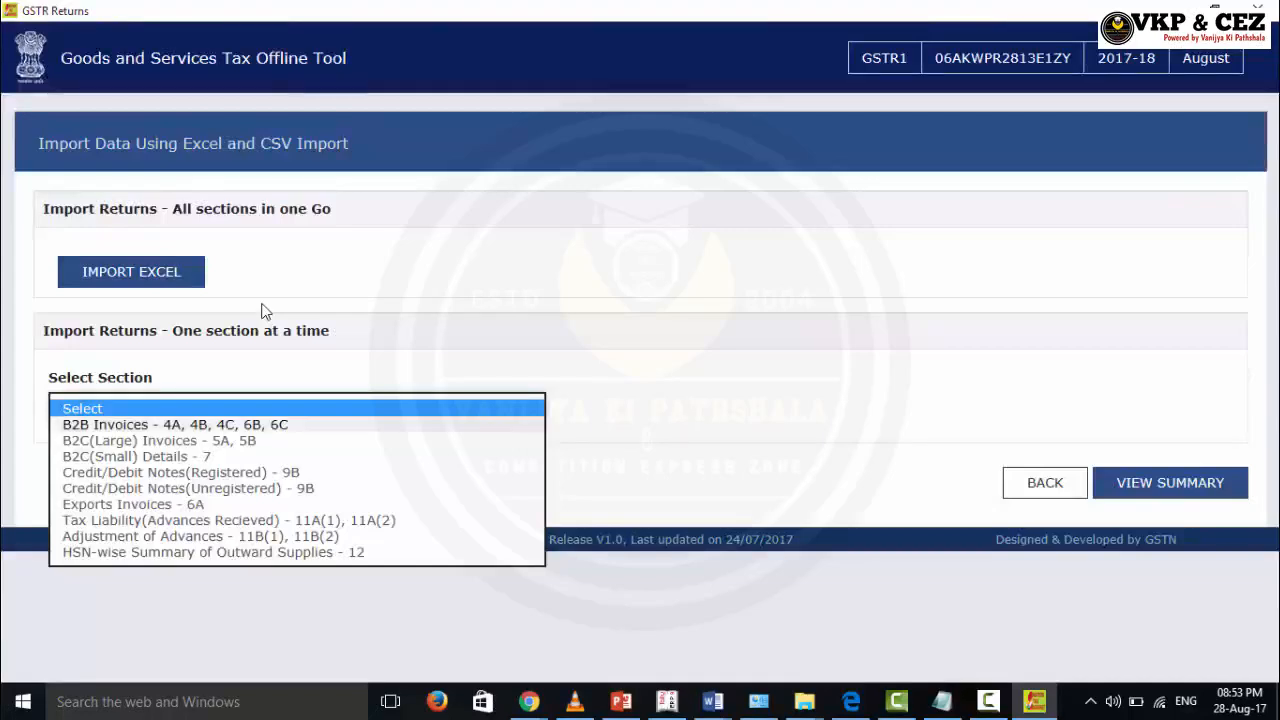
key(Down)
key(Return)
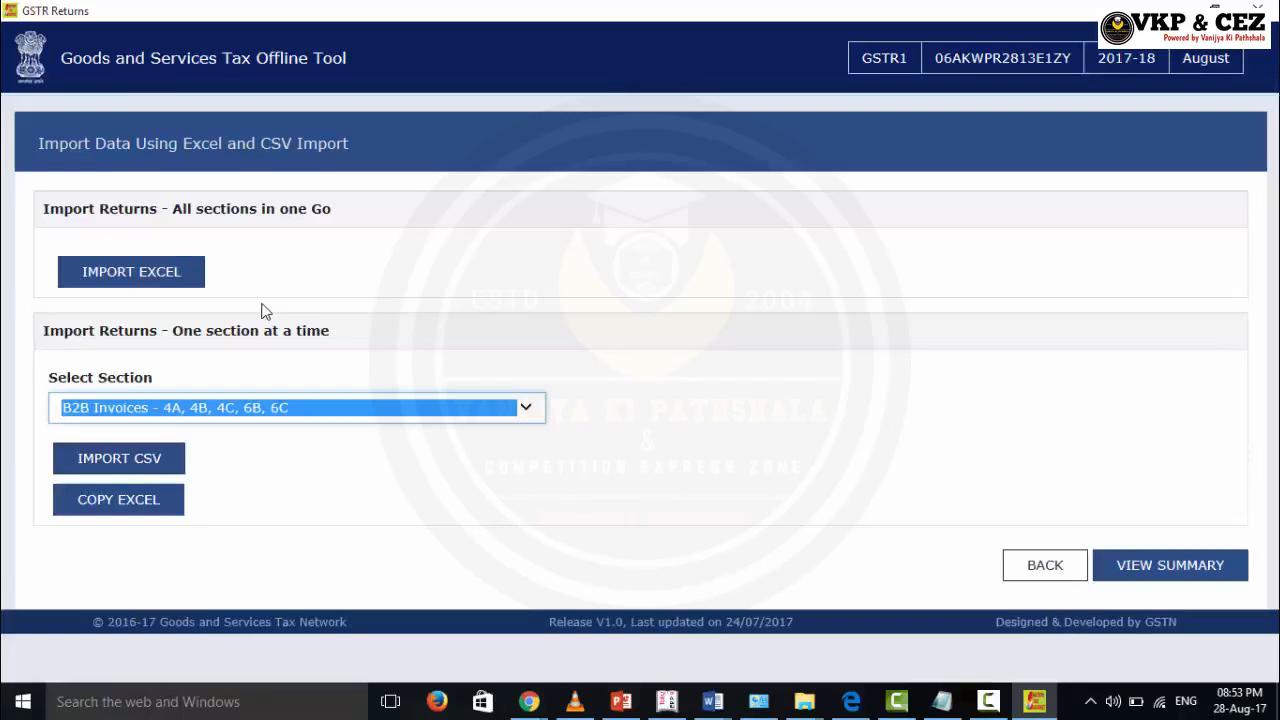
Step: Use the Copy Excel paste box, then dismiss it
click(118, 500)
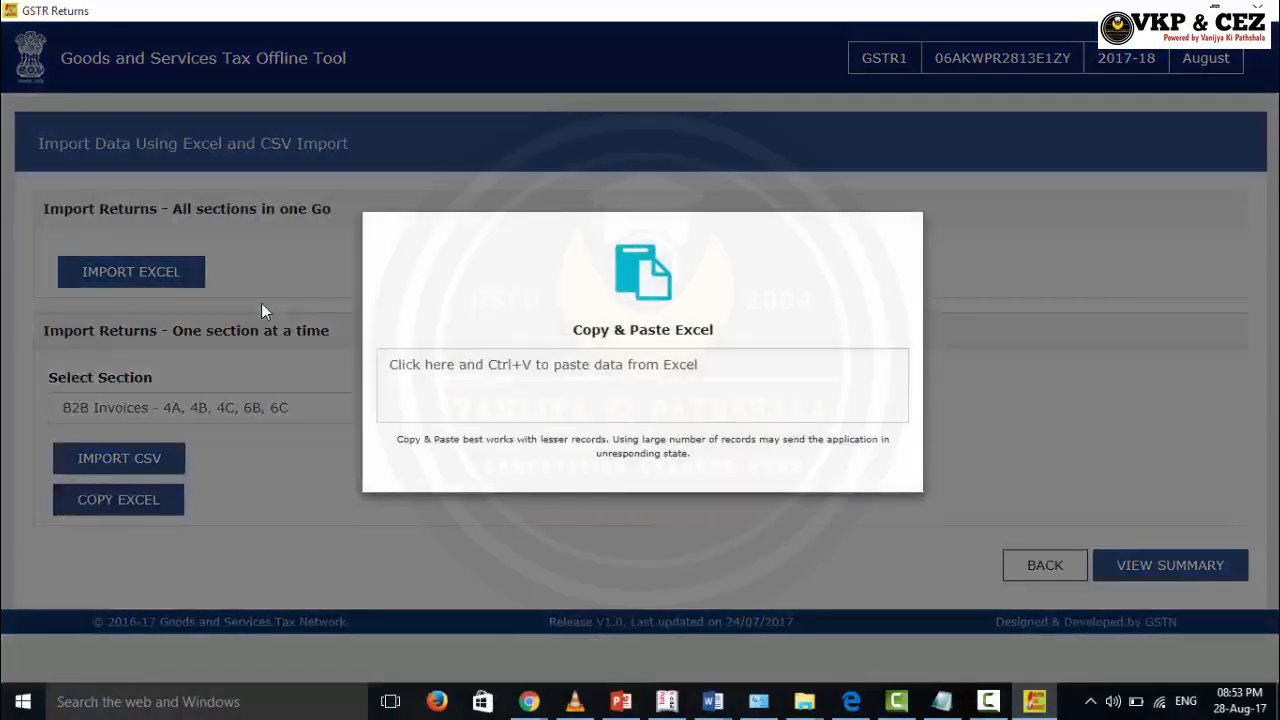
click(534, 365)
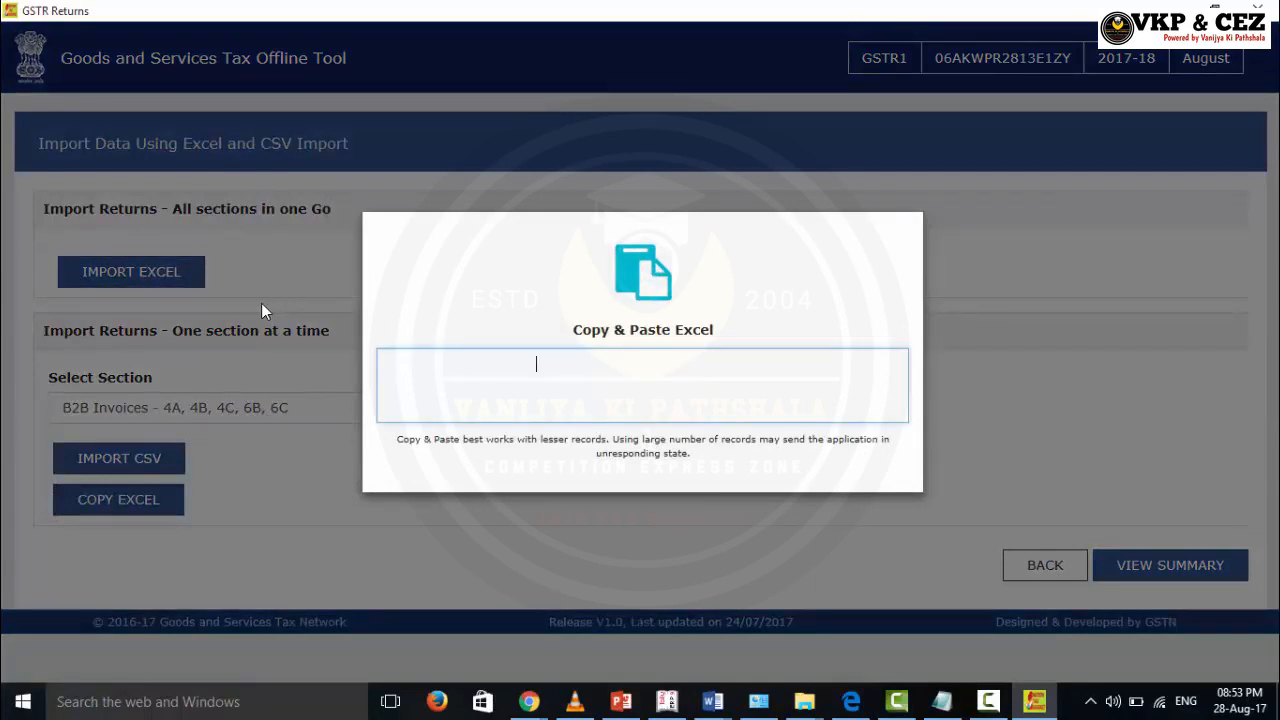
key(ctrl+v)
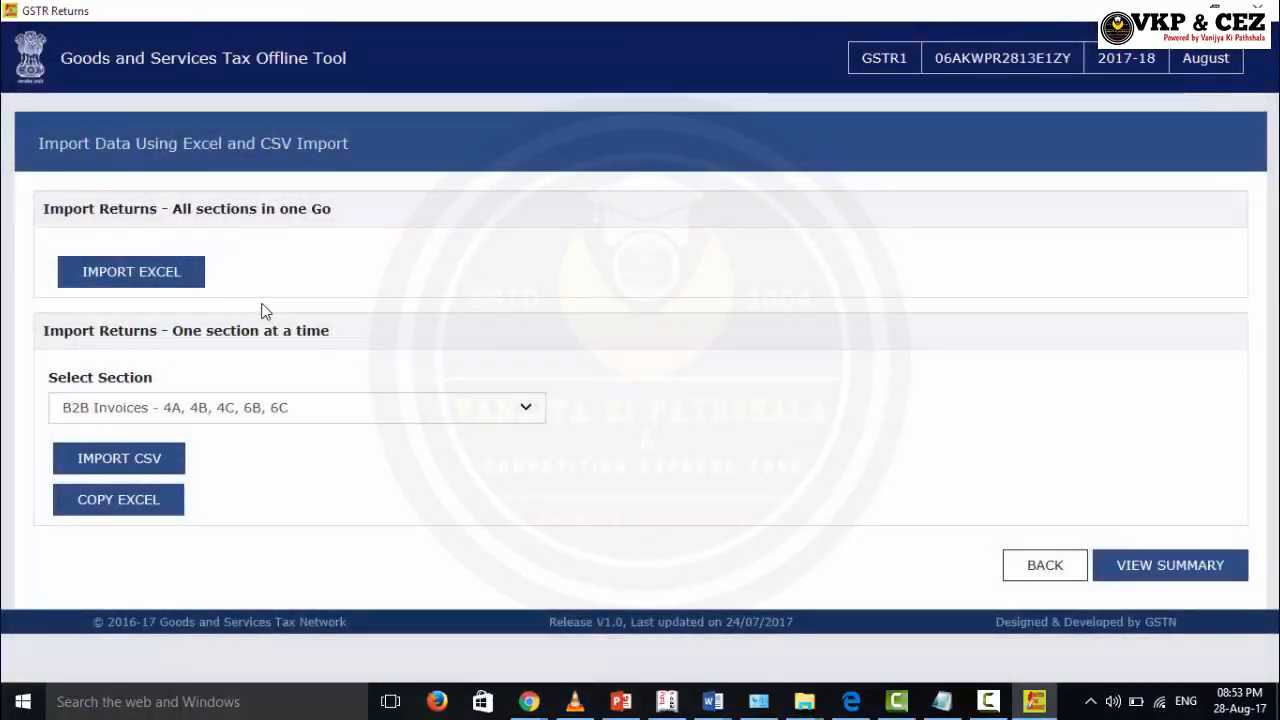
Step: Import b2b.csv through IMPORT CSV and confirm saving it as returns details
key(Tab)
key(Return)
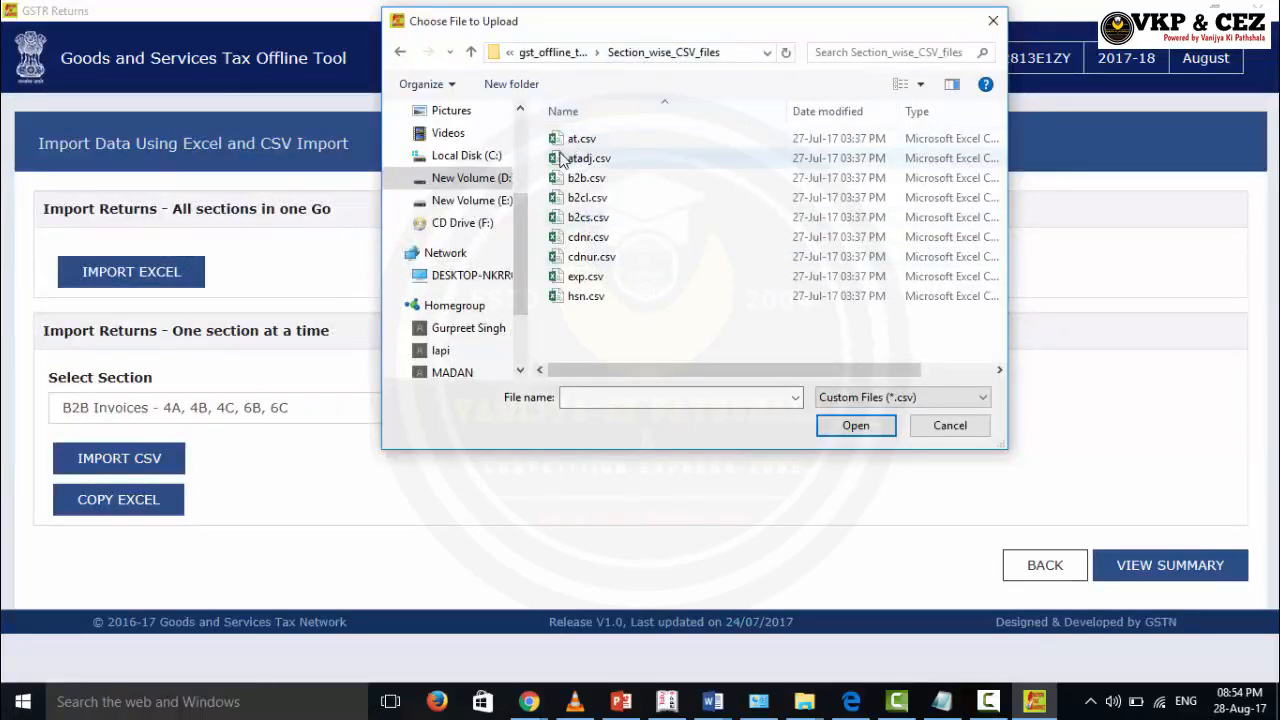
click(573, 182)
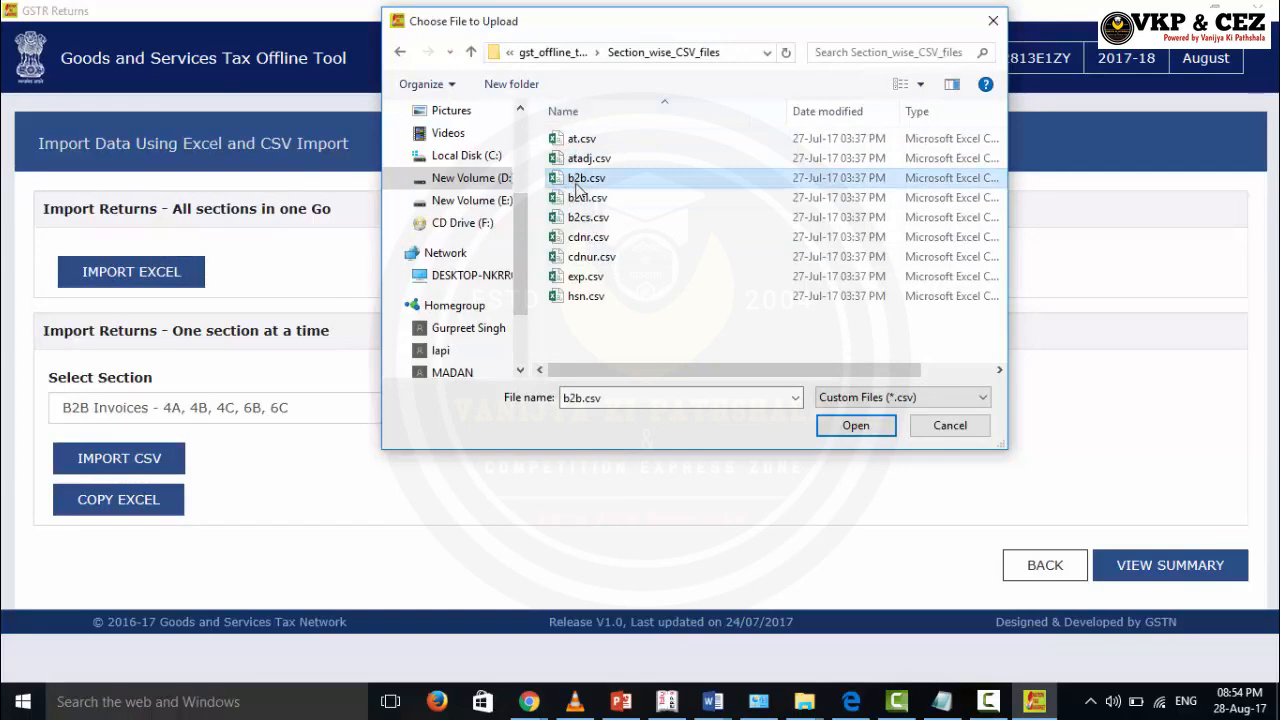
click(850, 428)
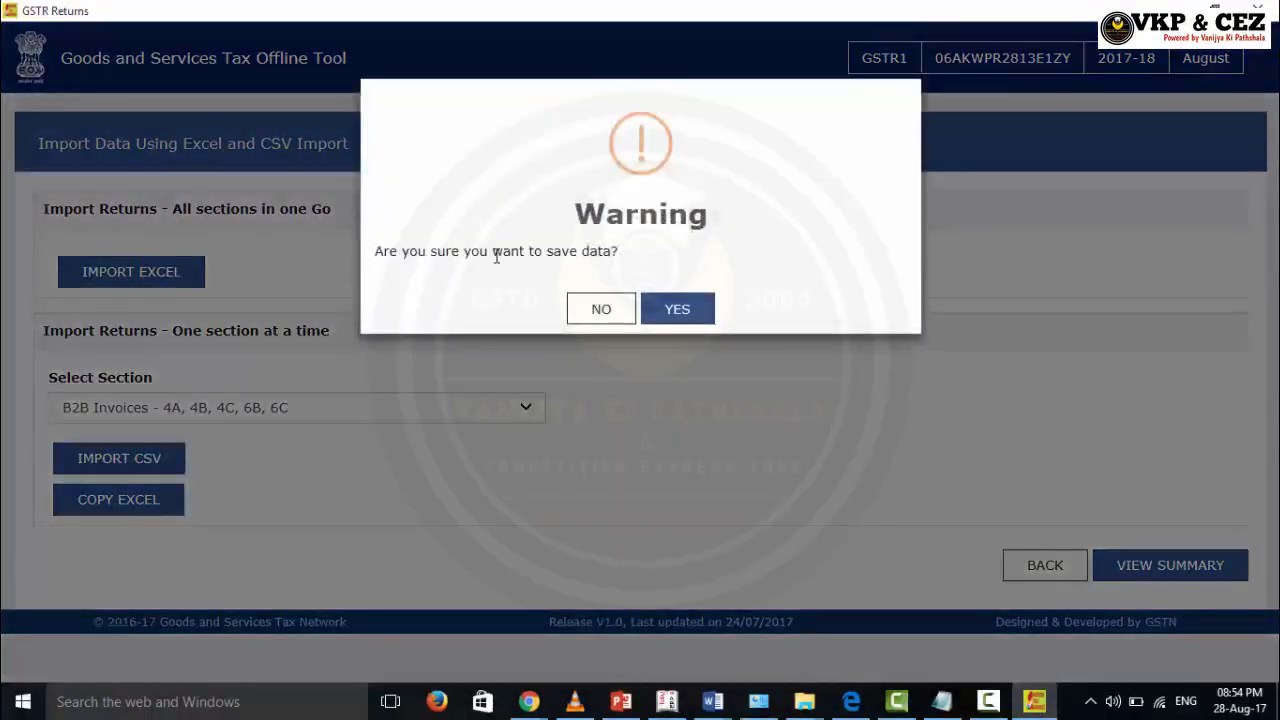
click(660, 311)
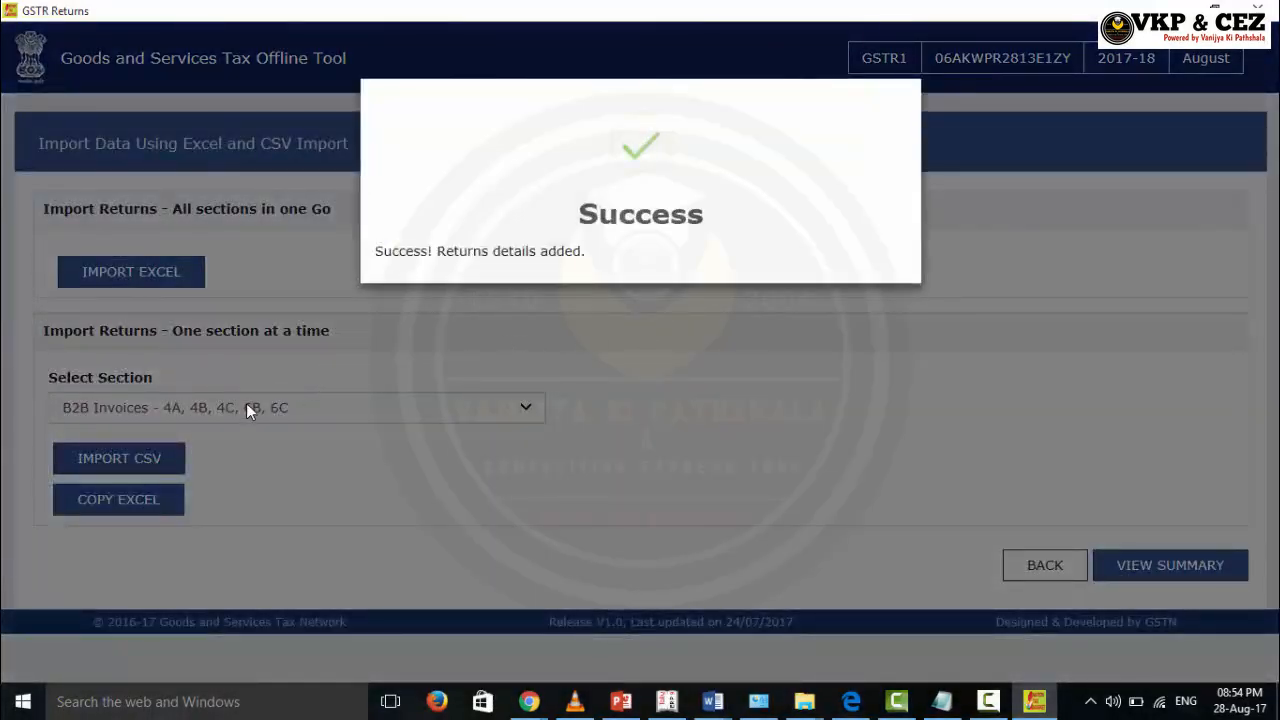
Step: Import b2cl.csv into the B2C(Large) Invoices section and confirm all invoices were saved
click(238, 402)
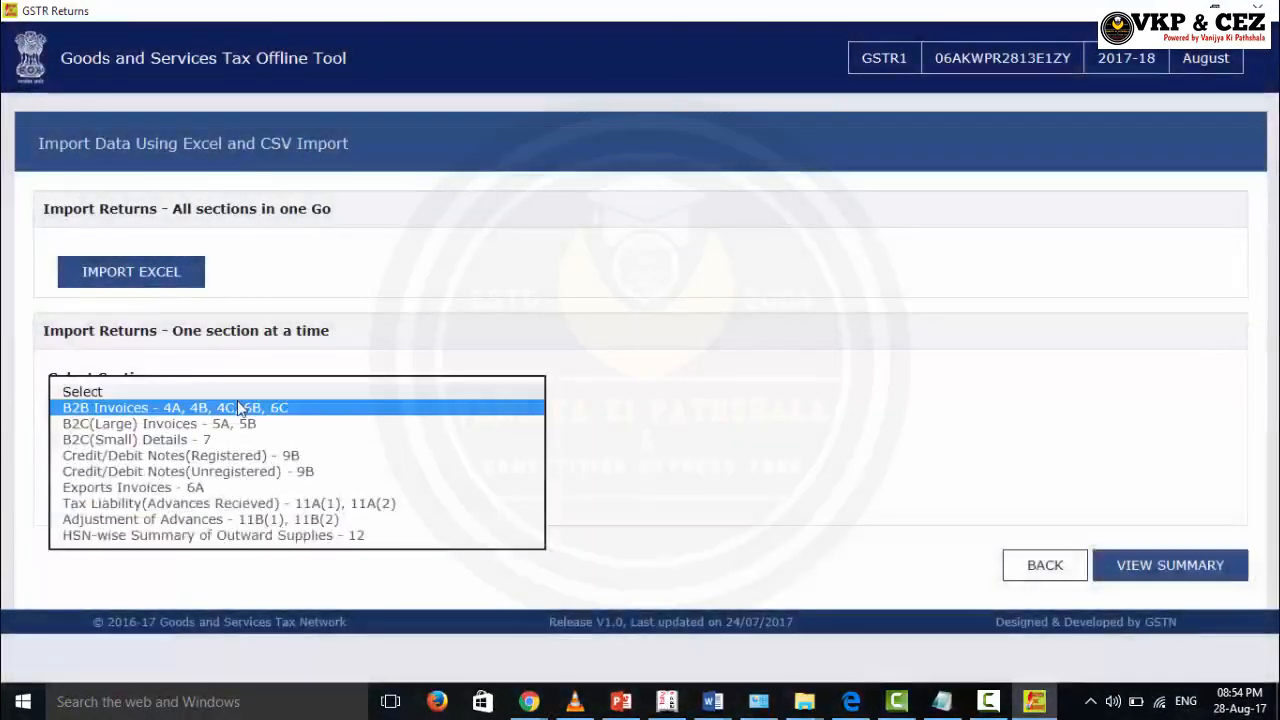
click(238, 423)
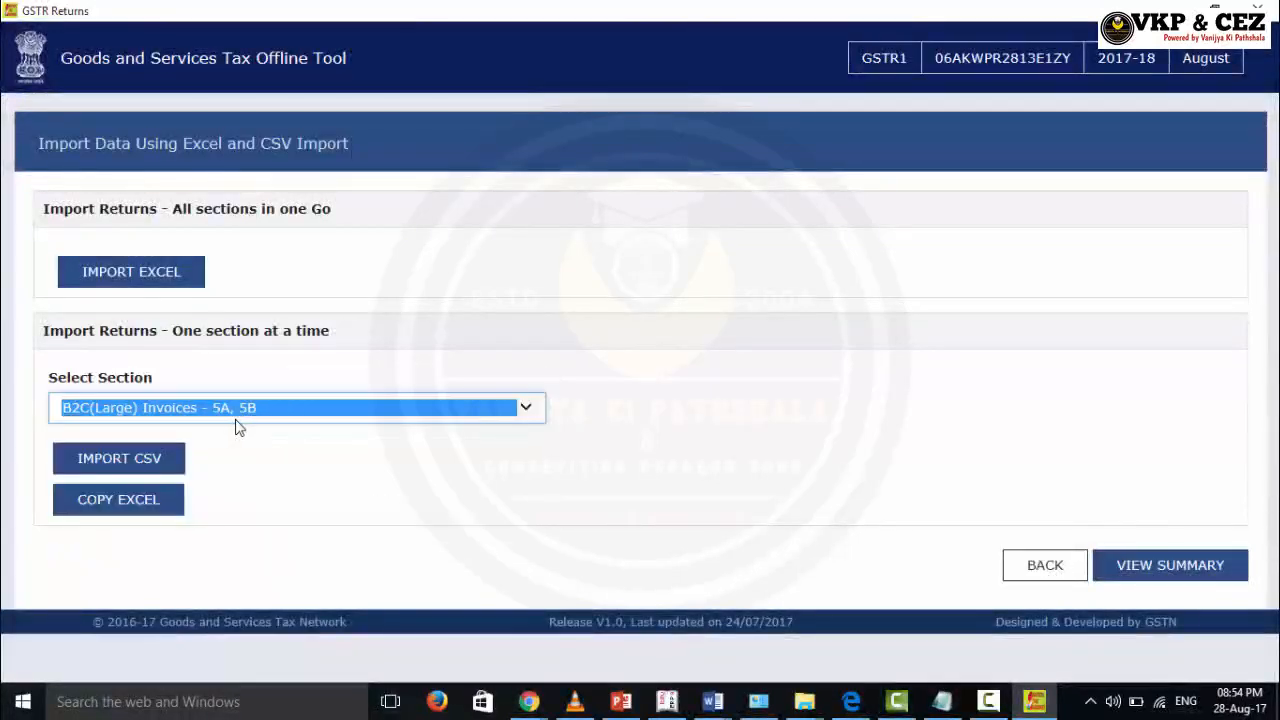
click(143, 460)
click(590, 198)
double_click(593, 200)
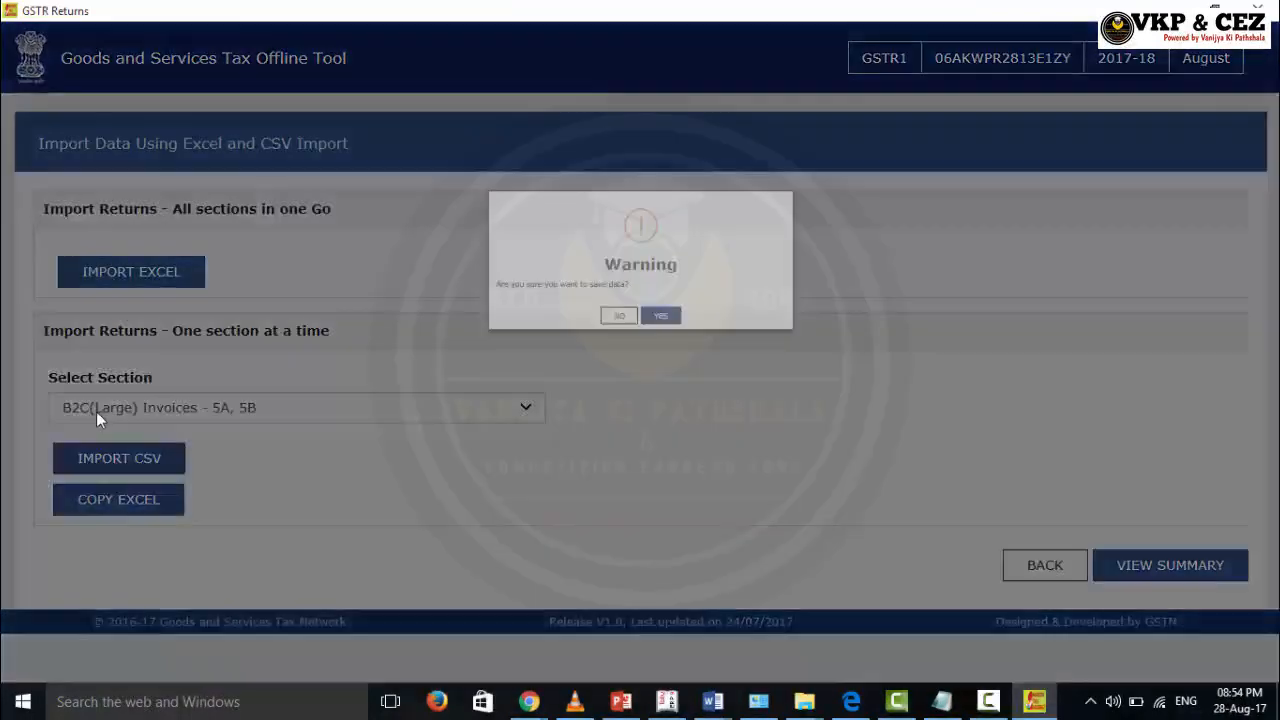
click(673, 315)
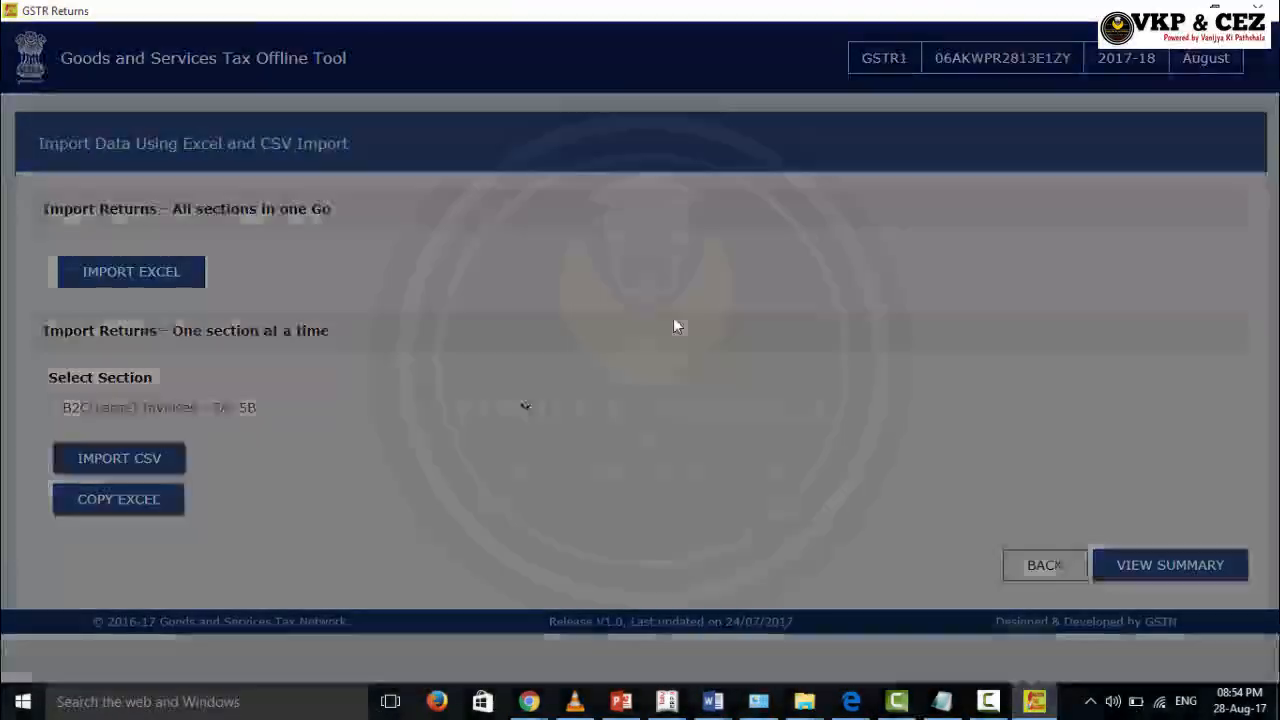
click(624, 400)
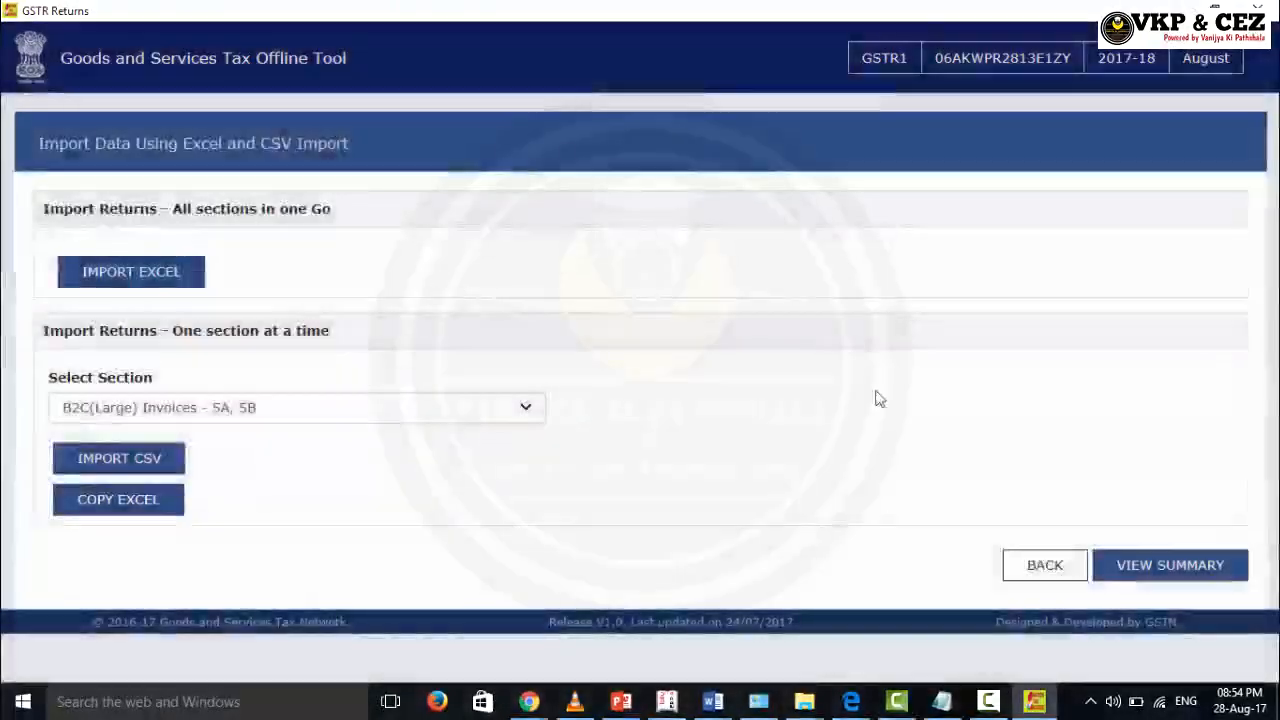
Step: View the section summary, inspect the five B2C(Large) invoices, then return to the summary
click(1160, 563)
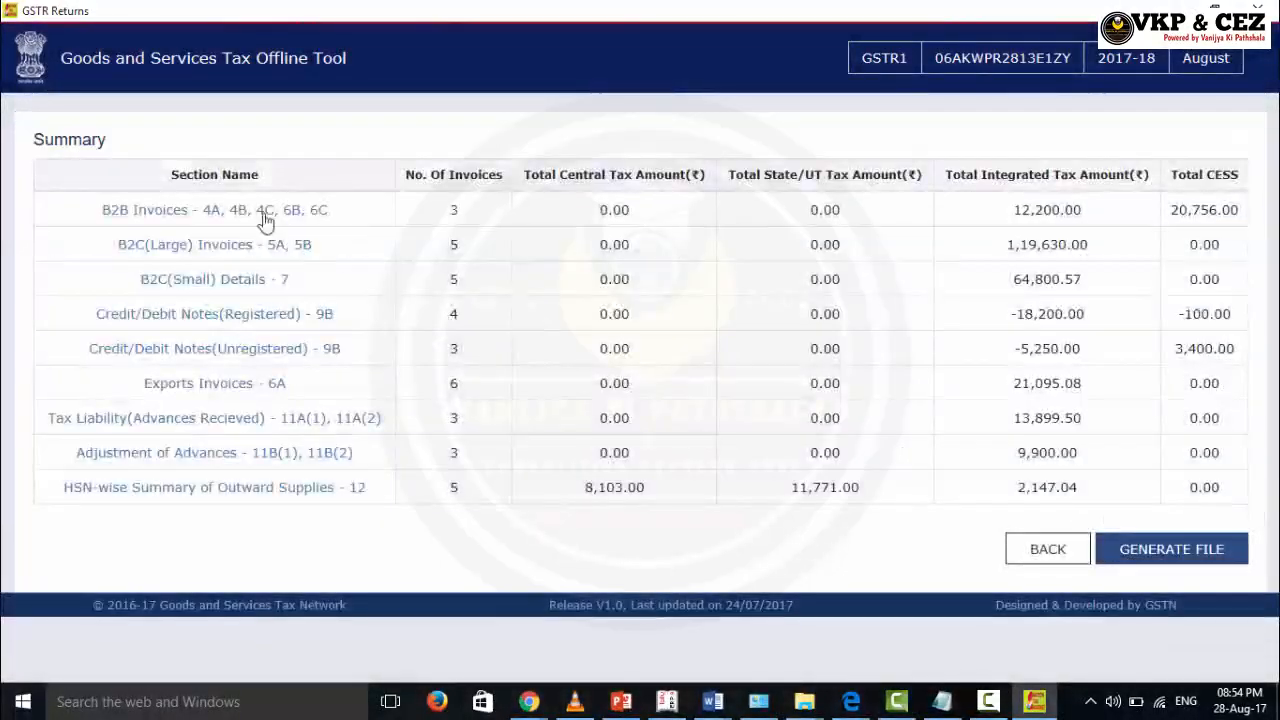
click(229, 250)
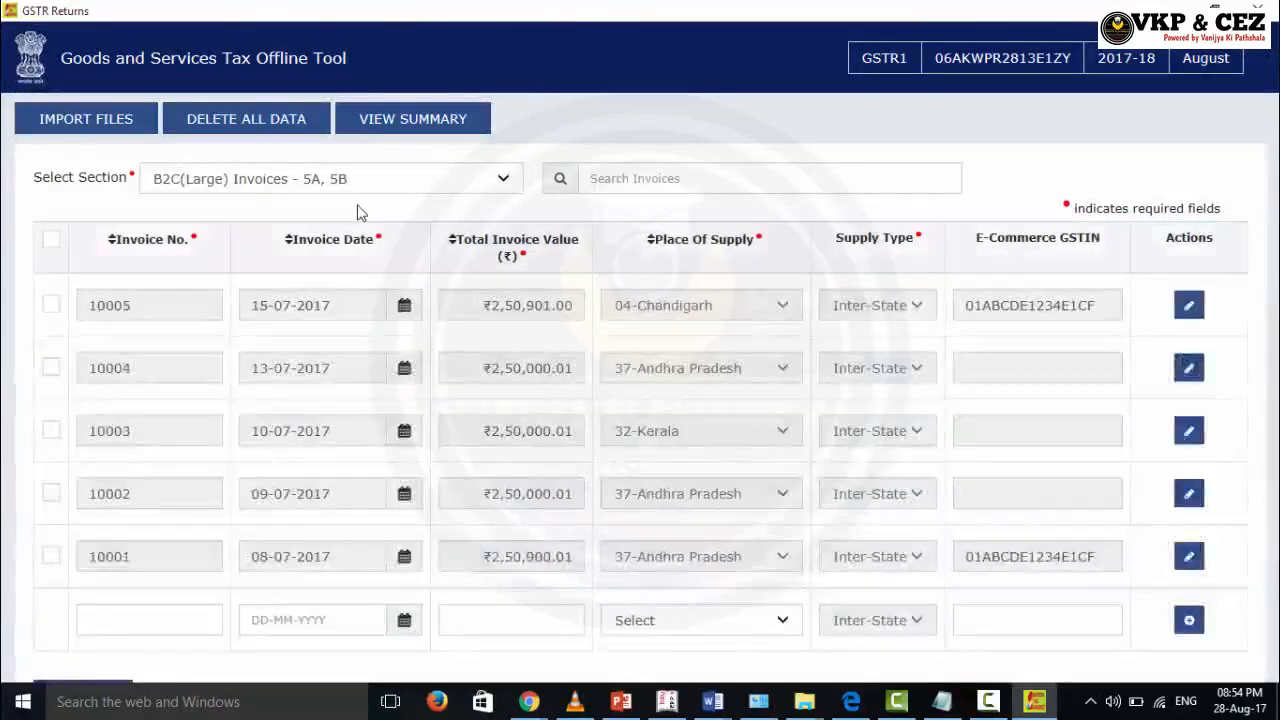
scroll(343, 423, down, 3)
scroll(423, 491, up, 3)
scroll(407, 380, down, 3)
scroll(407, 382, up, 3)
scroll(409, 388, down, 3)
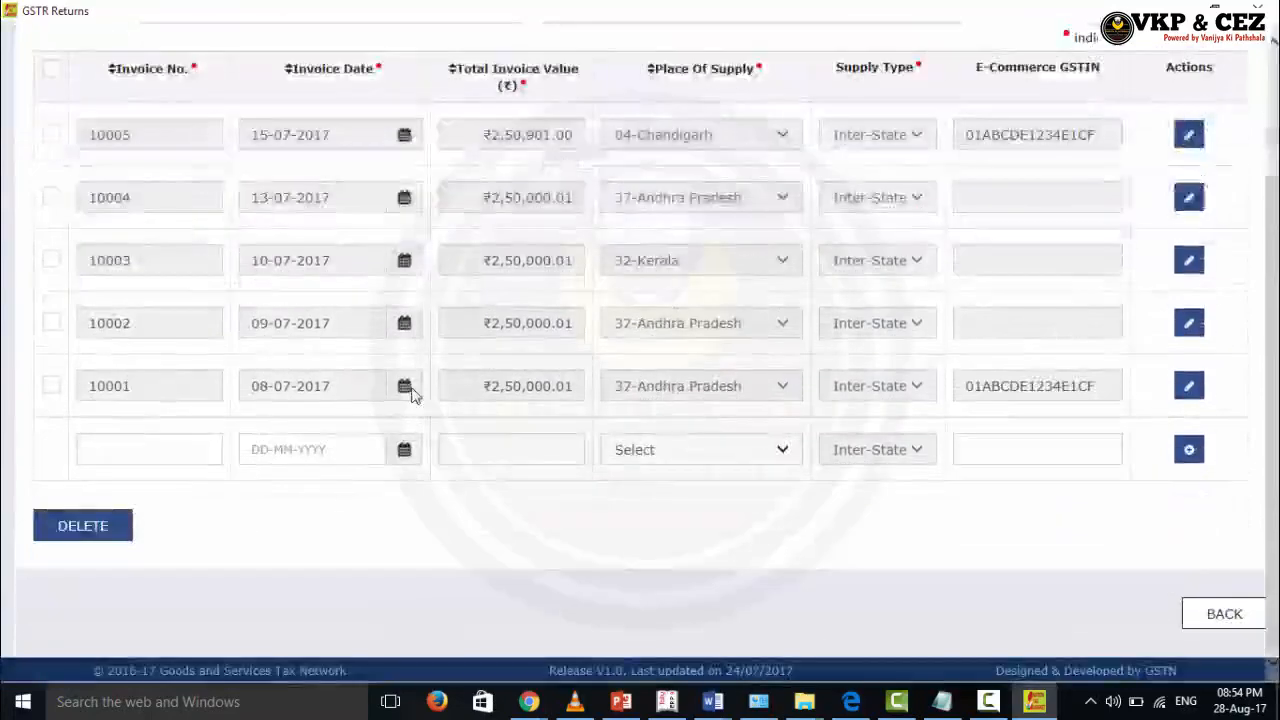
scroll(410, 390, up, 3)
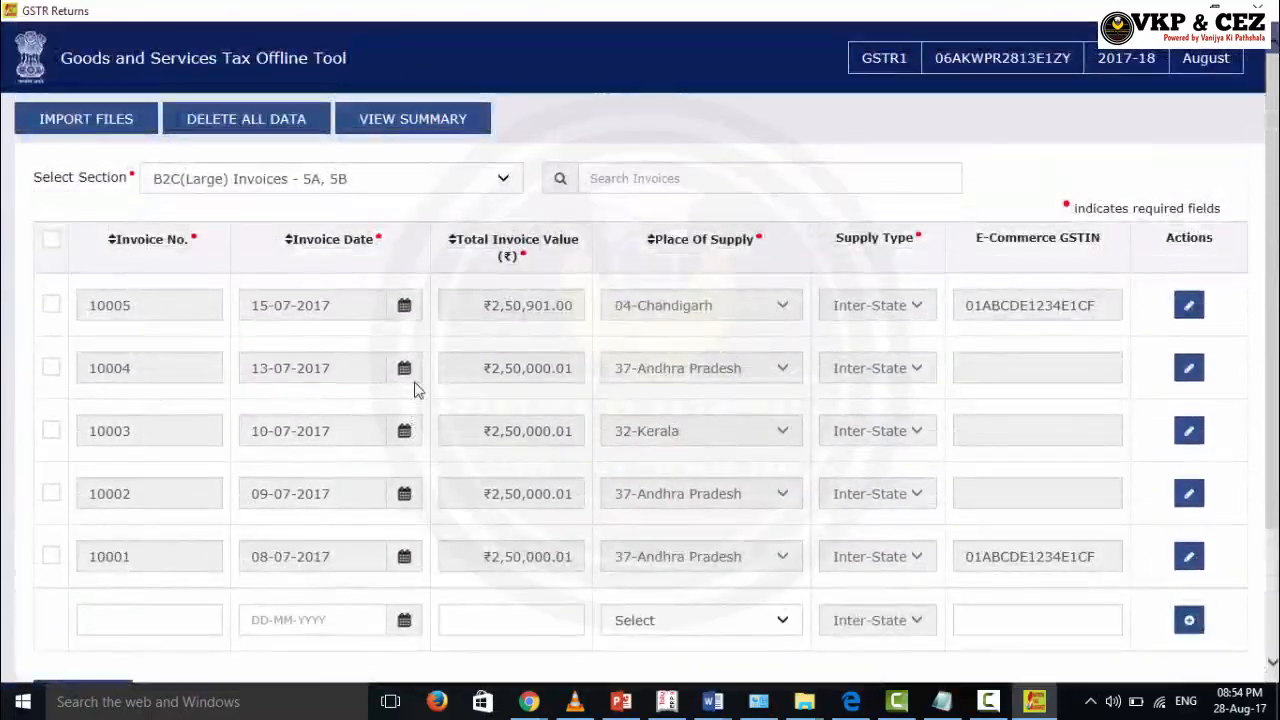
click(458, 121)
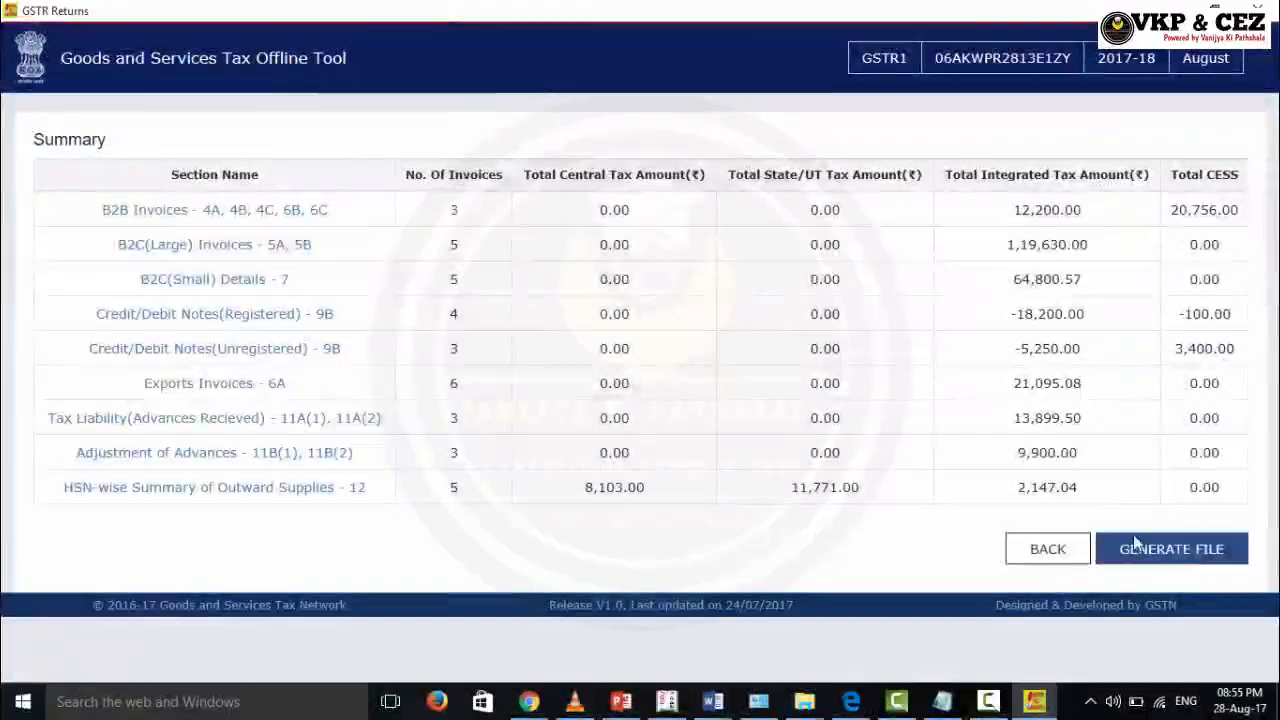